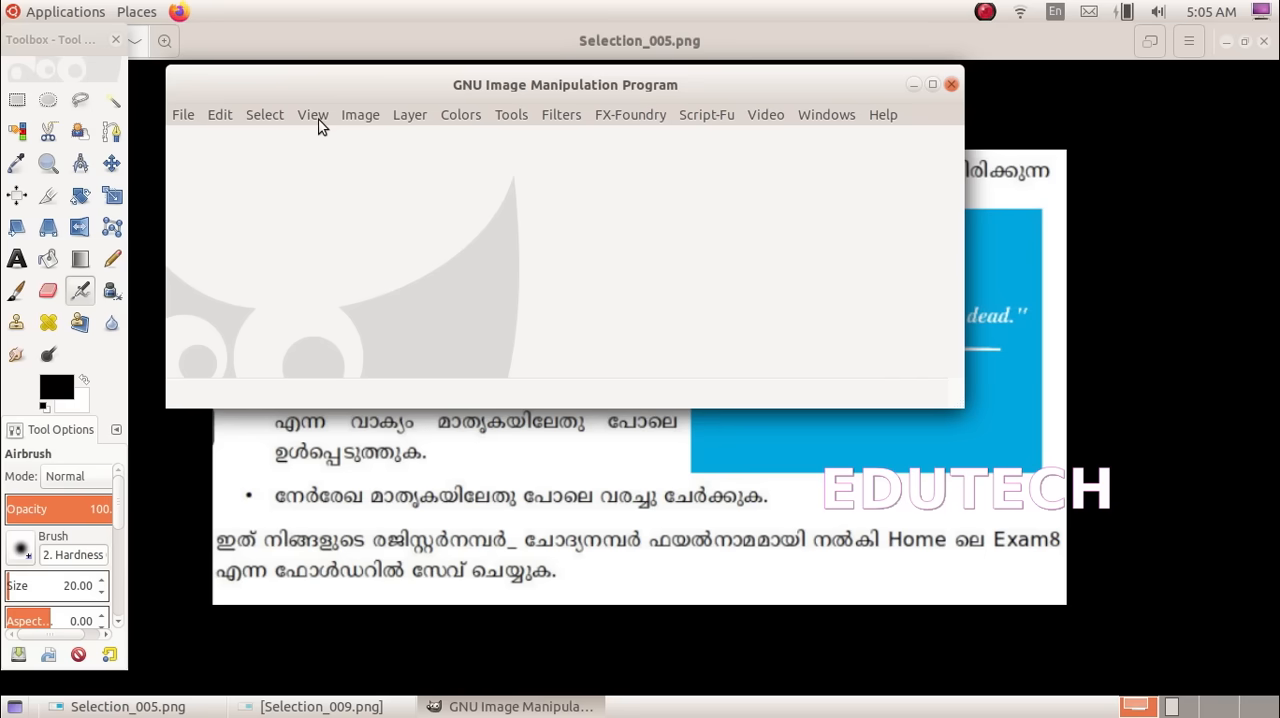
Close GIMP and restore its default settings by running Reset GIMP from the Reset_Settings folder in Home
{"action": "left_click", "coordinate": [117, 41]}
{"action": "left_click", "coordinate": [951, 84]}
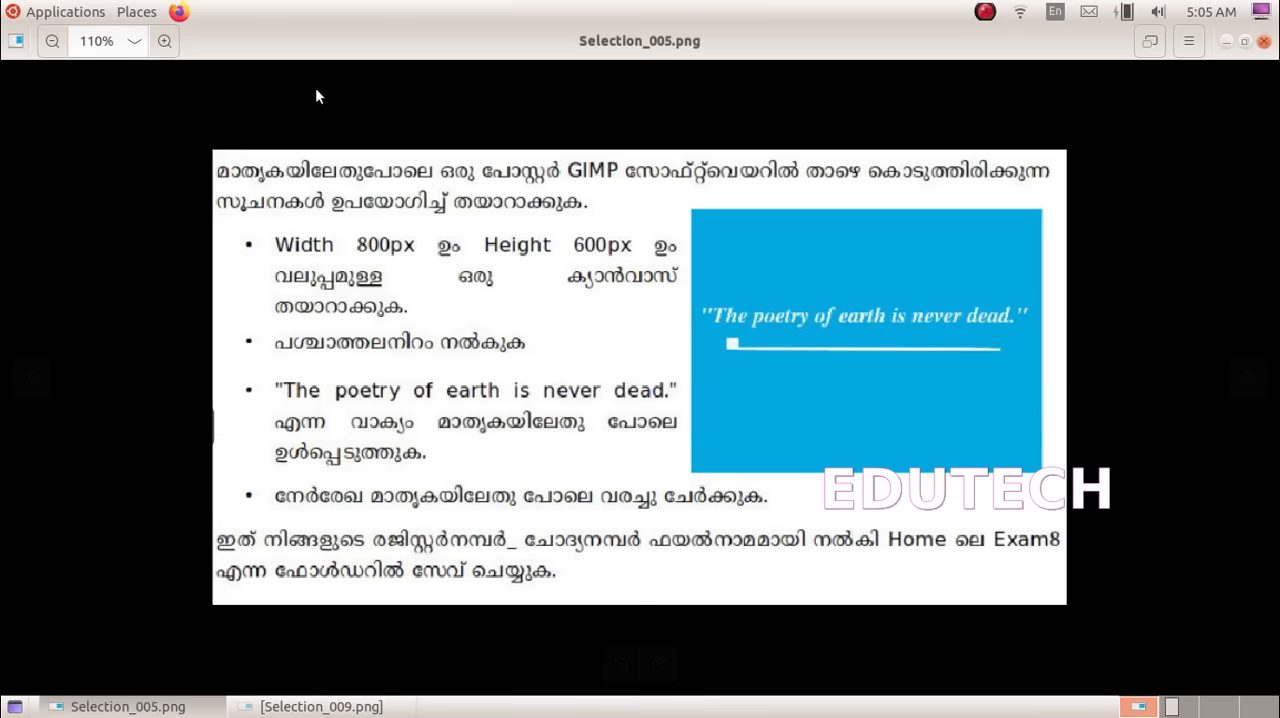
{"action": "left_click", "coordinate": [136, 12]}
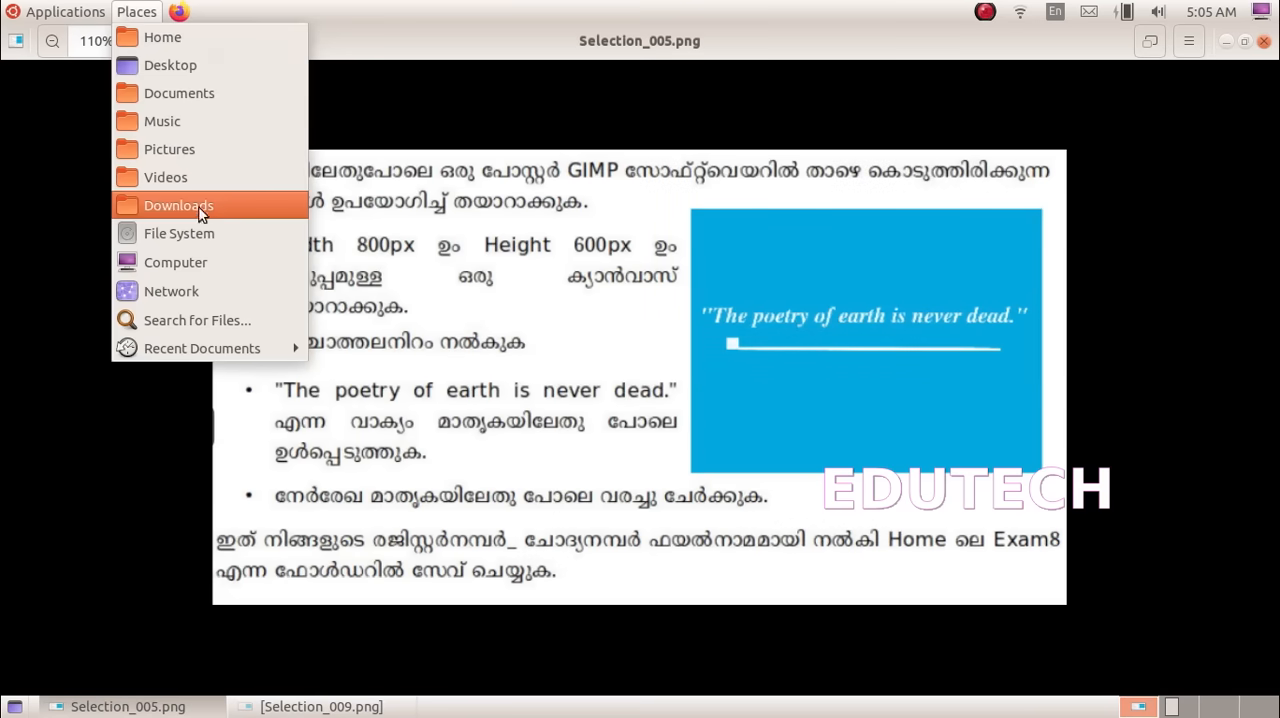
{"action": "left_click", "coordinate": [195, 48]}
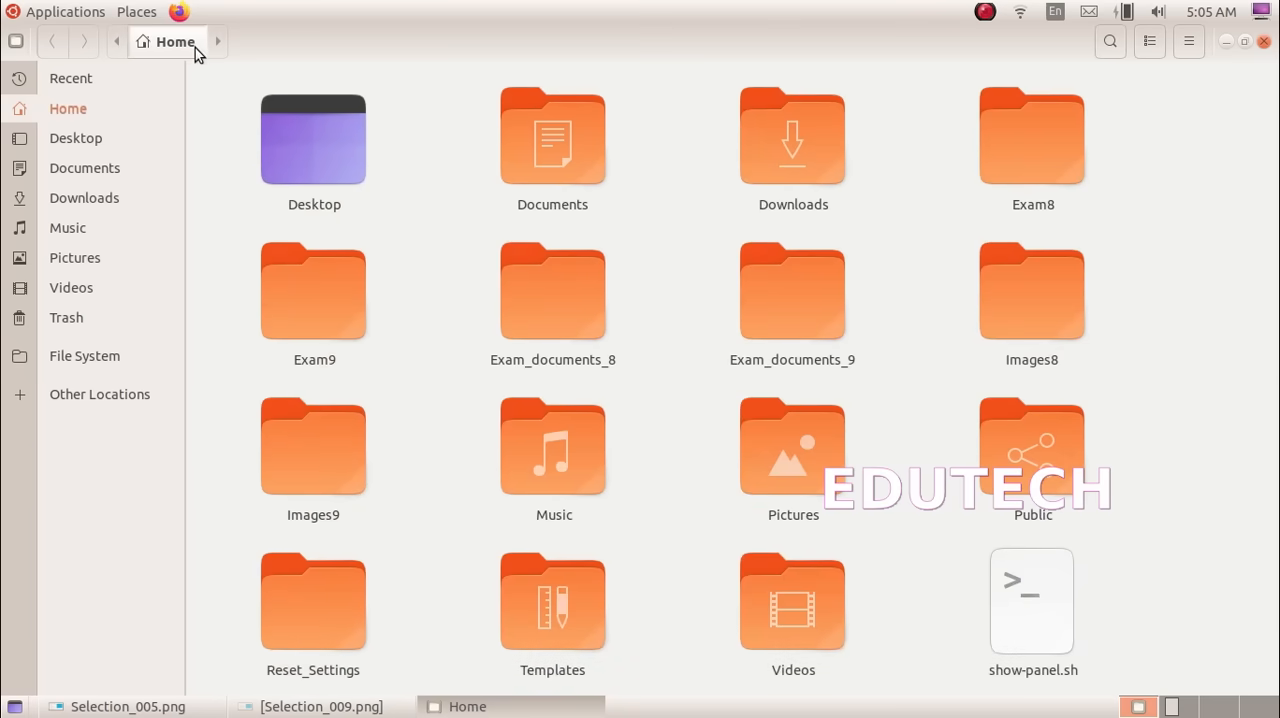
{"action": "double_click", "coordinate": [324, 586]}
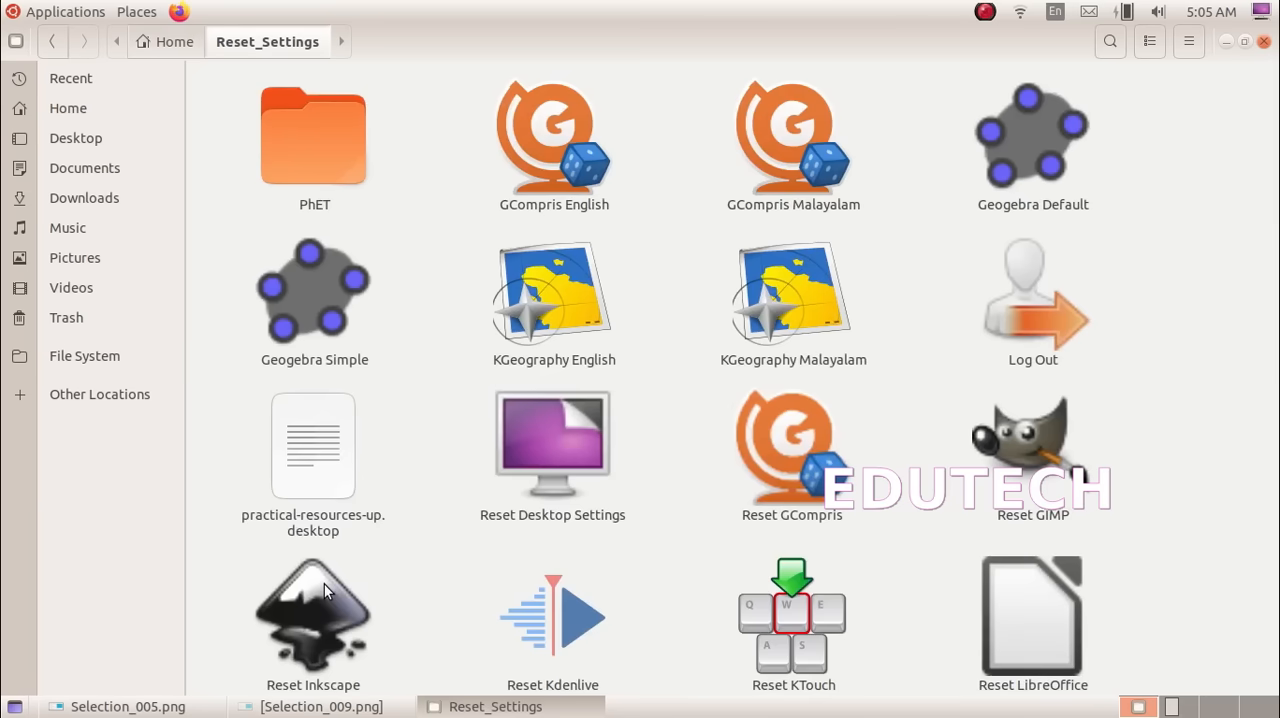
{"action": "double_click", "coordinate": [1070, 484]}
{"action": "left_click", "coordinate": [733, 432]}
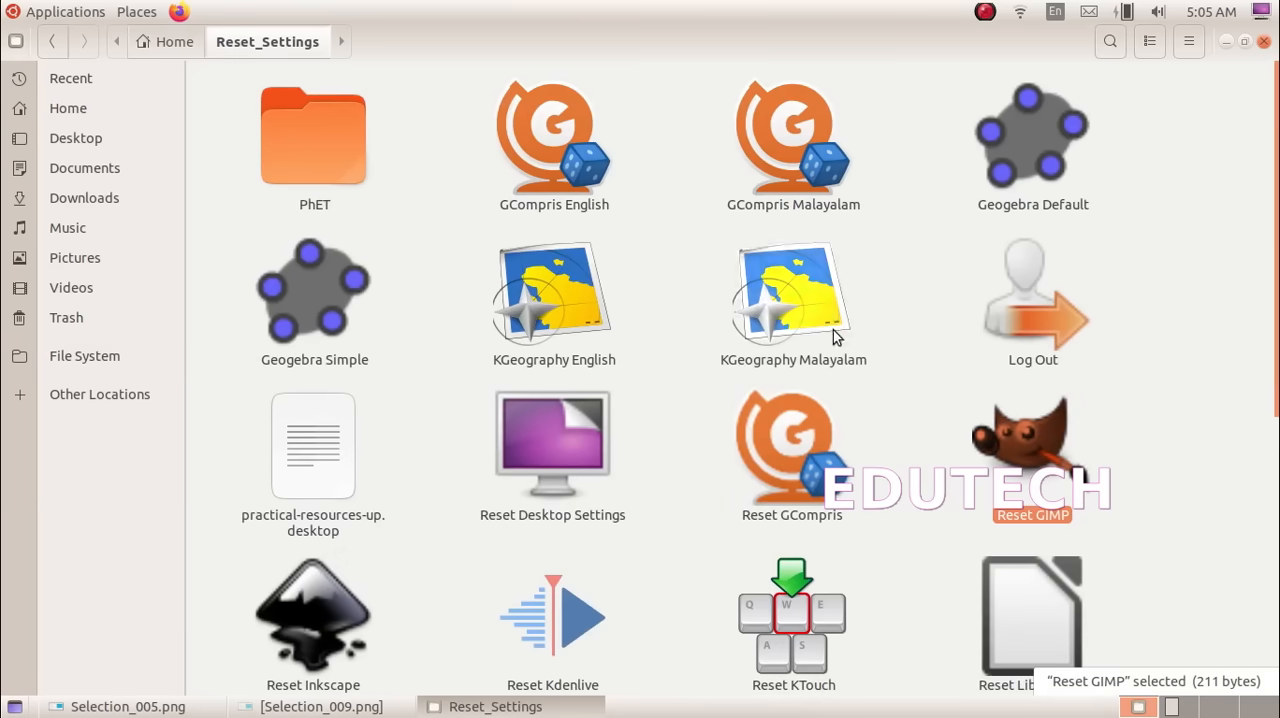
{"action": "left_click", "coordinate": [1263, 41]}
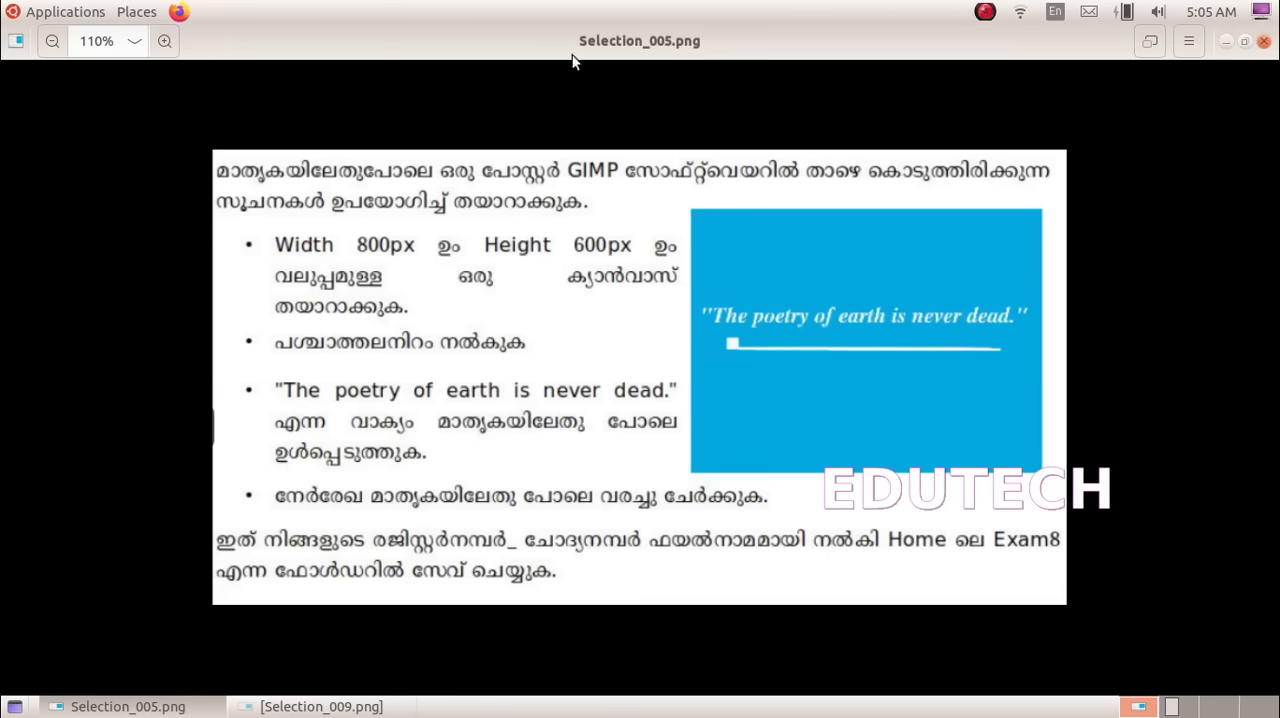
Launch GNU Image Manipulation Program from the Graphics applications
{"action": "left_click", "coordinate": [21, 6]}
{"action": "mouse_move", "coordinate": [47, 184]}
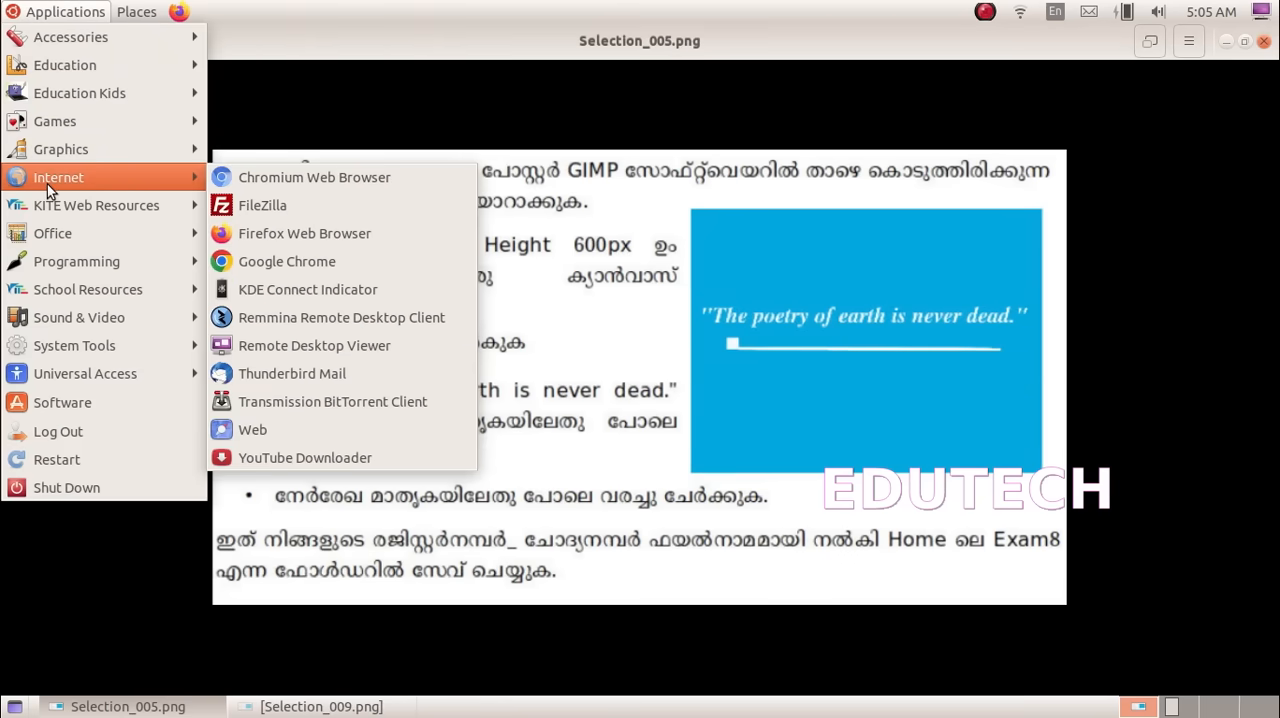
{"action": "mouse_move", "coordinate": [62, 149]}
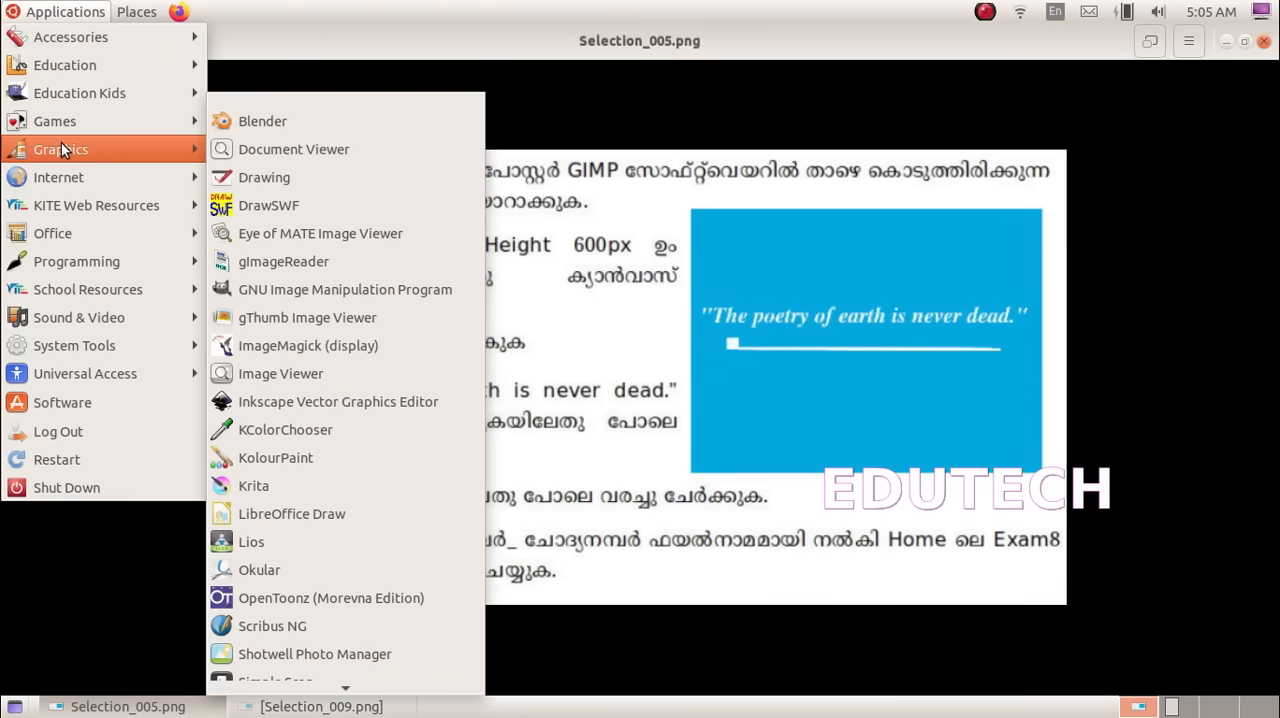
{"action": "left_click", "coordinate": [312, 280]}
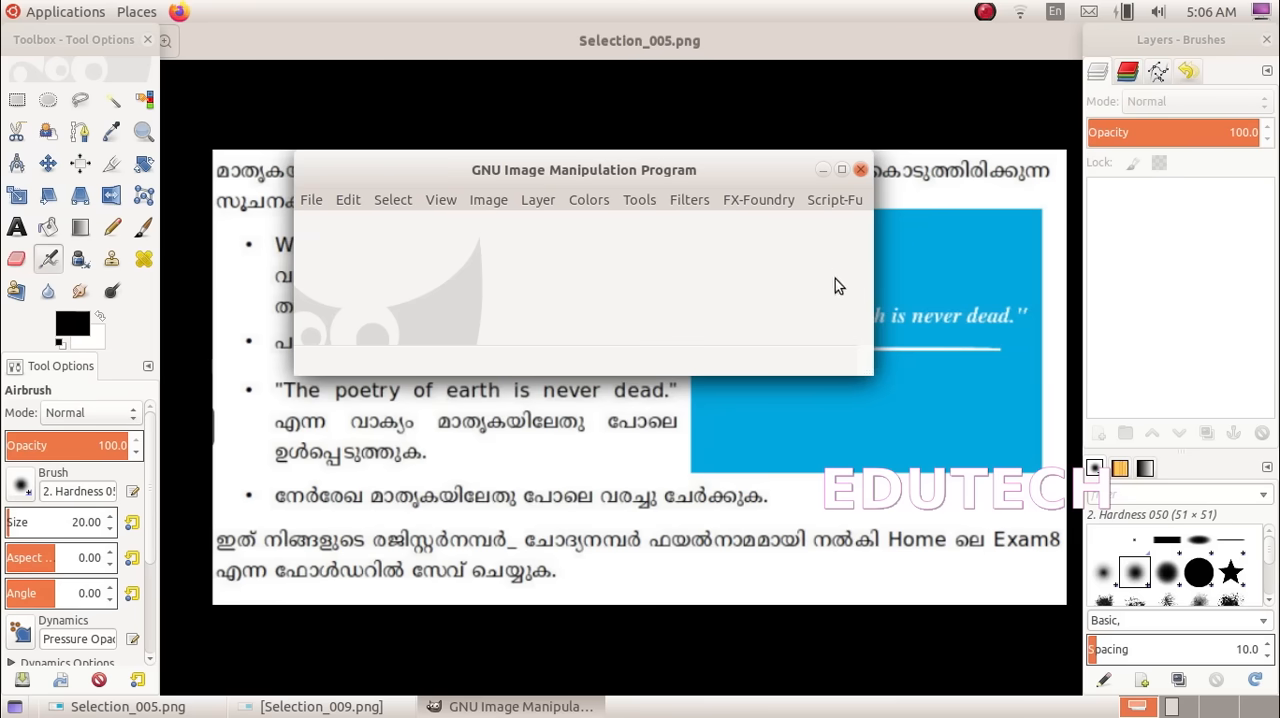
Switch GIMP to single-window mode, maximize the window and widen the toolbox to four tool columns
{"action": "left_click_drag", "start_coordinate": [851, 366], "coordinate": [1011, 441]}
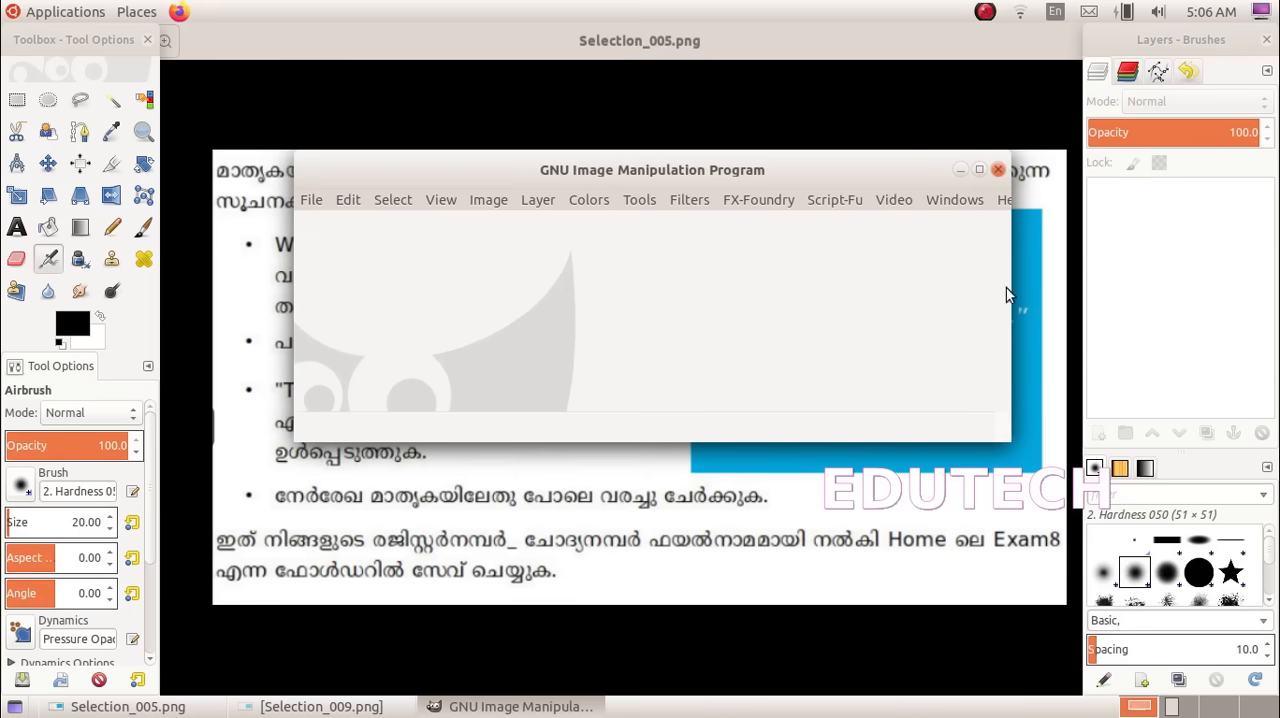
{"action": "left_click", "coordinate": [960, 199]}
{"action": "left_click", "coordinate": [959, 367]}
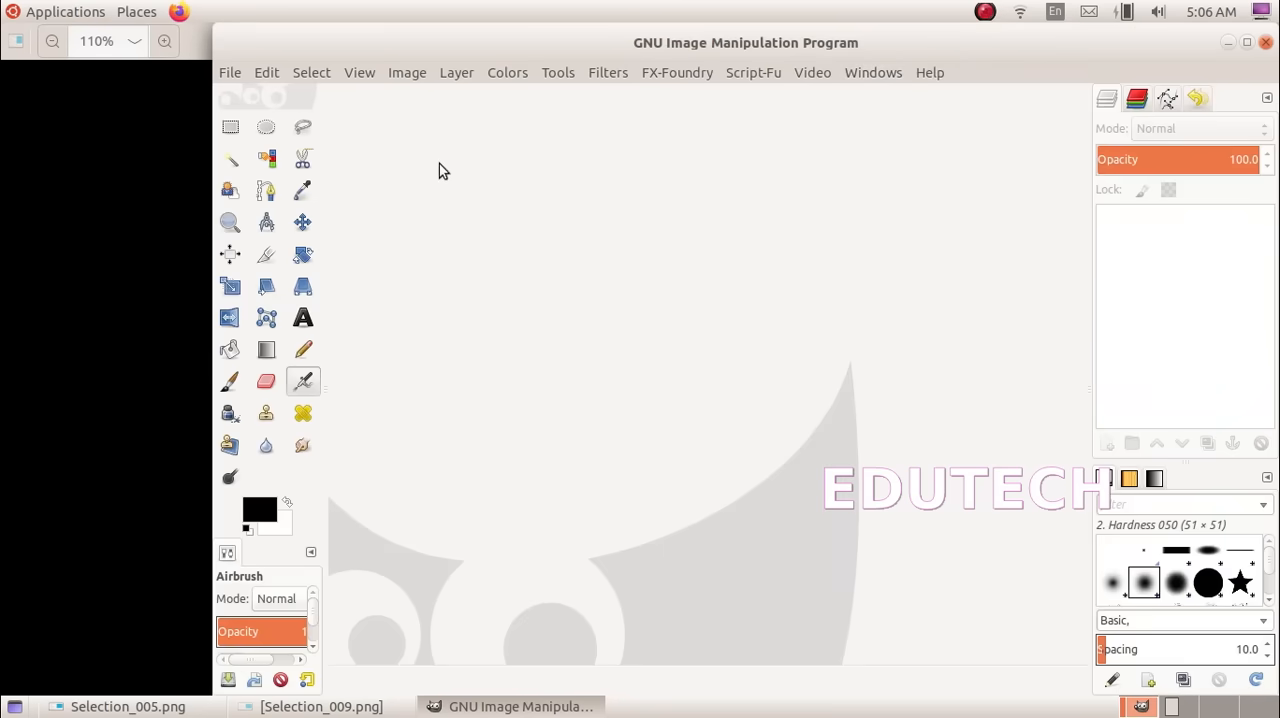
{"action": "double_click", "coordinate": [508, 40]}
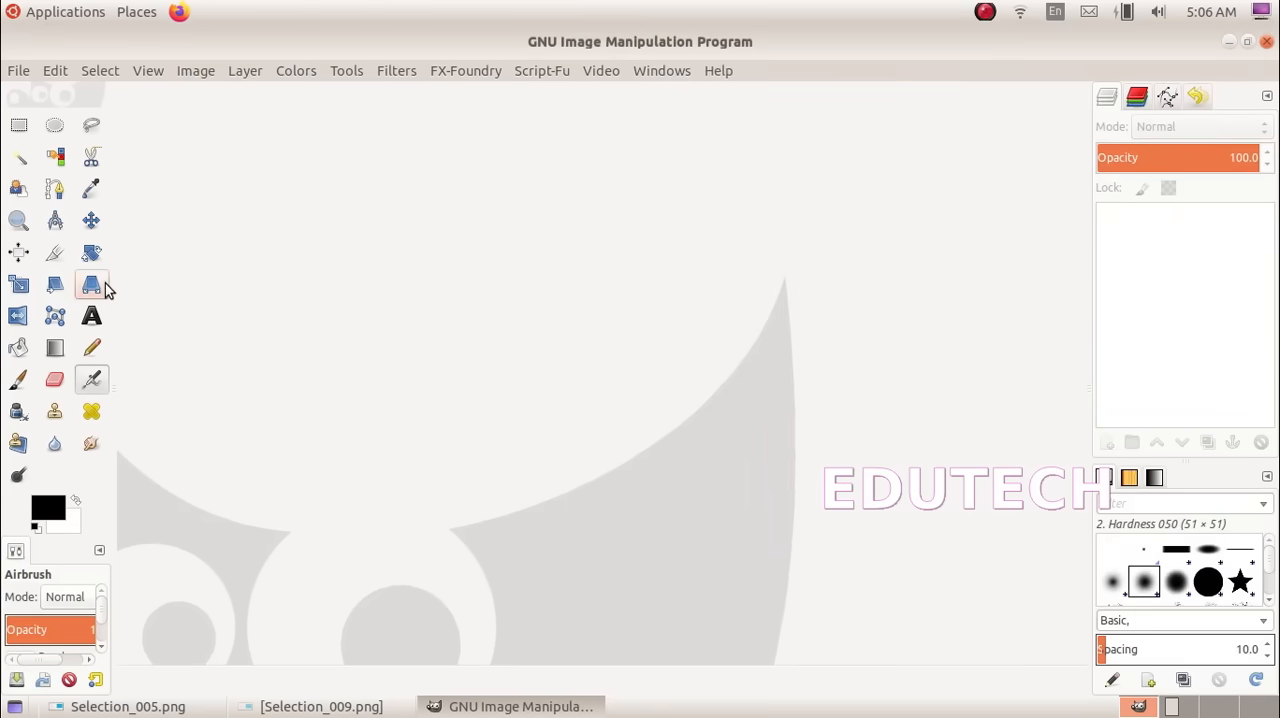
{"action": "left_click_drag", "start_coordinate": [117, 283], "coordinate": [150, 283]}
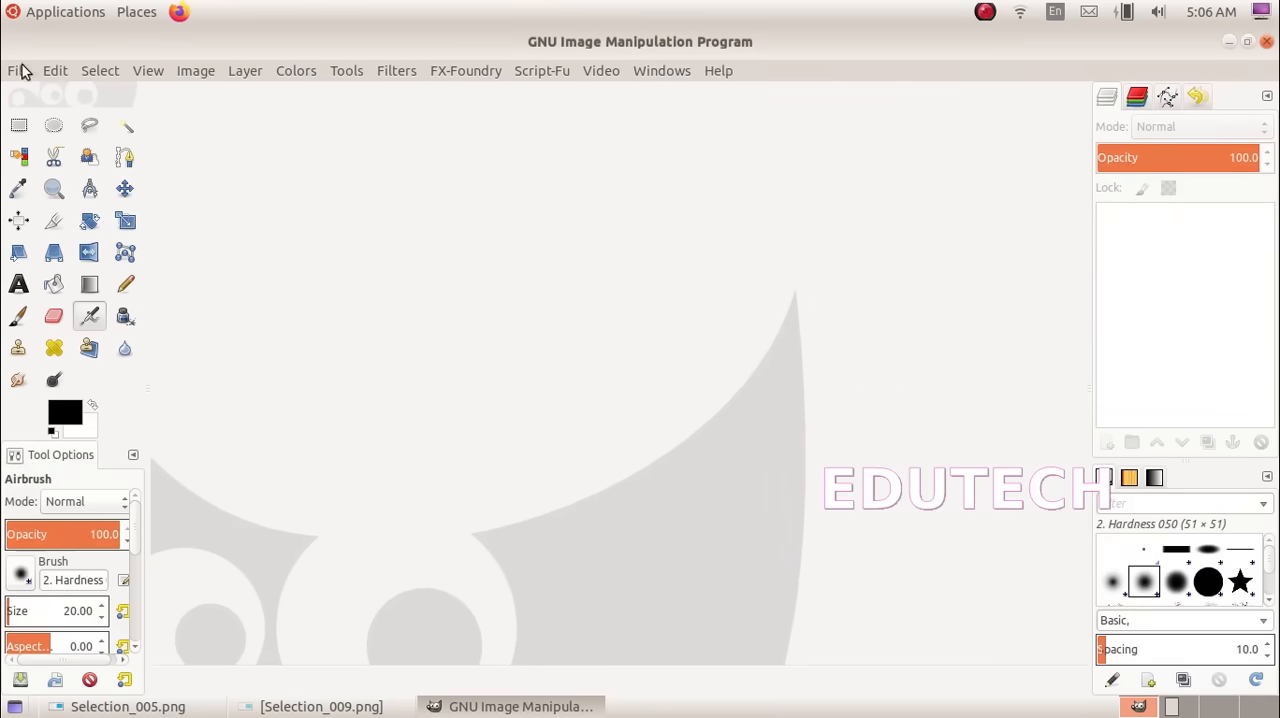
Check the canvas size required in Selection_005.png and create a new image 800 px wide and 600 px high
{"action": "left_click", "coordinate": [140, 706]}
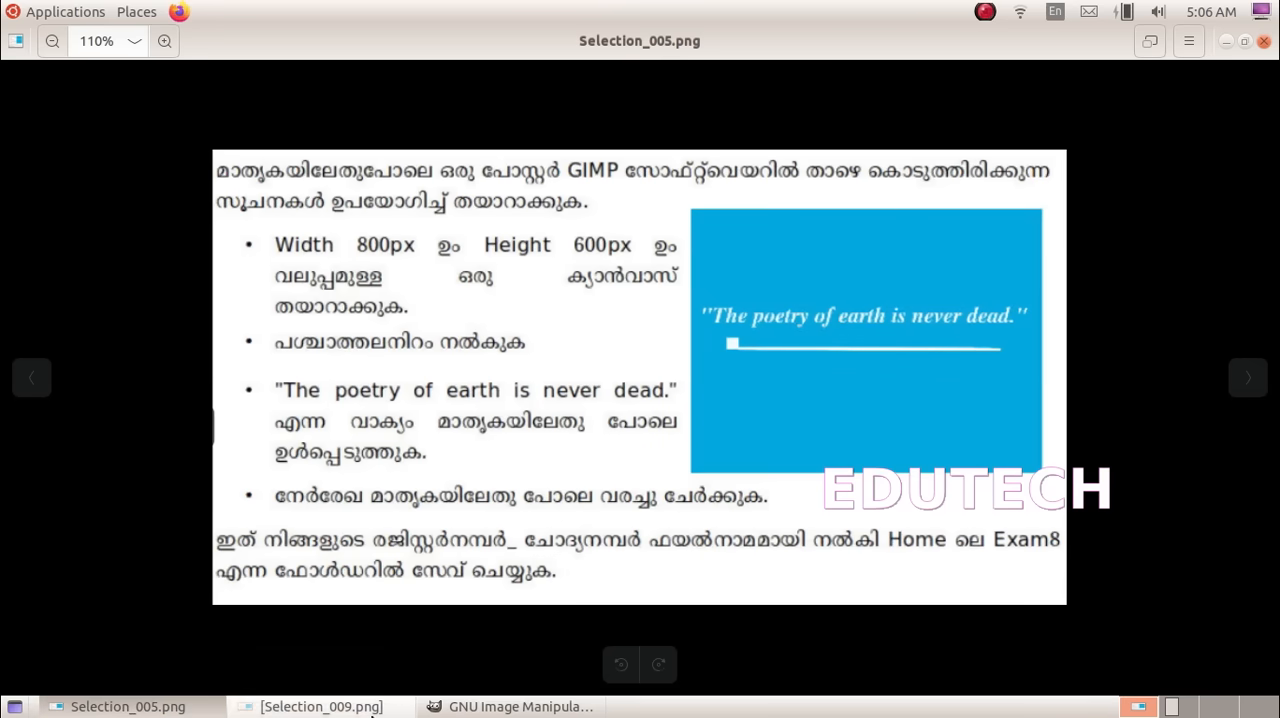
{"action": "left_click", "coordinate": [527, 706]}
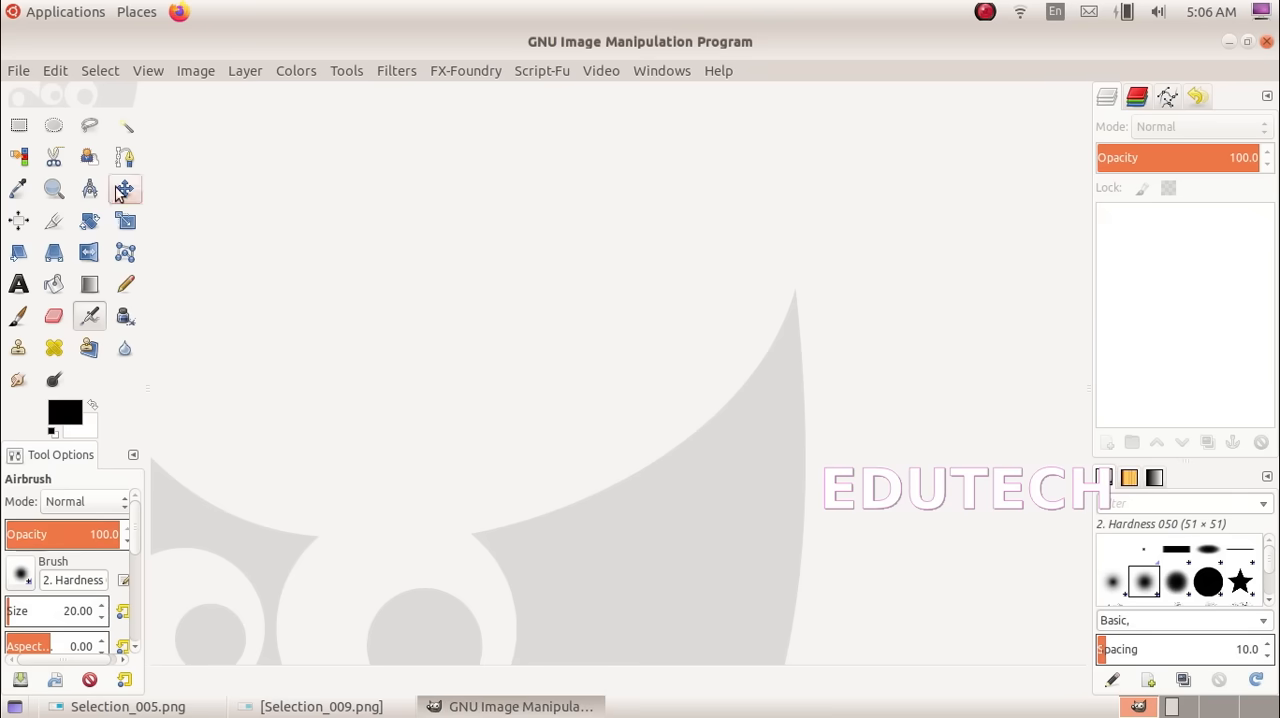
{"action": "left_click", "coordinate": [16, 70]}
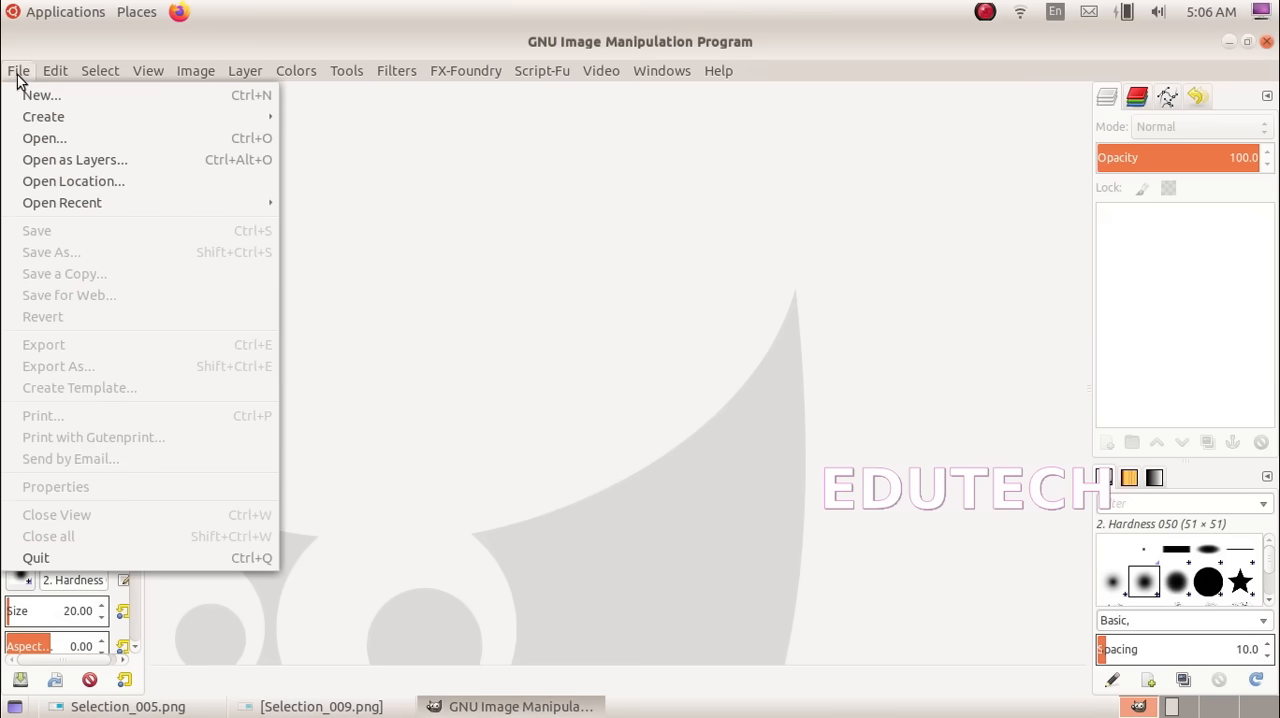
{"action": "left_click", "coordinate": [26, 93]}
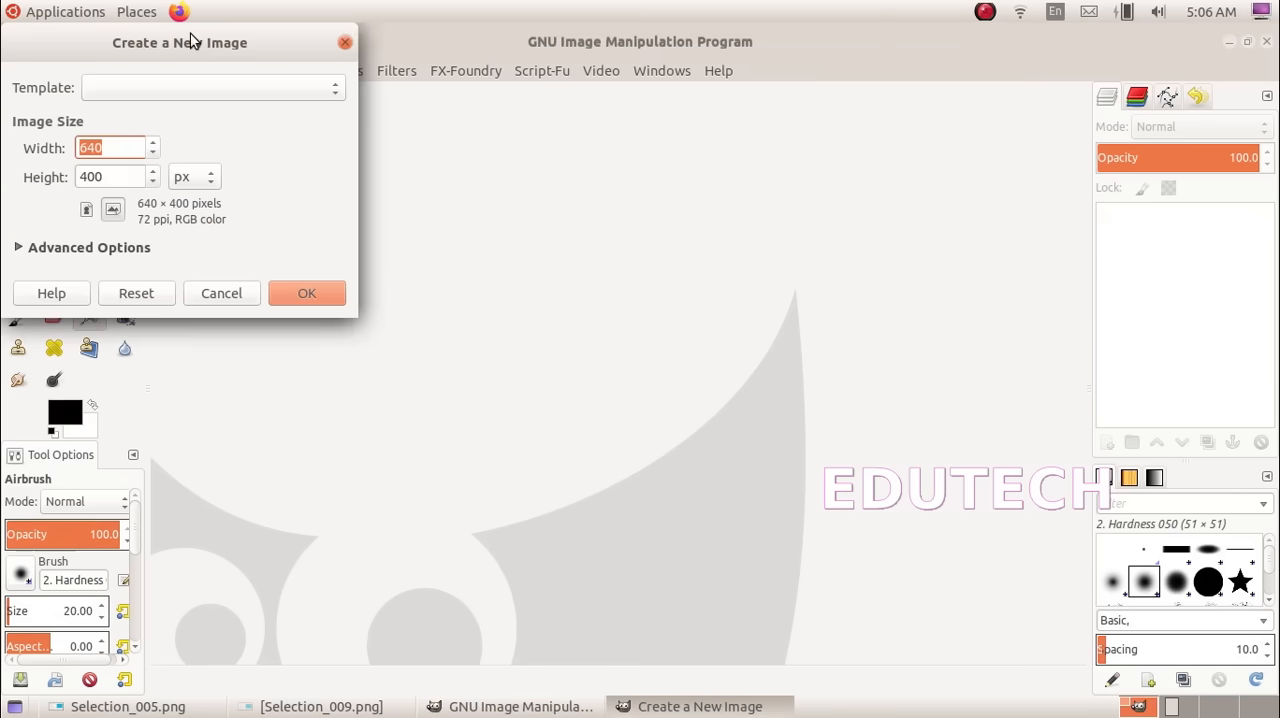
{"action": "left_click_drag", "start_coordinate": [195, 42], "coordinate": [620, 228]}
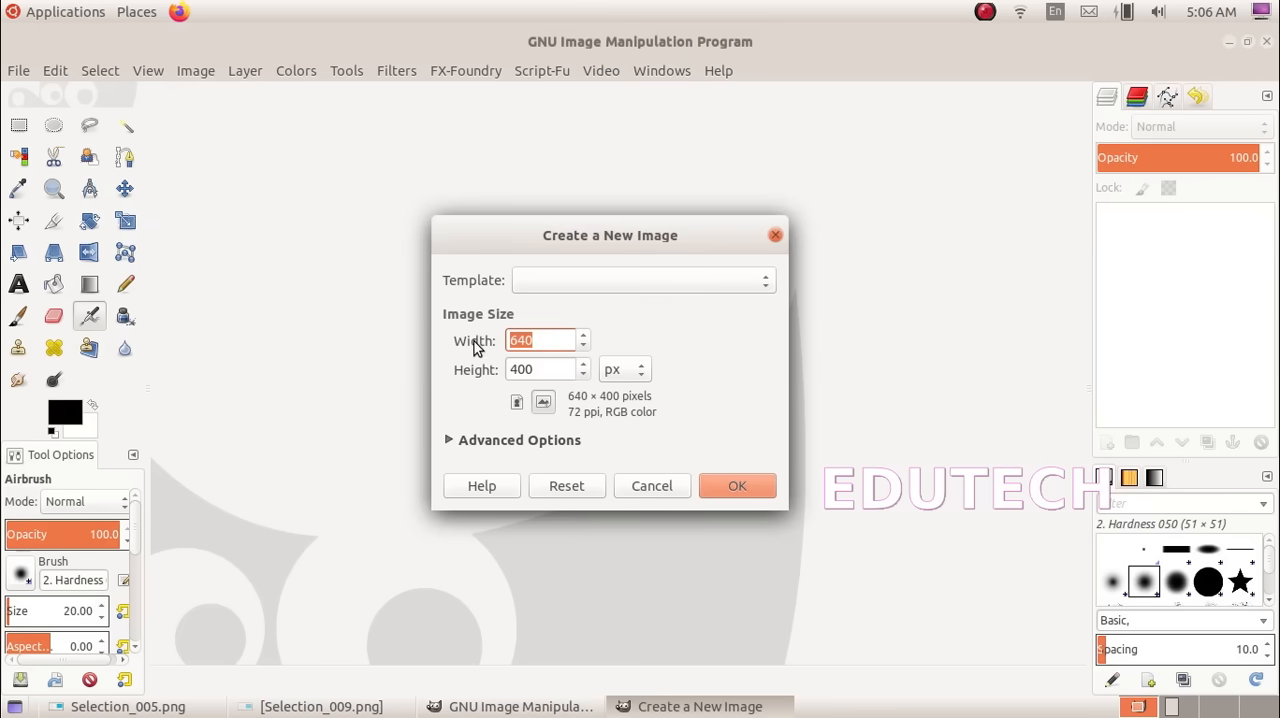
{"action": "type", "text": "800"}
{"action": "key", "text": "Tab"}
{"action": "type", "text": "6"}
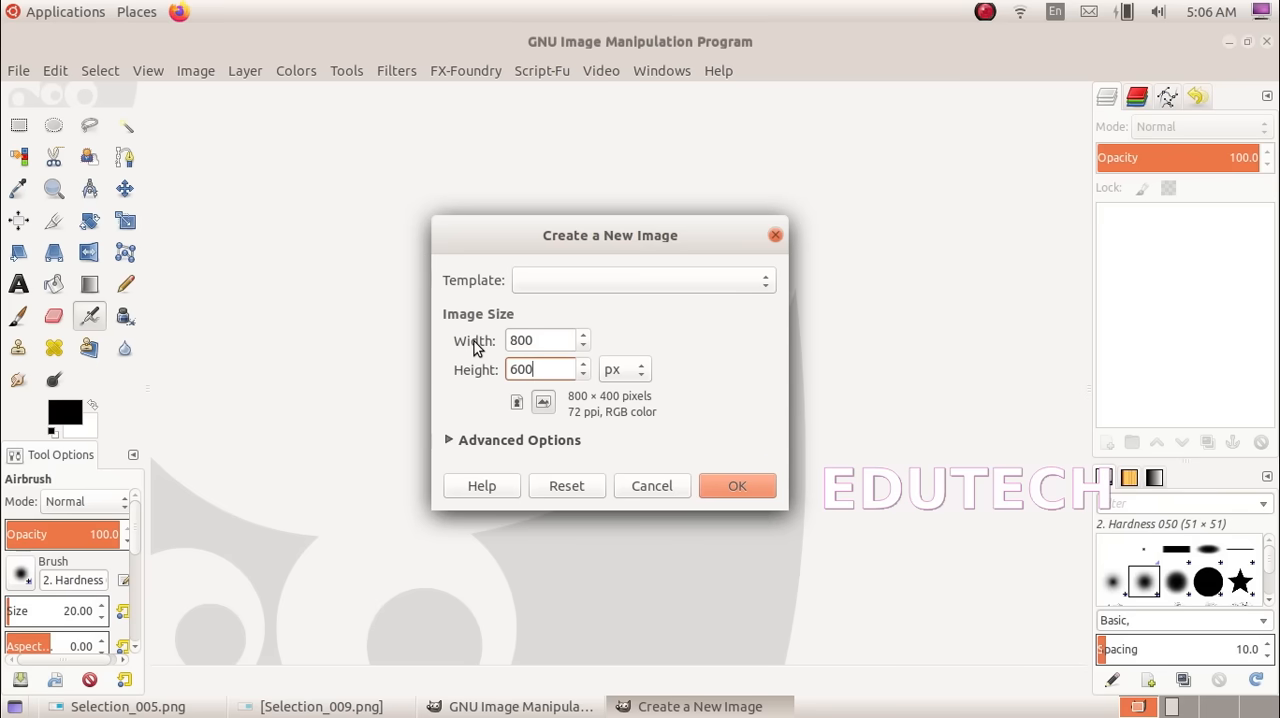
{"action": "left_click", "coordinate": [735, 487]}
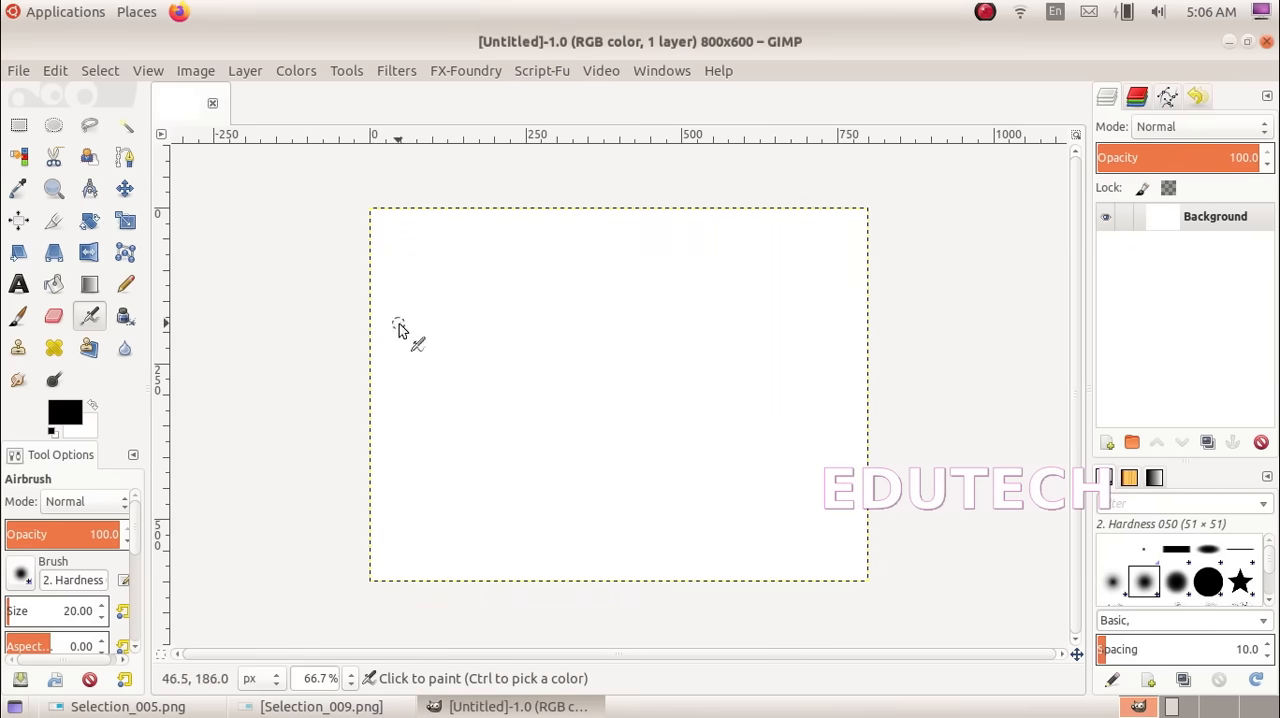
Bucket-fill the canvas with the blue 01a8df, sampled as foreground color from the model poster in Selection_009.png
{"action": "left_click", "coordinate": [321, 706]}
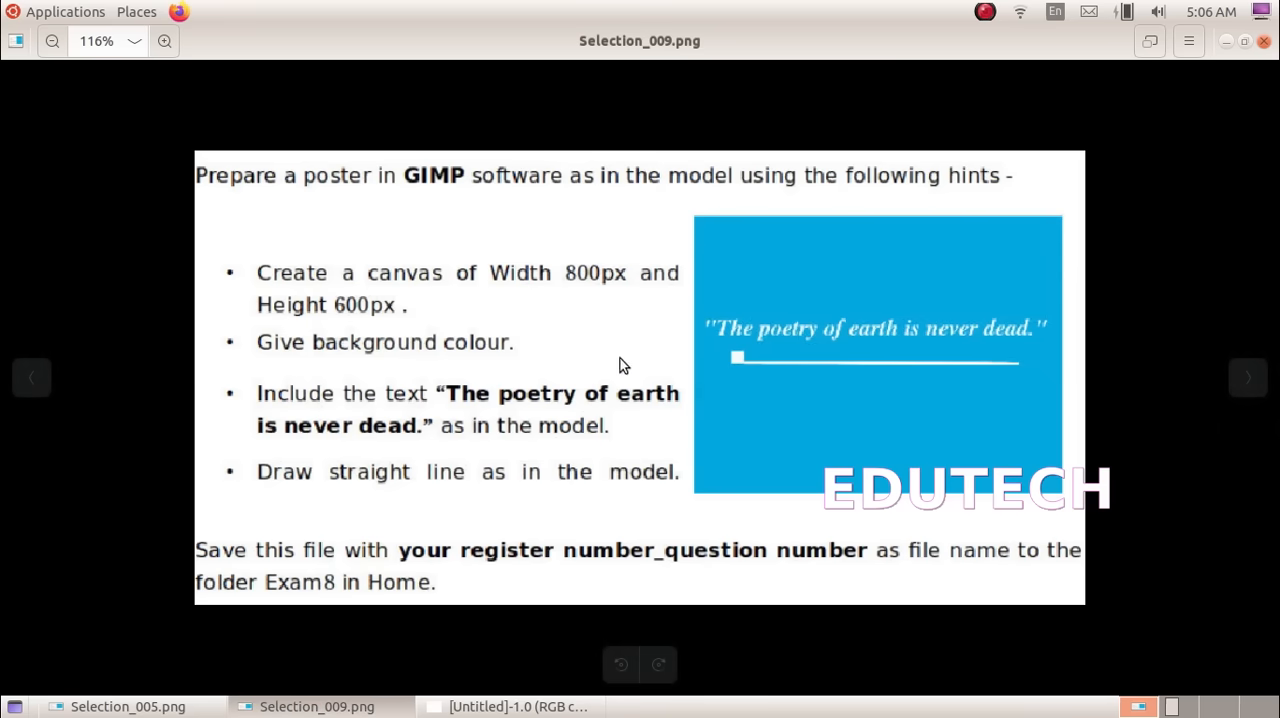
{"action": "left_click", "coordinate": [531, 703]}
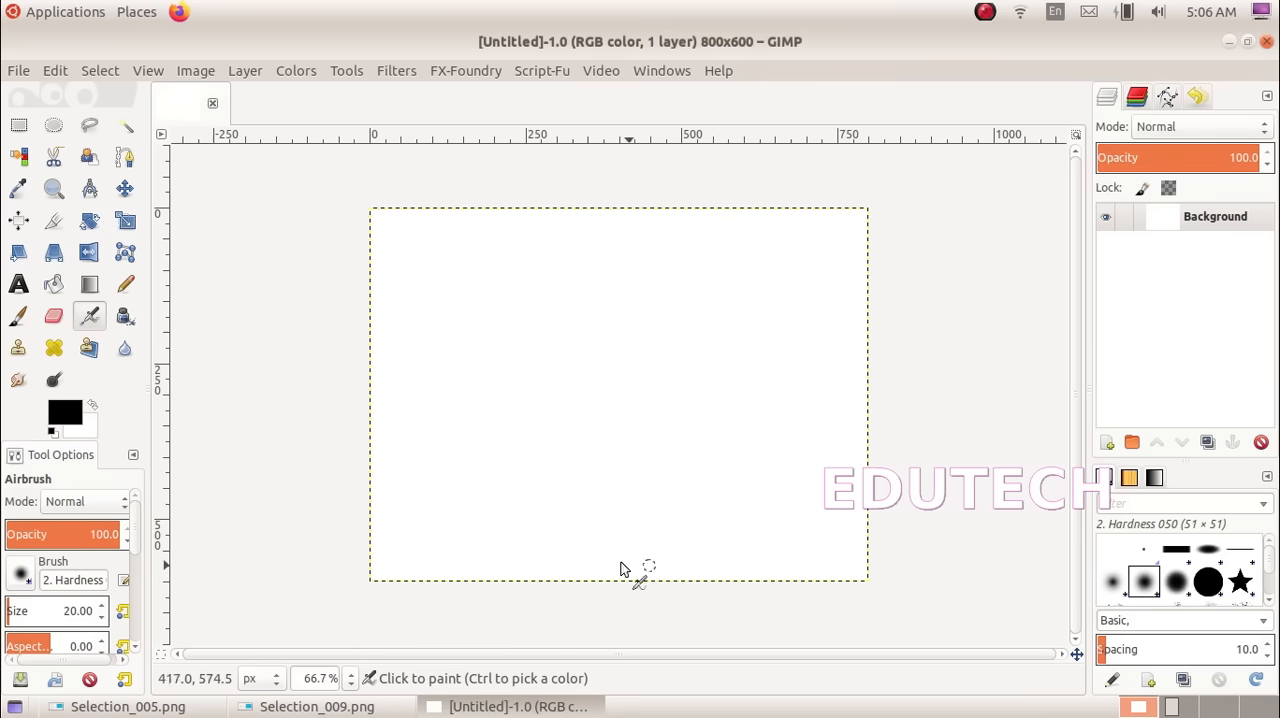
{"action": "left_click", "coordinate": [249, 708]}
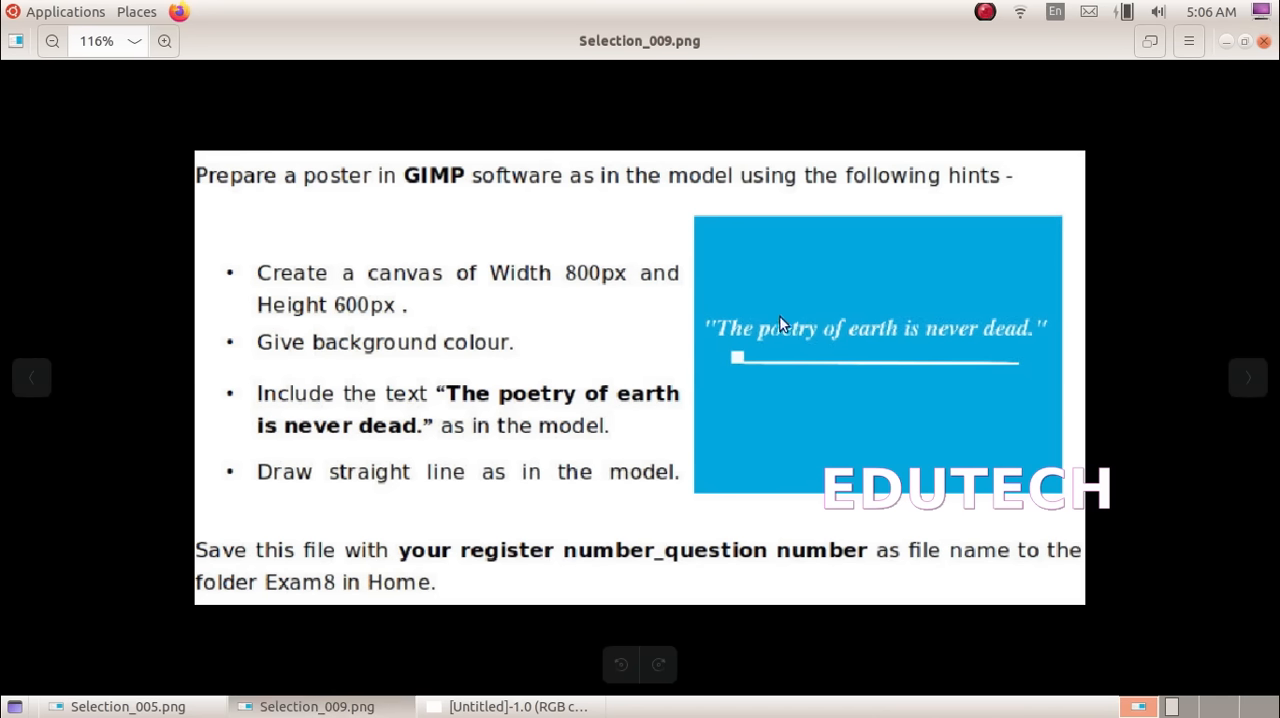
{"action": "left_click", "coordinate": [535, 707]}
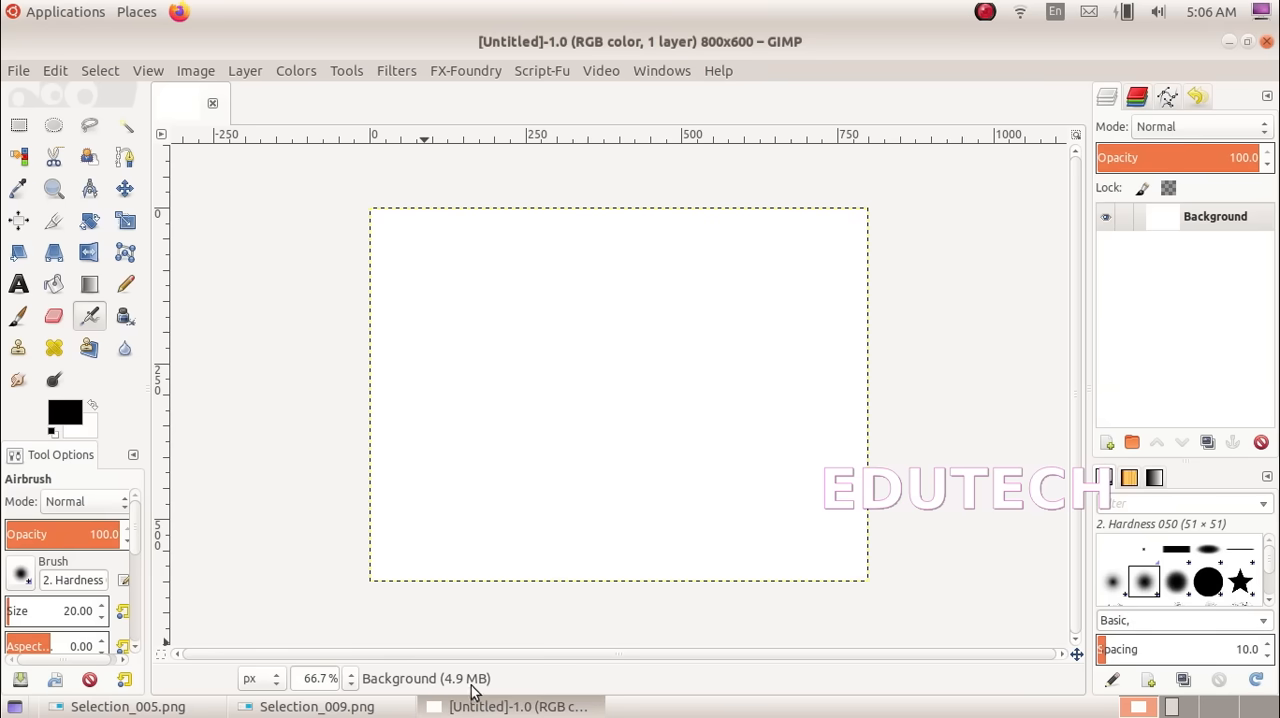
{"action": "left_click", "coordinate": [55, 285]}
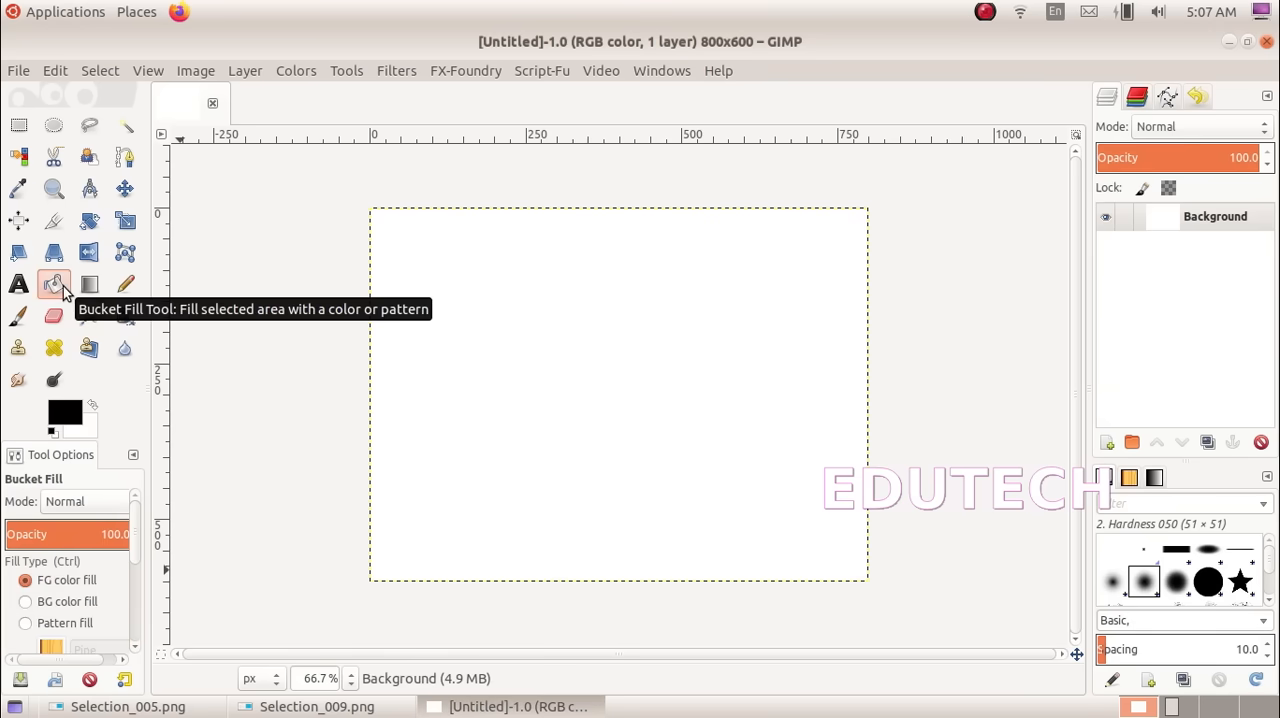
{"action": "left_click", "coordinate": [68, 413]}
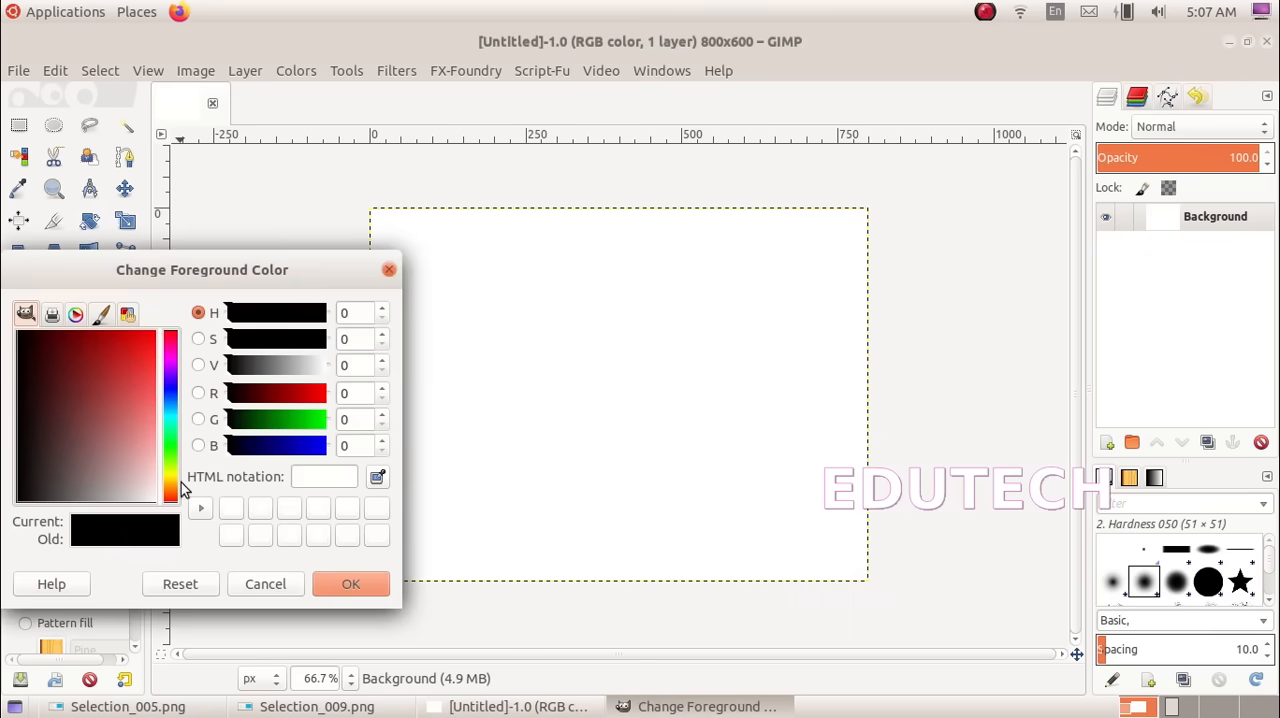
{"action": "left_click", "coordinate": [400, 707]}
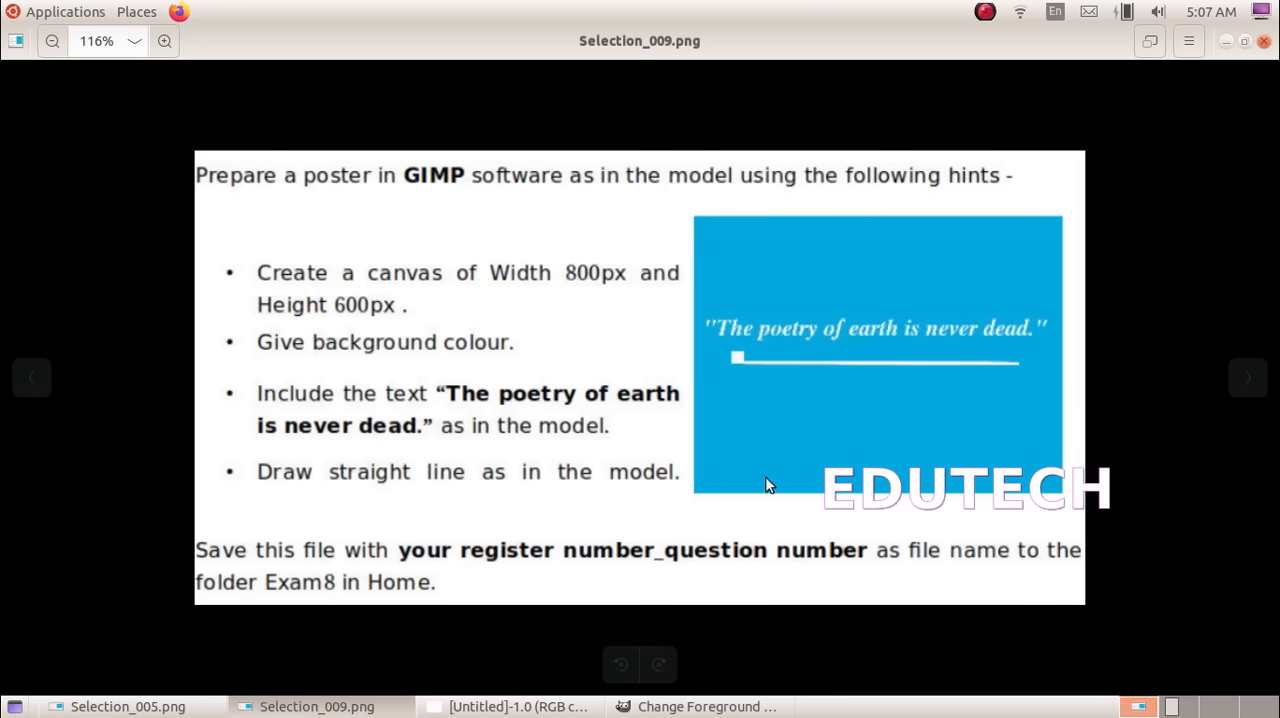
{"action": "left_click", "coordinate": [690, 707]}
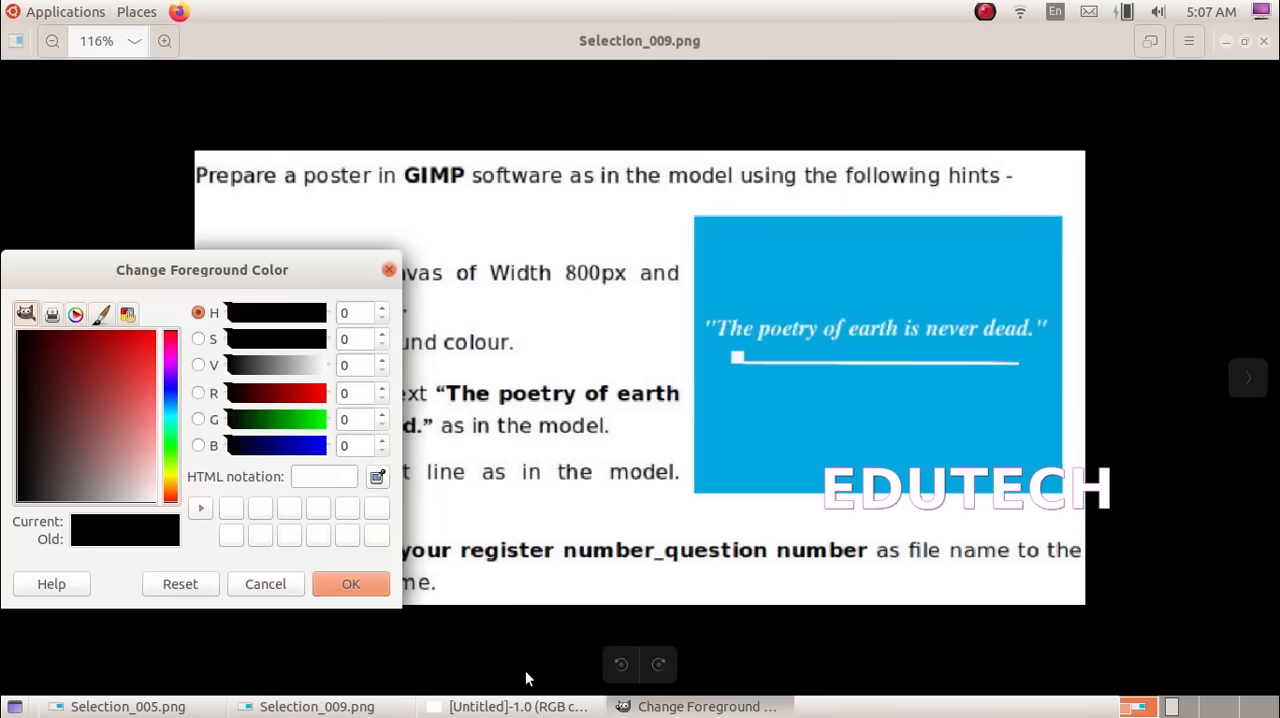
{"action": "left_click", "coordinate": [374, 478]}
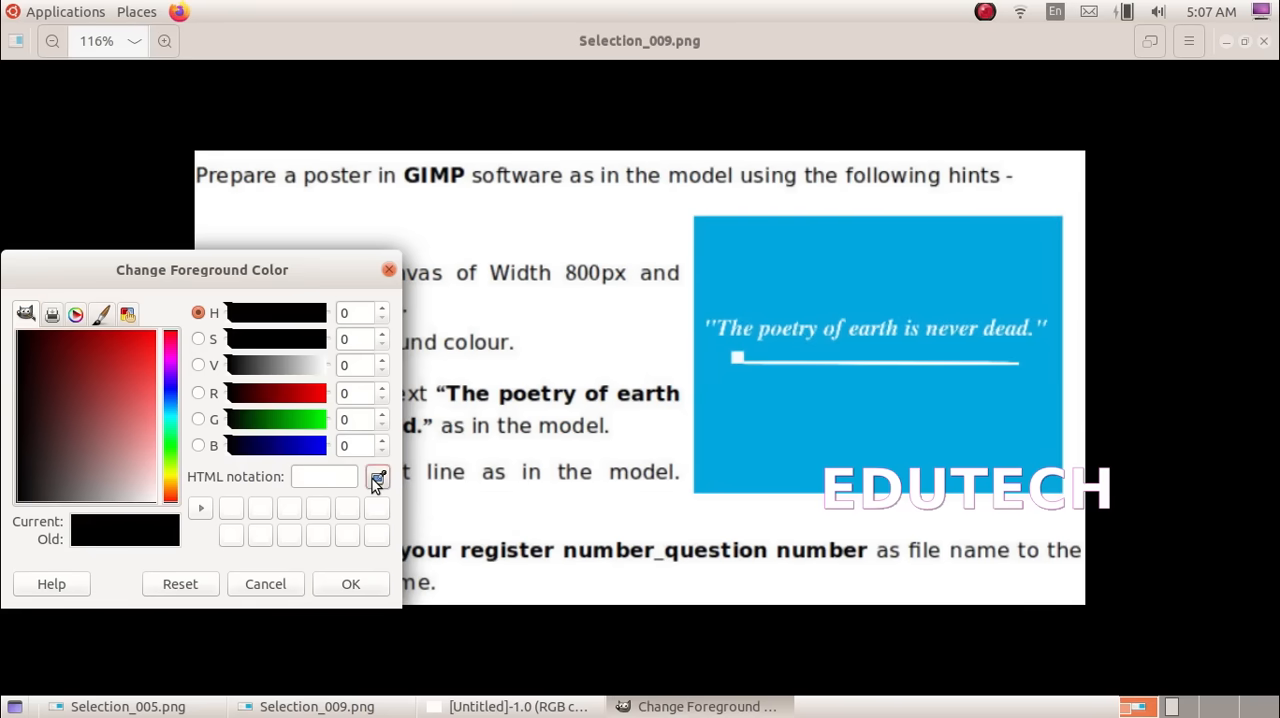
{"action": "left_click", "coordinate": [935, 462]}
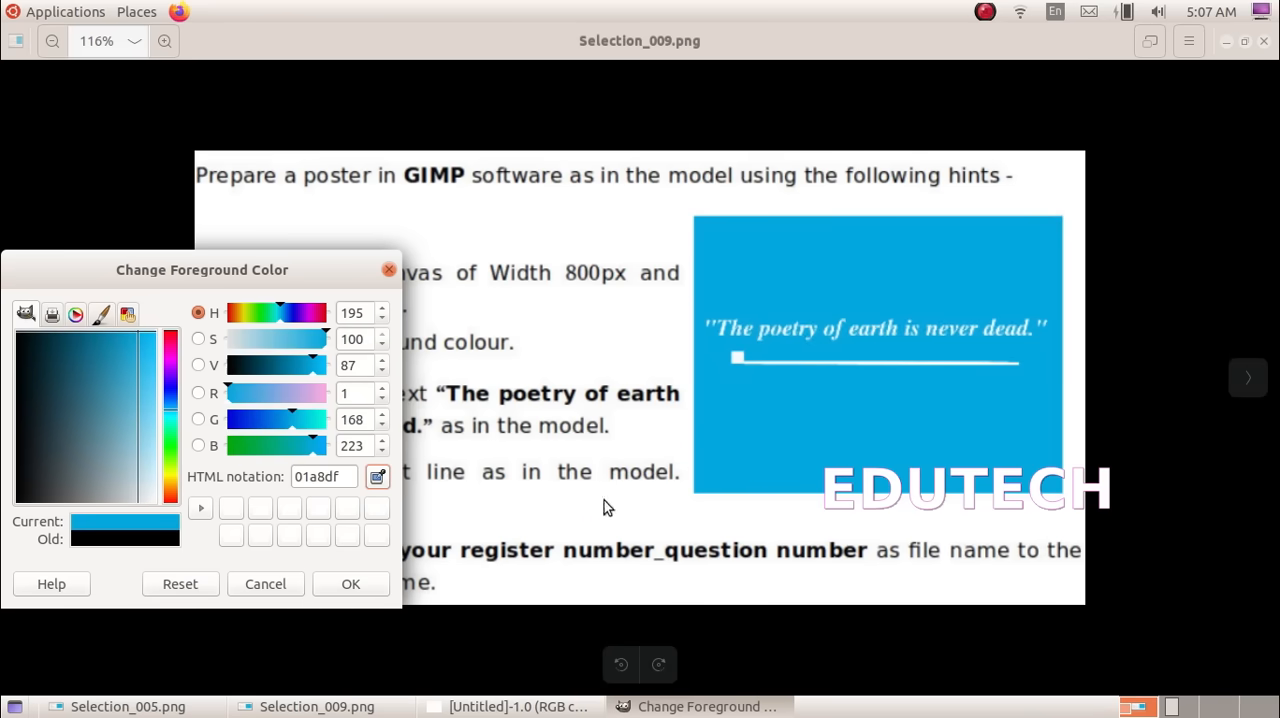
{"action": "left_click", "coordinate": [377, 583]}
{"action": "left_click", "coordinate": [515, 706]}
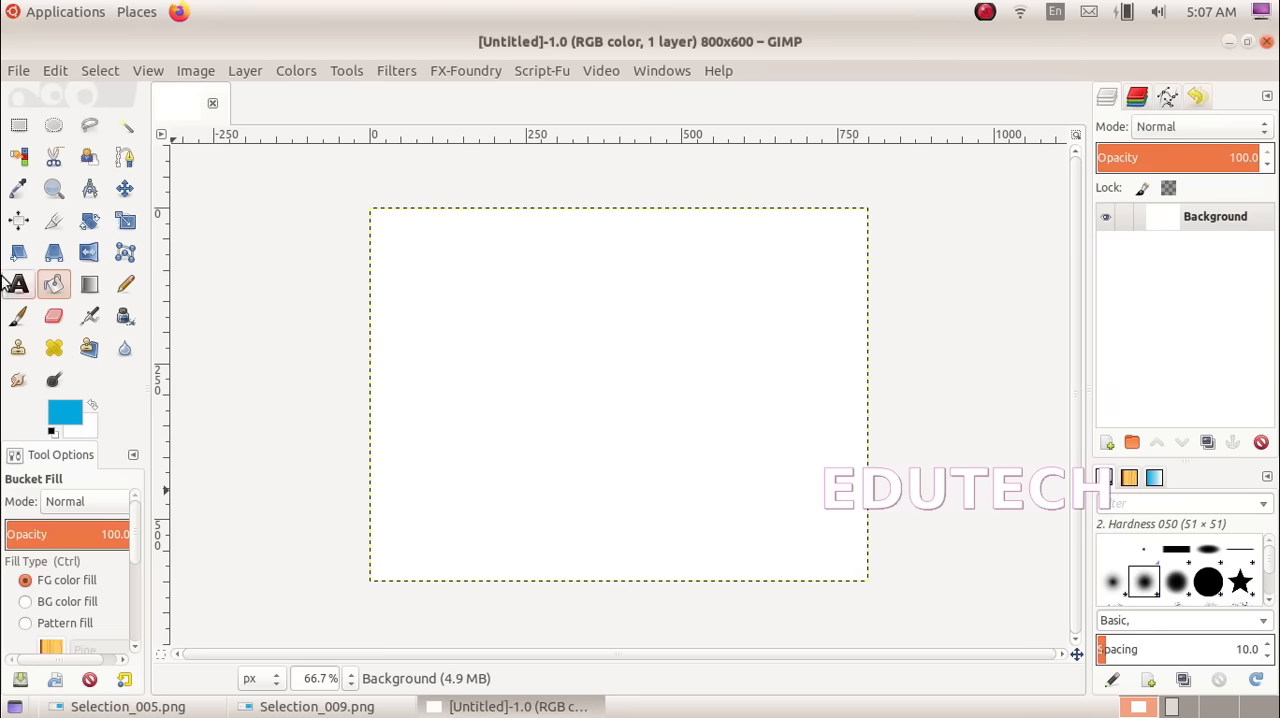
{"action": "left_click", "coordinate": [520, 352]}
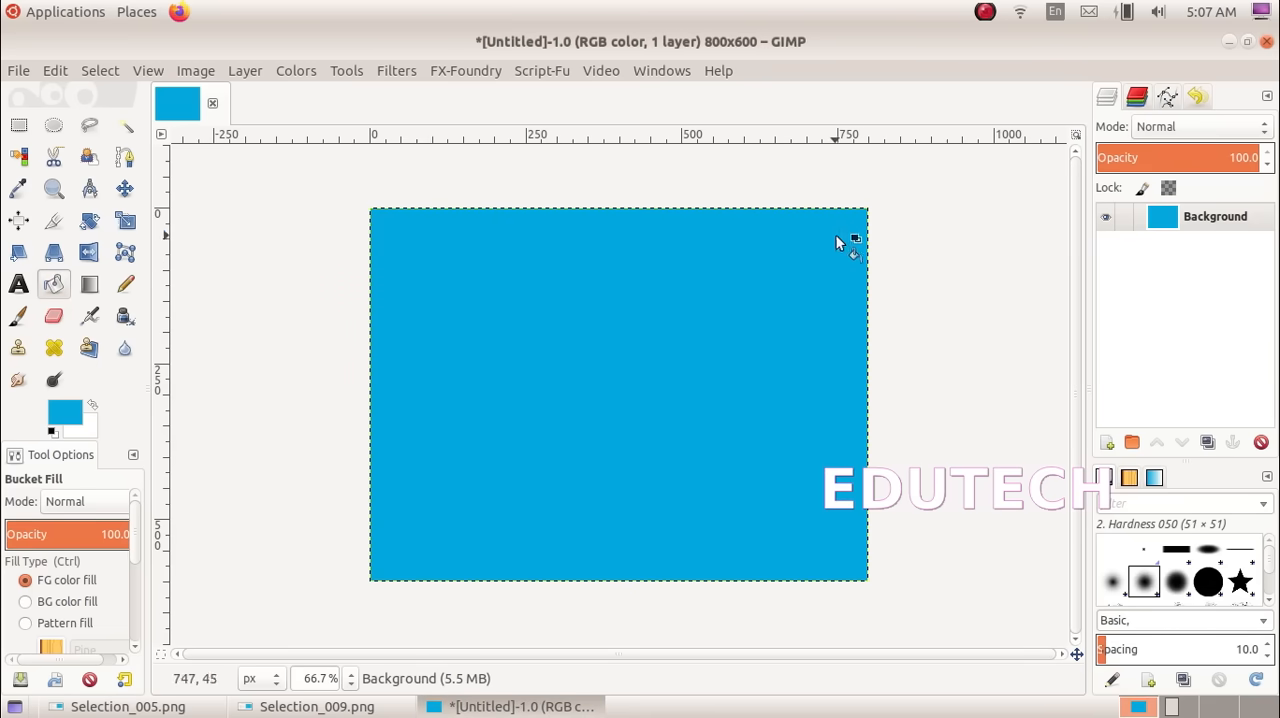
Check the model poster in Selection_009.png and add a transparent 800 × 600 px layer above the blue background
{"action": "key", "text": "t"}
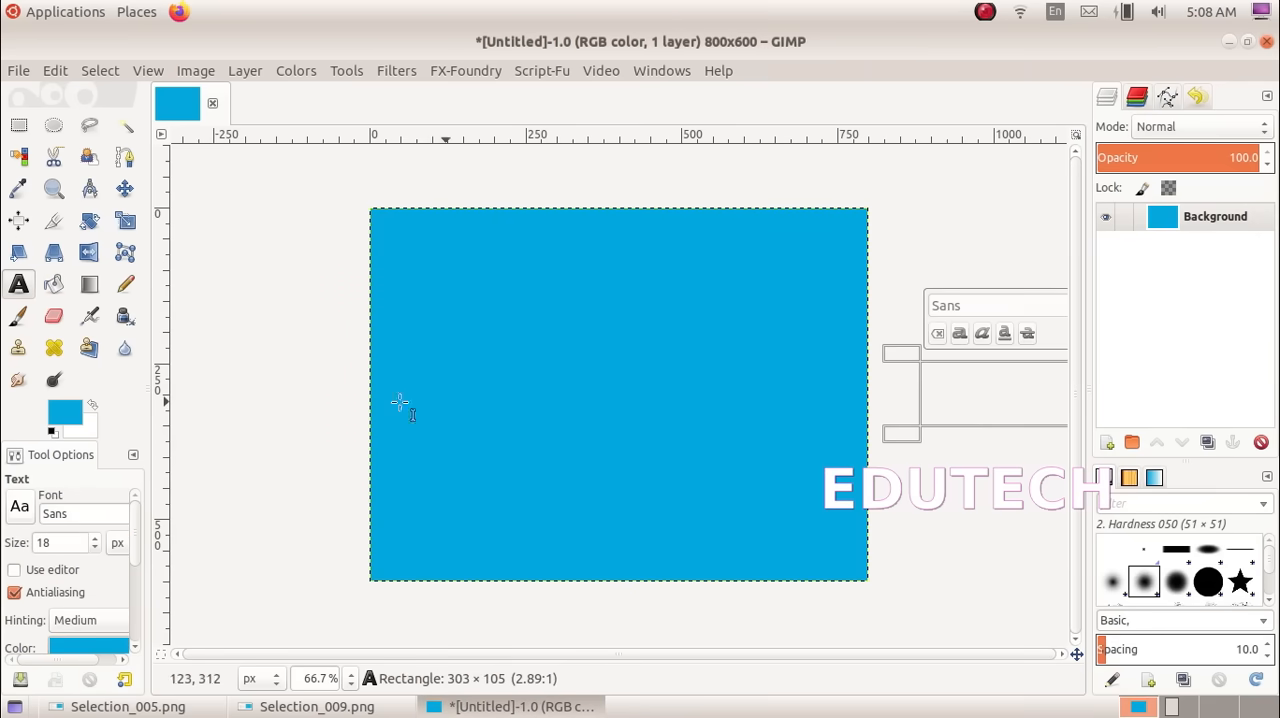
{"action": "left_click", "coordinate": [378, 708]}
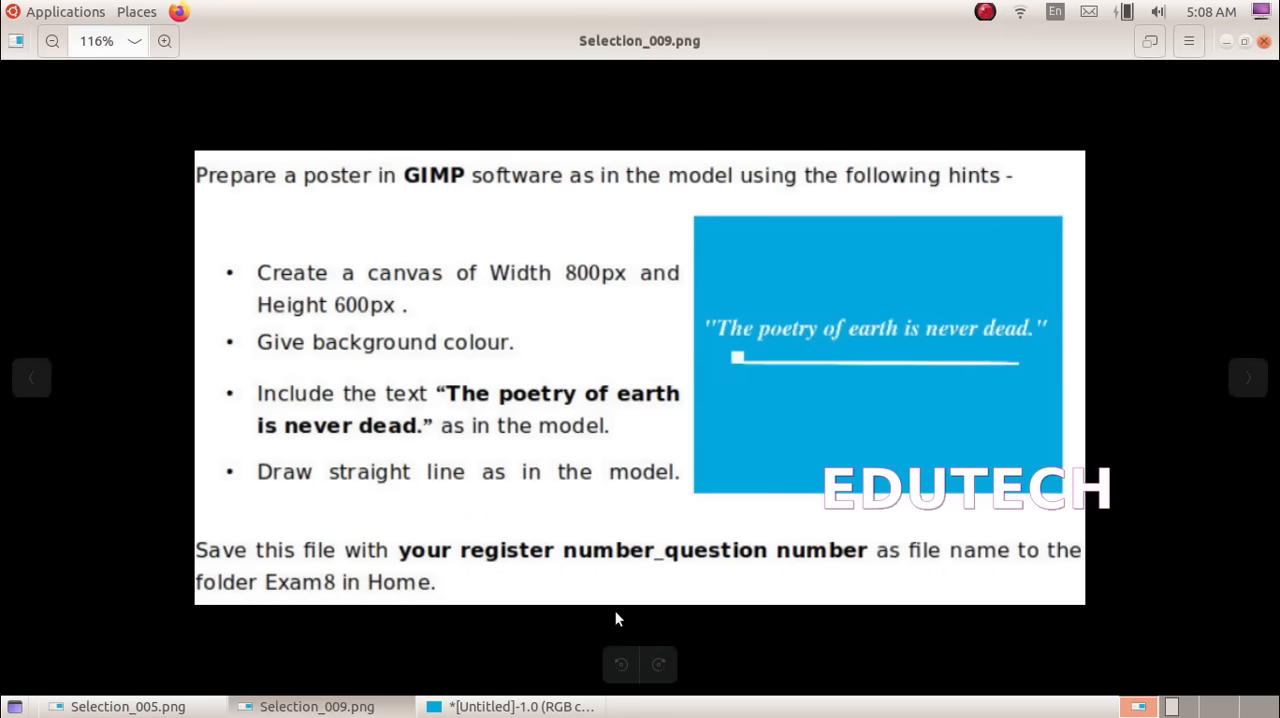
{"action": "left_click", "coordinate": [508, 706]}
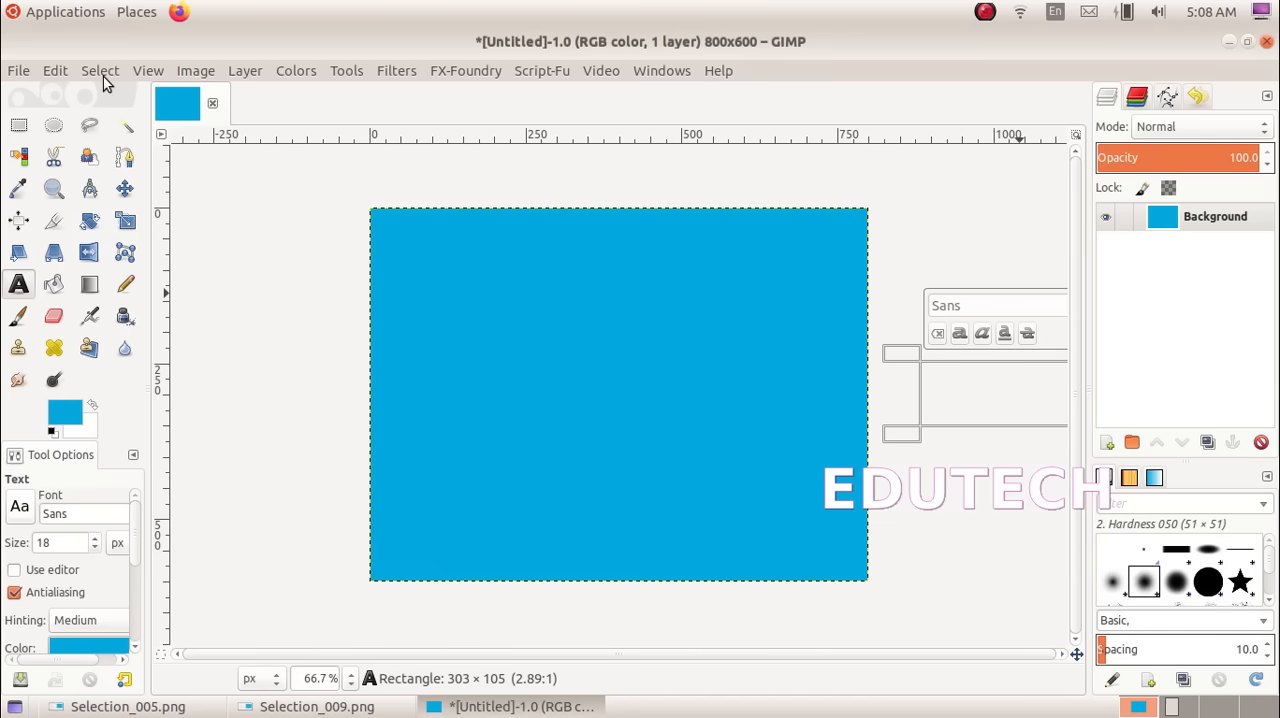
{"action": "left_click", "coordinate": [246, 74]}
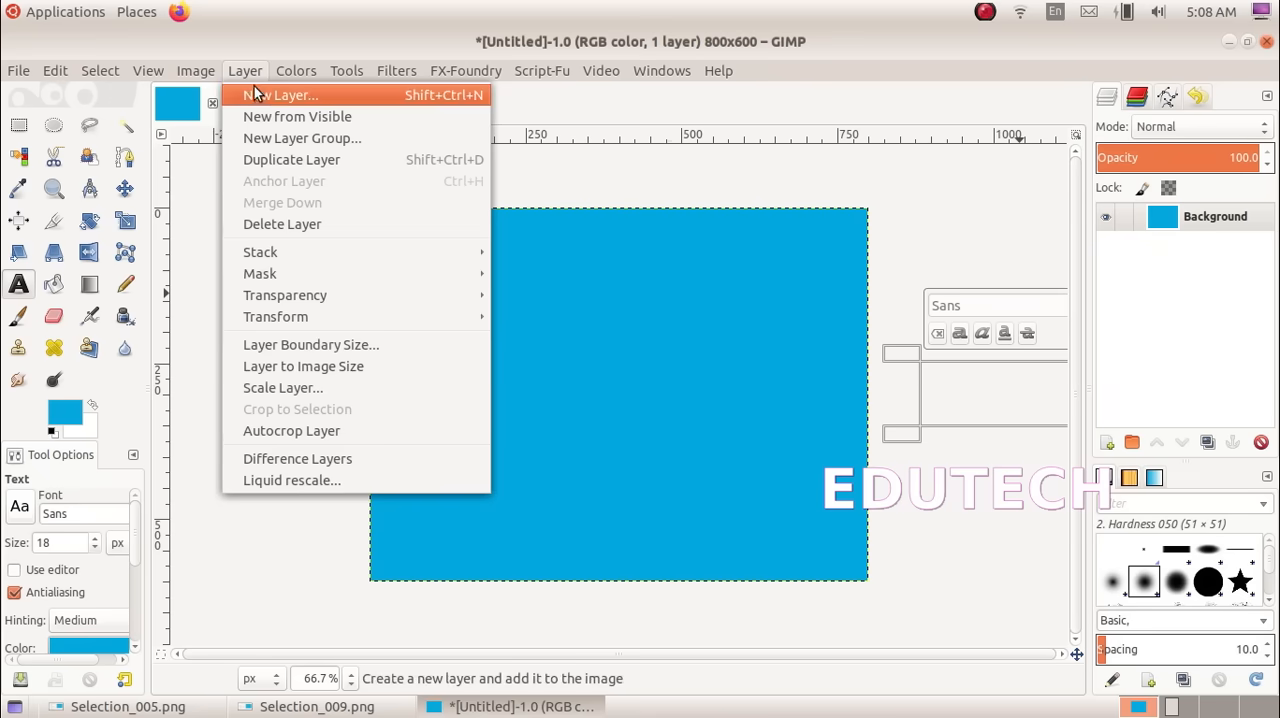
{"action": "left_click", "coordinate": [254, 88]}
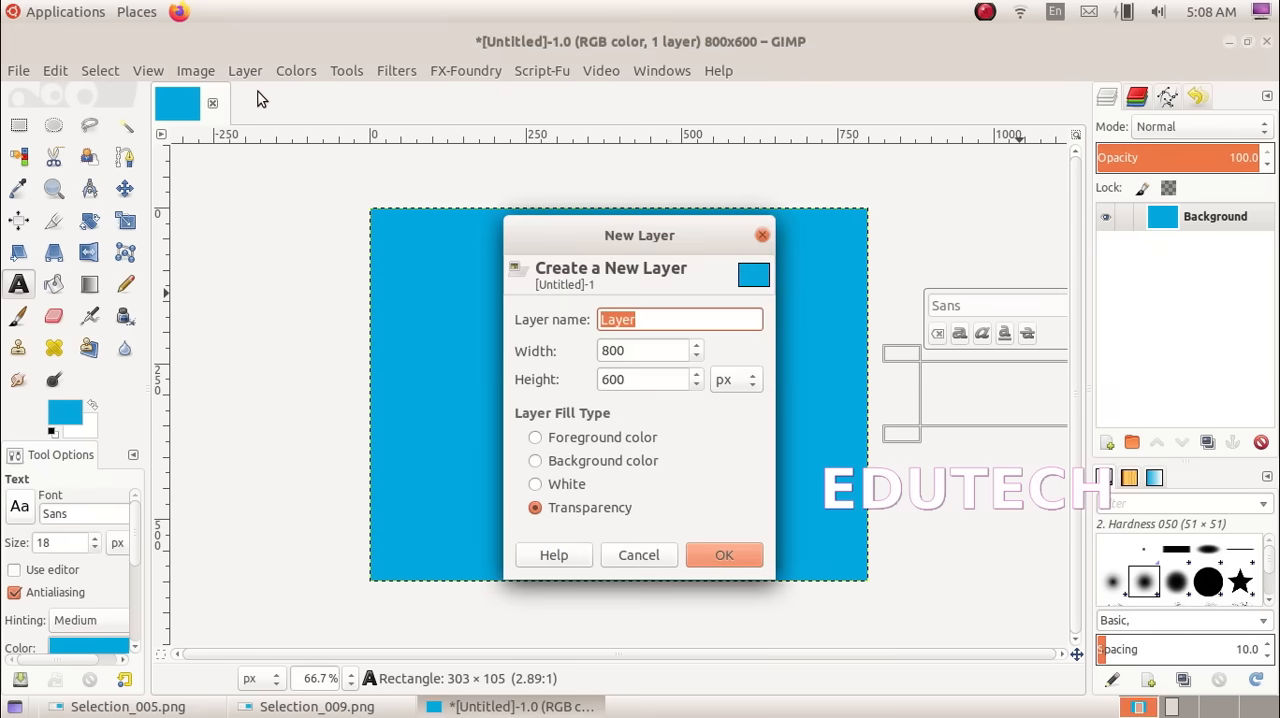
{"action": "left_click", "coordinate": [753, 561]}
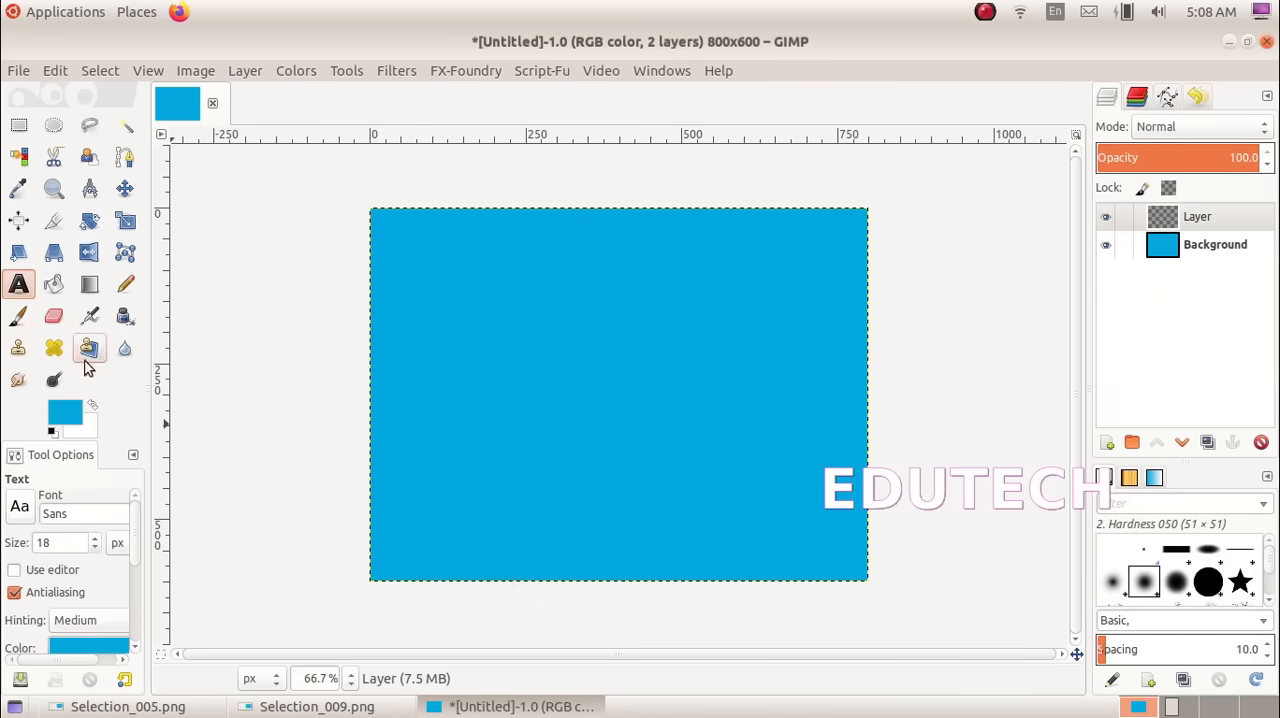
Draw a text box about 741 × 94 px across the middle of the canvas and set its text color to white, ffffff
{"action": "left_click_drag", "start_coordinate": [397, 361], "coordinate": [886, 423]}
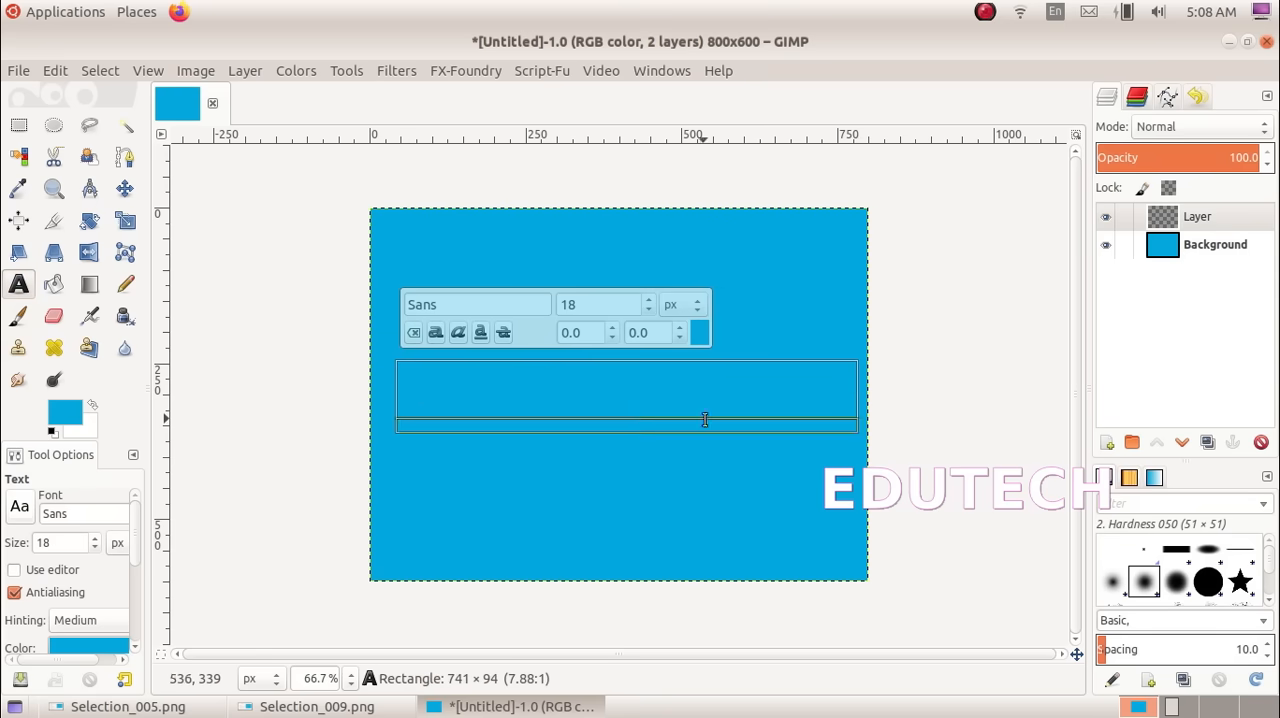
{"action": "left_click", "coordinate": [700, 333]}
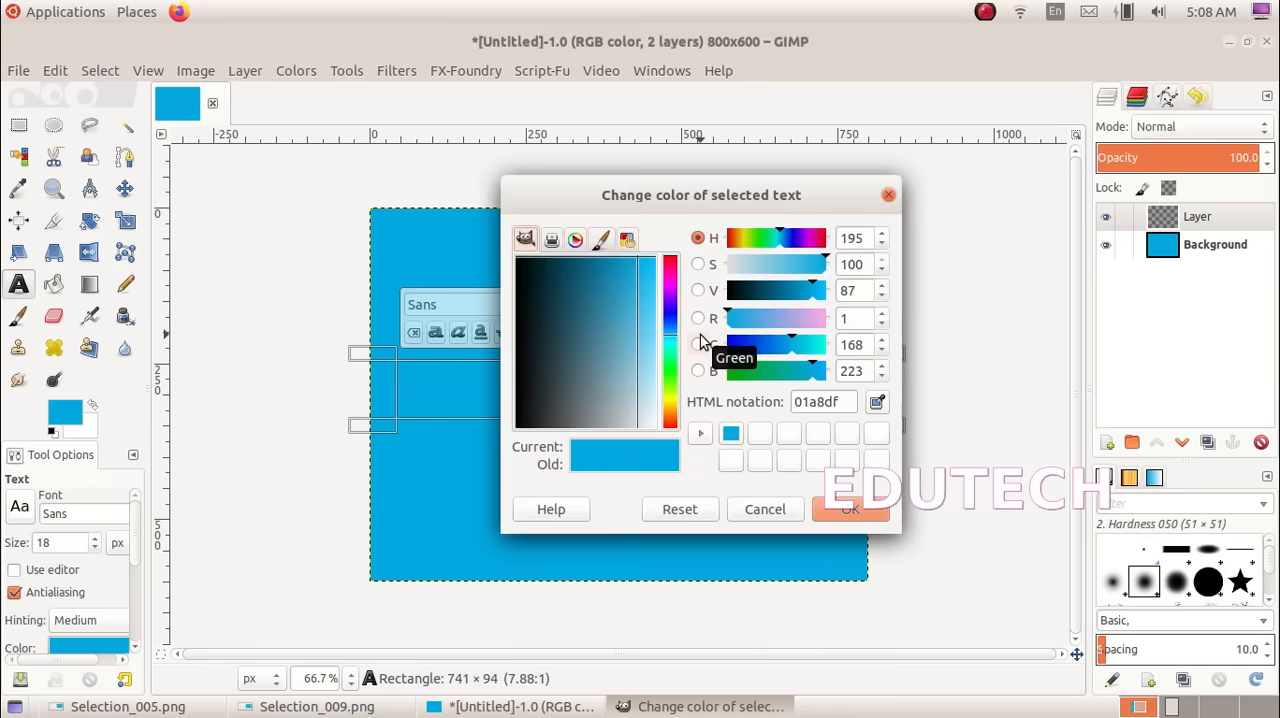
{"action": "left_click_drag", "start_coordinate": [642, 420], "coordinate": [656, 432]}
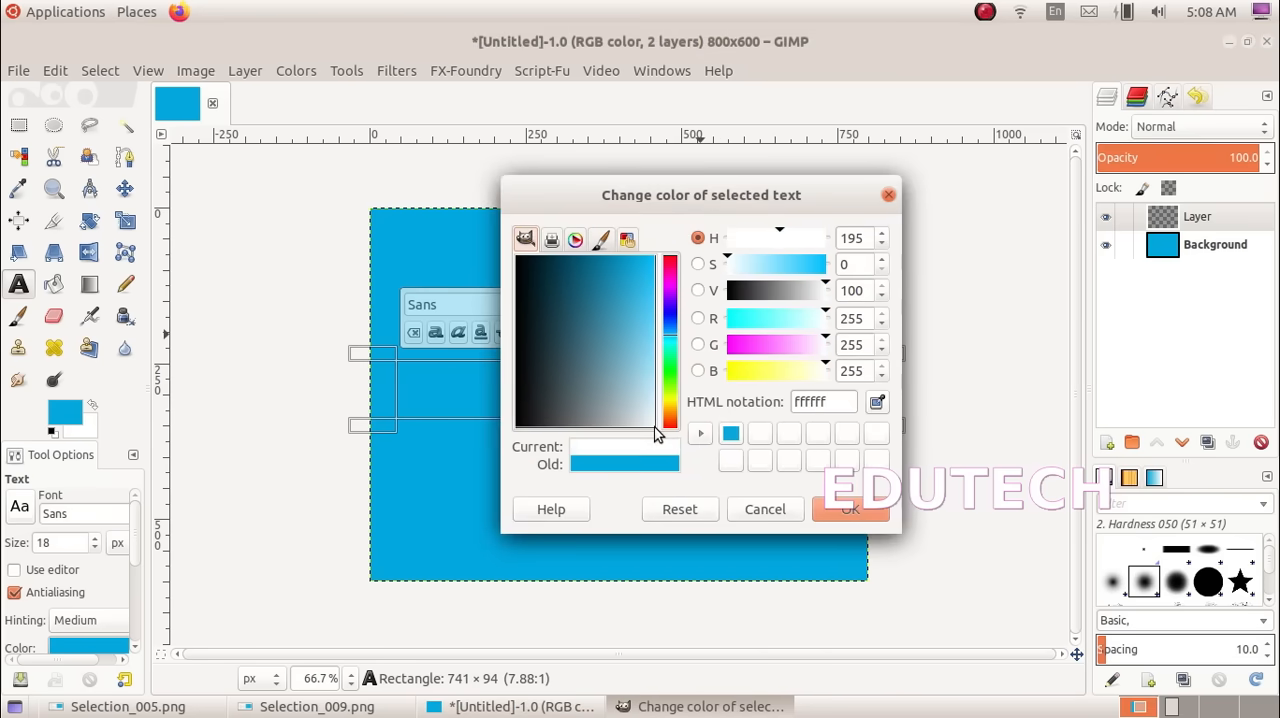
{"action": "left_click", "coordinate": [830, 511]}
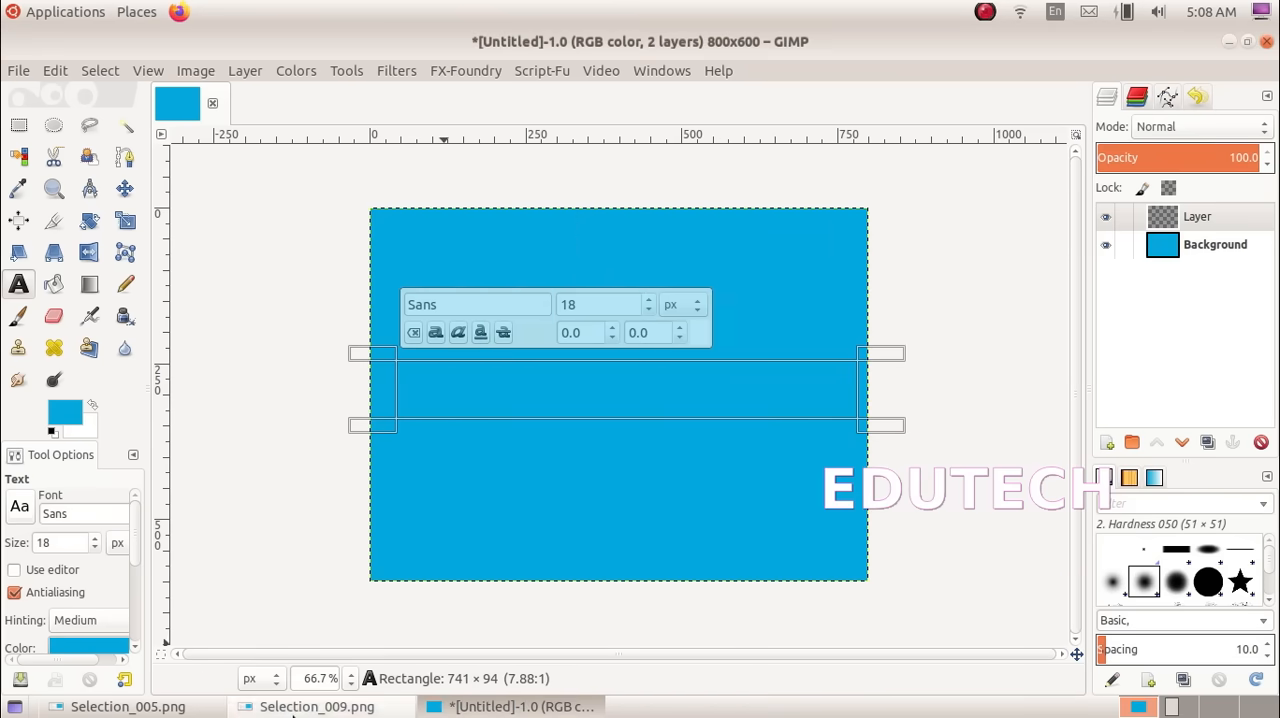
Compare with the text style in Selection_009.png and format the text box as bold italic Sans, size 33 px
{"action": "left_click", "coordinate": [312, 706]}
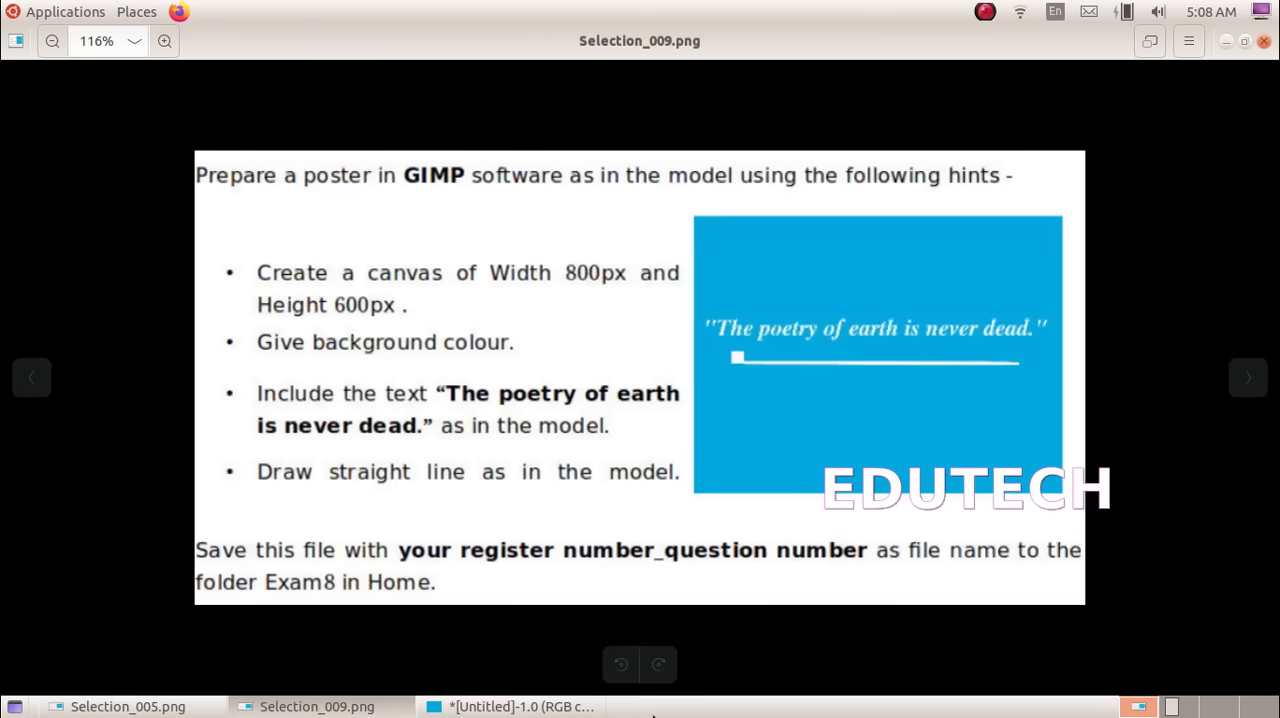
{"action": "left_click", "coordinate": [520, 706]}
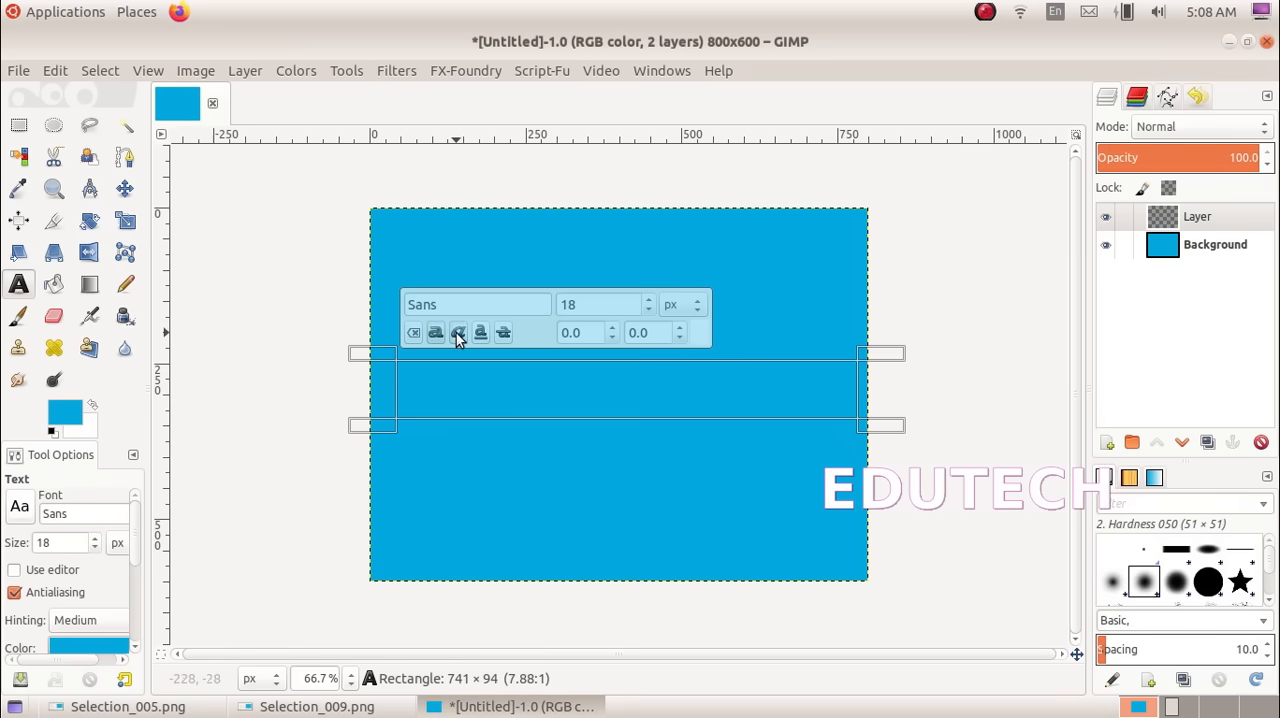
{"action": "left_click", "coordinate": [646, 297]}
{"action": "left_click", "coordinate": [646, 297]}
{"action": "left_click", "coordinate": [646, 297]}
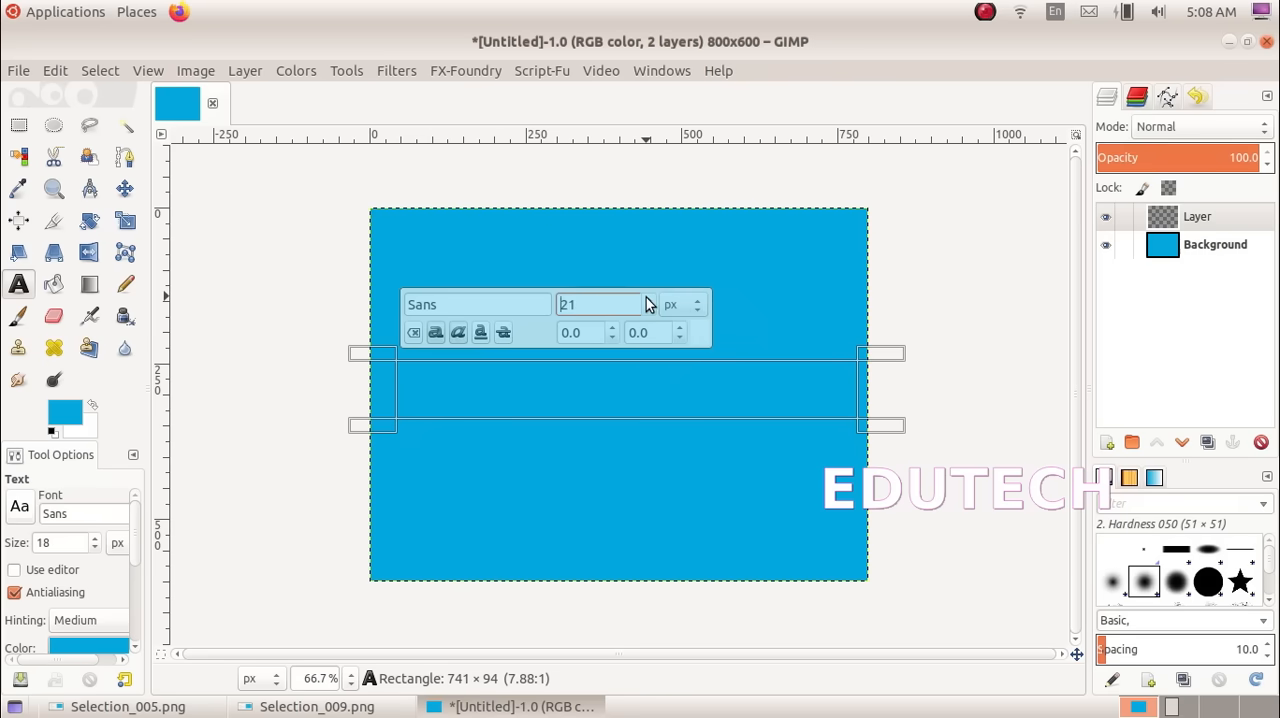
{"action": "left_click", "coordinate": [646, 297]}
{"action": "left_click", "coordinate": [646, 297]}
{"action": "left_click", "coordinate": [646, 297]}
{"action": "left_click", "coordinate": [646, 297]}
{"action": "left_click", "coordinate": [646, 297]}
{"action": "left_click", "coordinate": [646, 297]}
{"action": "left_click", "coordinate": [646, 297]}
{"action": "left_click", "coordinate": [646, 297]}
{"action": "left_click", "coordinate": [646, 297]}
{"action": "left_click", "coordinate": [646, 297]}
{"action": "left_click", "coordinate": [646, 297]}
Enter the quotation "The poetry of earth is never dead." in the text box, with its quotation marks, checking the wording in Selection_009.png
{"action": "left_click", "coordinate": [418, 385]}
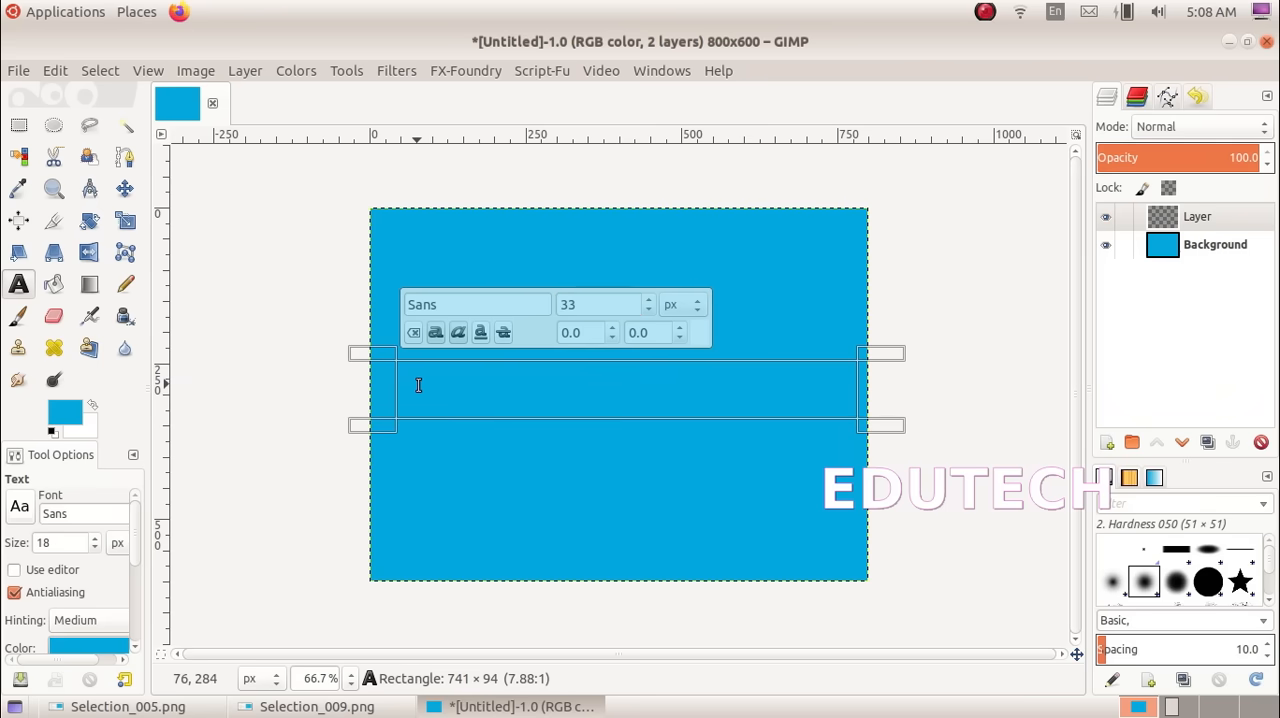
{"action": "type", "text": "\""}
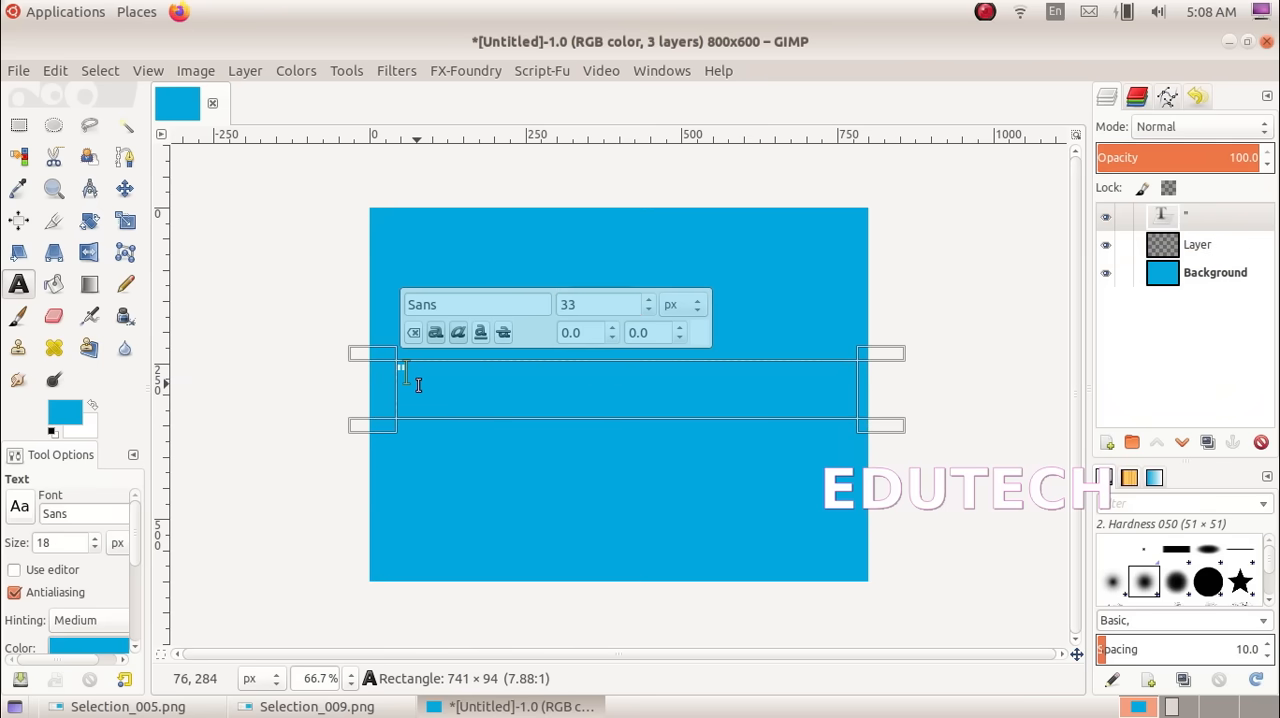
{"action": "type", "text": "The poetry"}
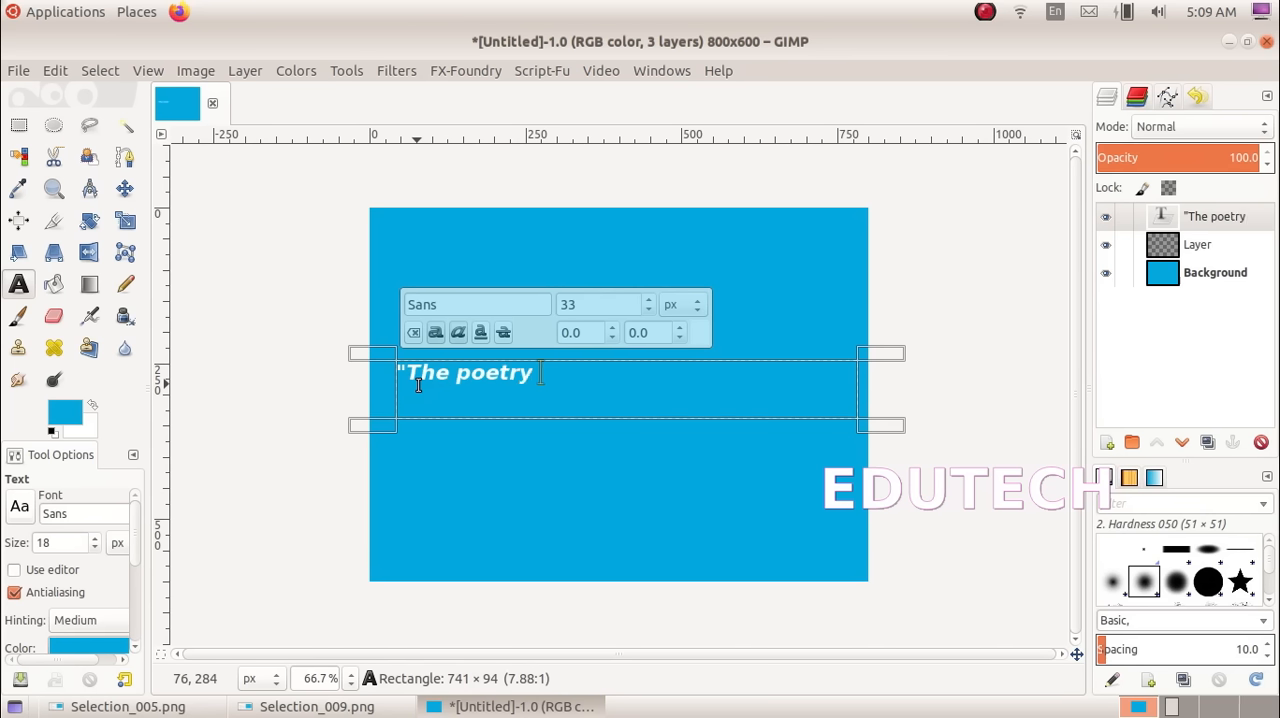
{"action": "left_click", "coordinate": [365, 710]}
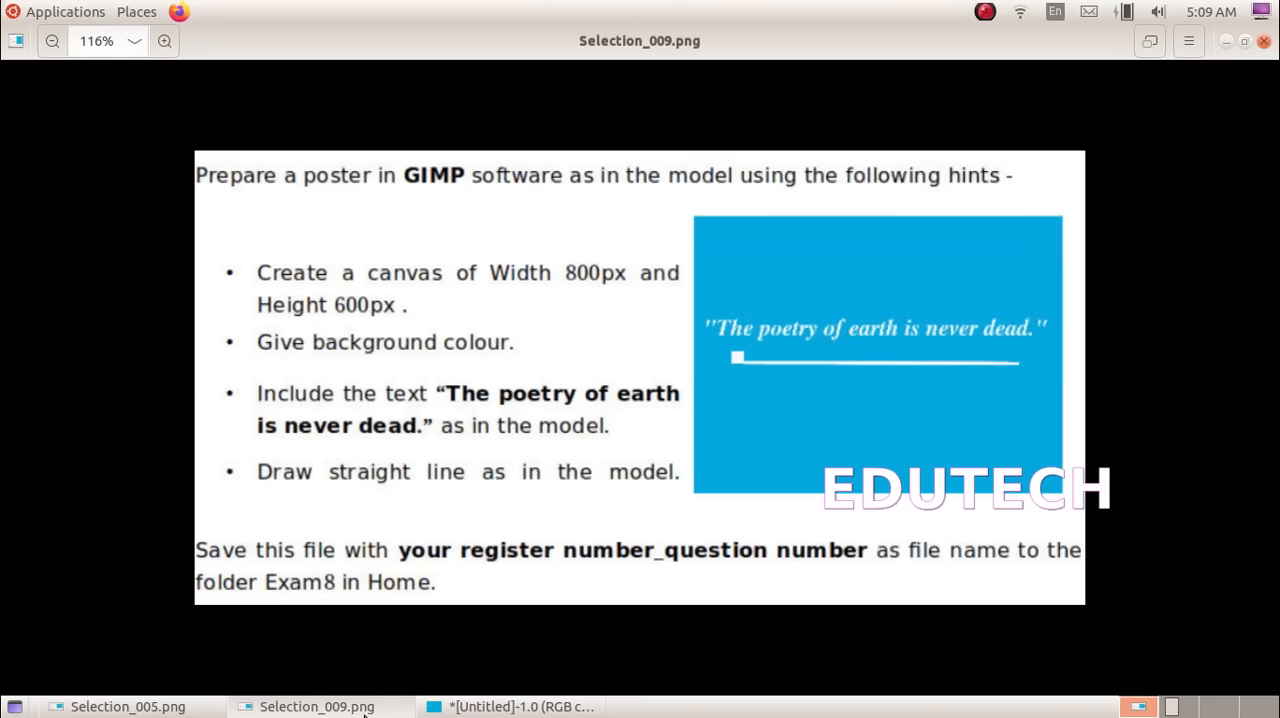
{"action": "left_click", "coordinate": [580, 708]}
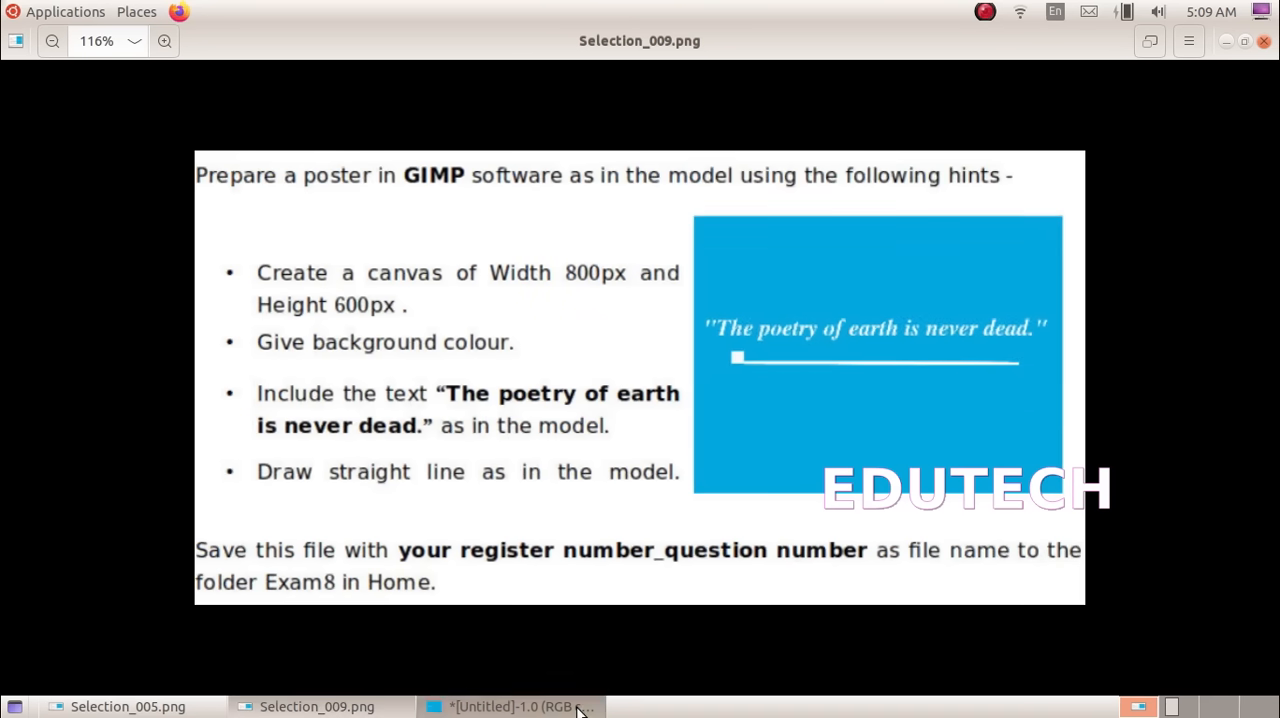
{"action": "type", "text": "o"}
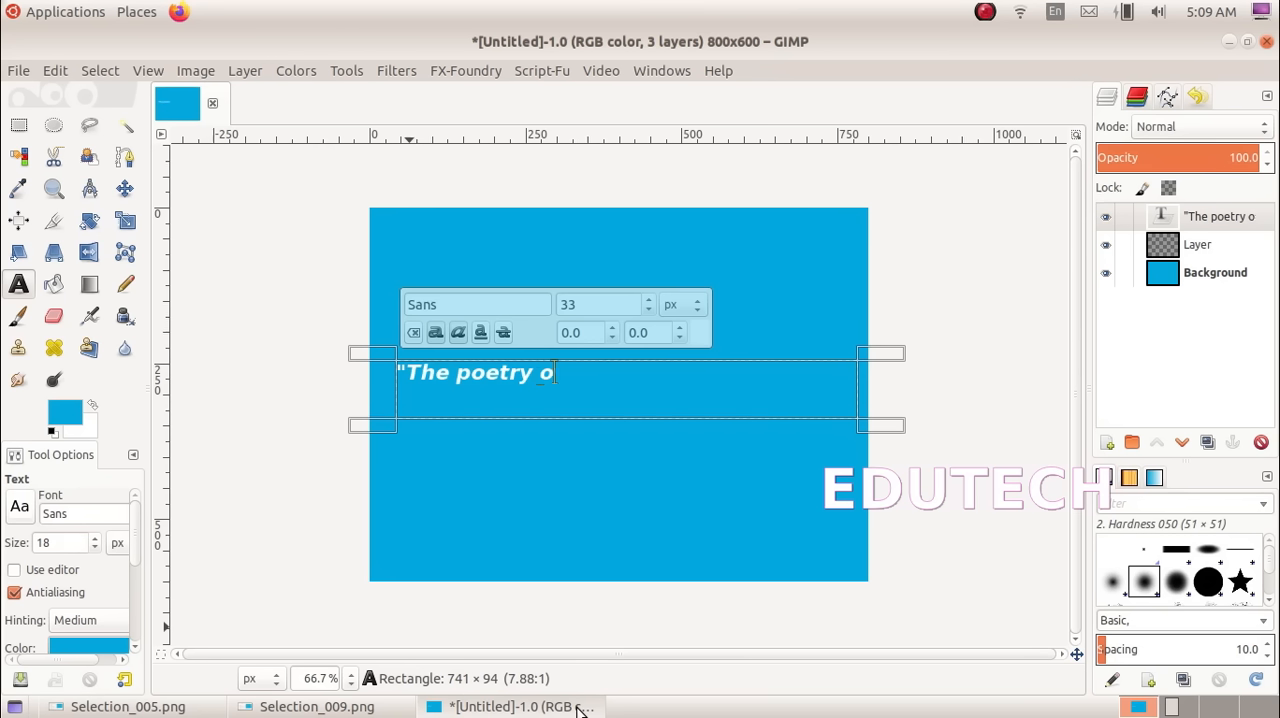
{"action": "type", "text": "f eart"}
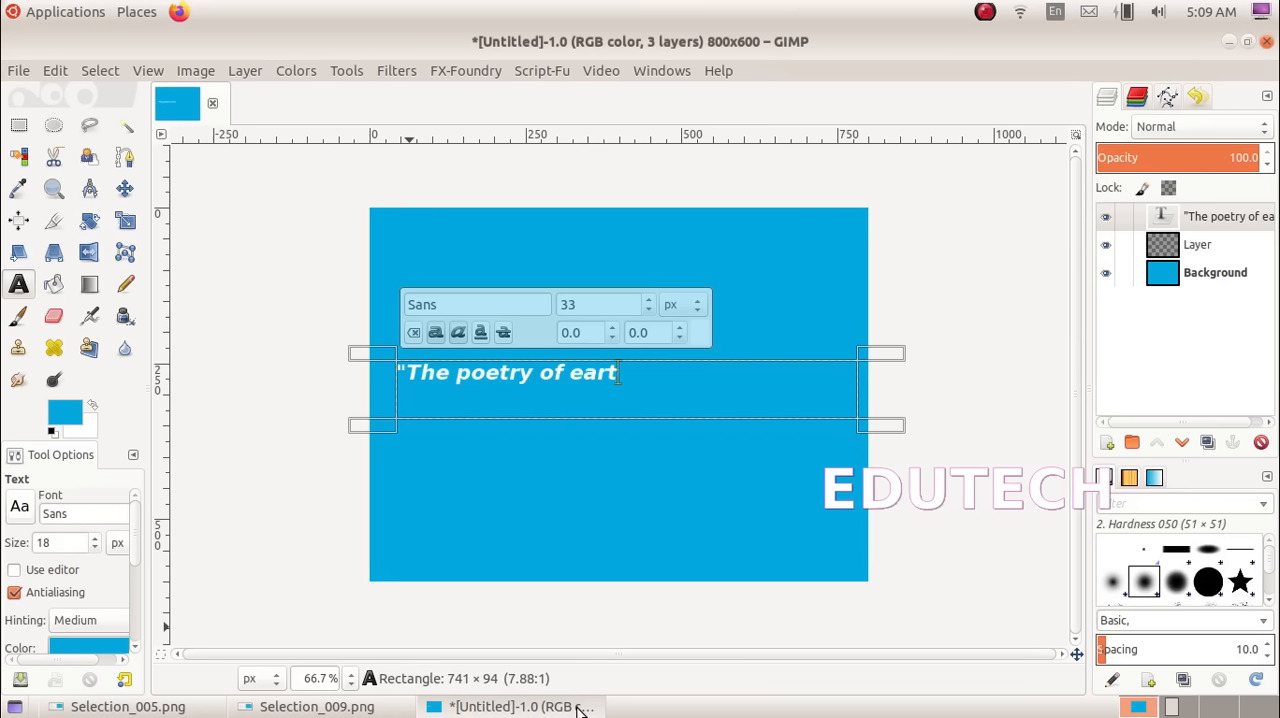
{"action": "type", "text": "h is never"}
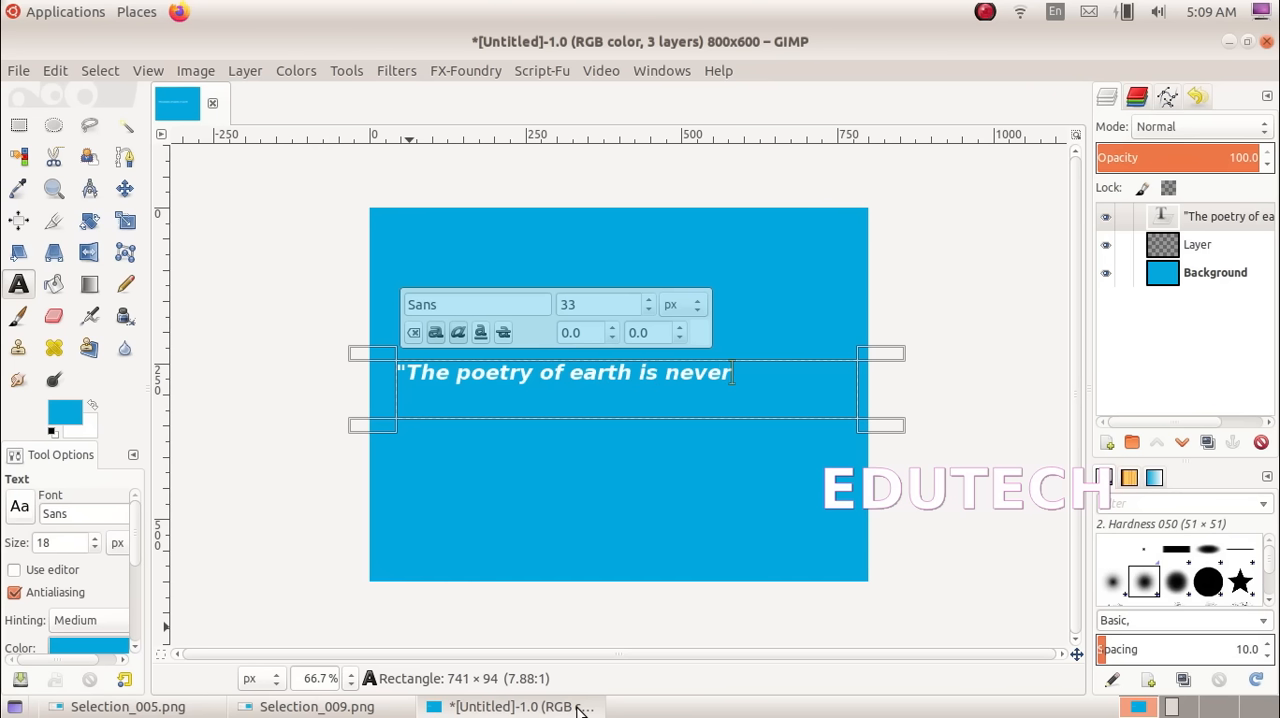
{"action": "type", "text": " dead"}
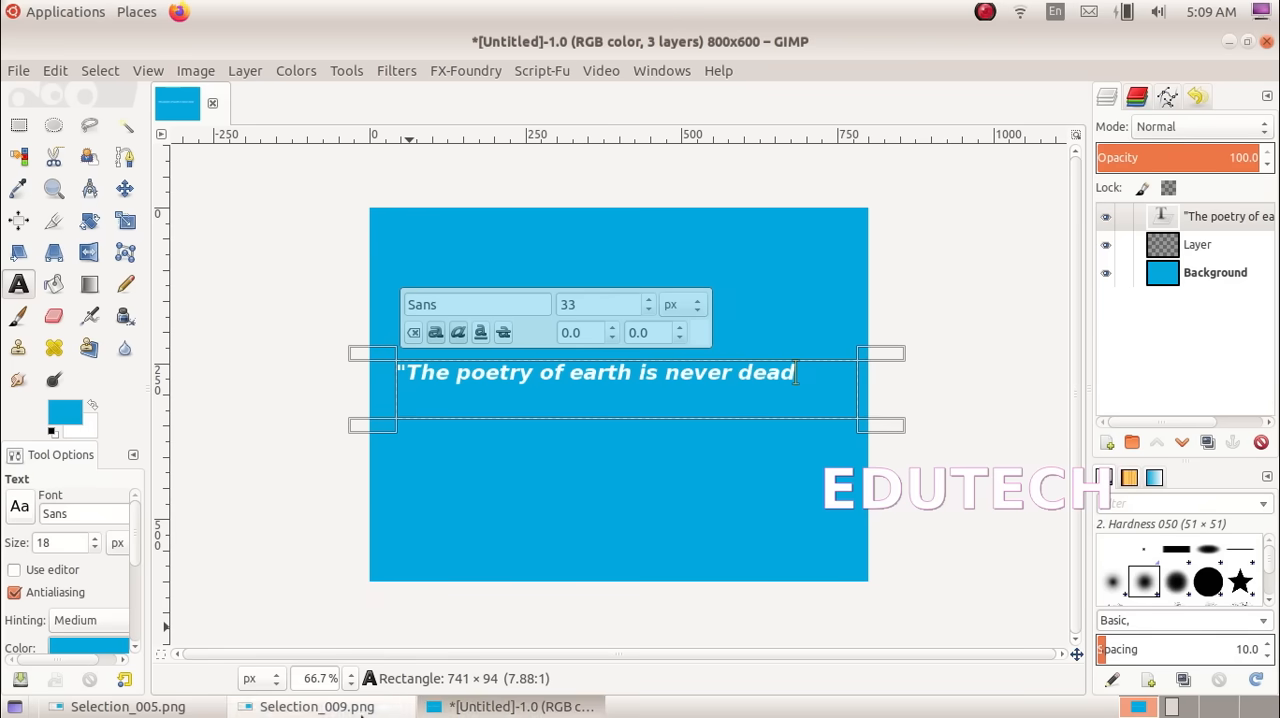
{"action": "left_click", "coordinate": [310, 706]}
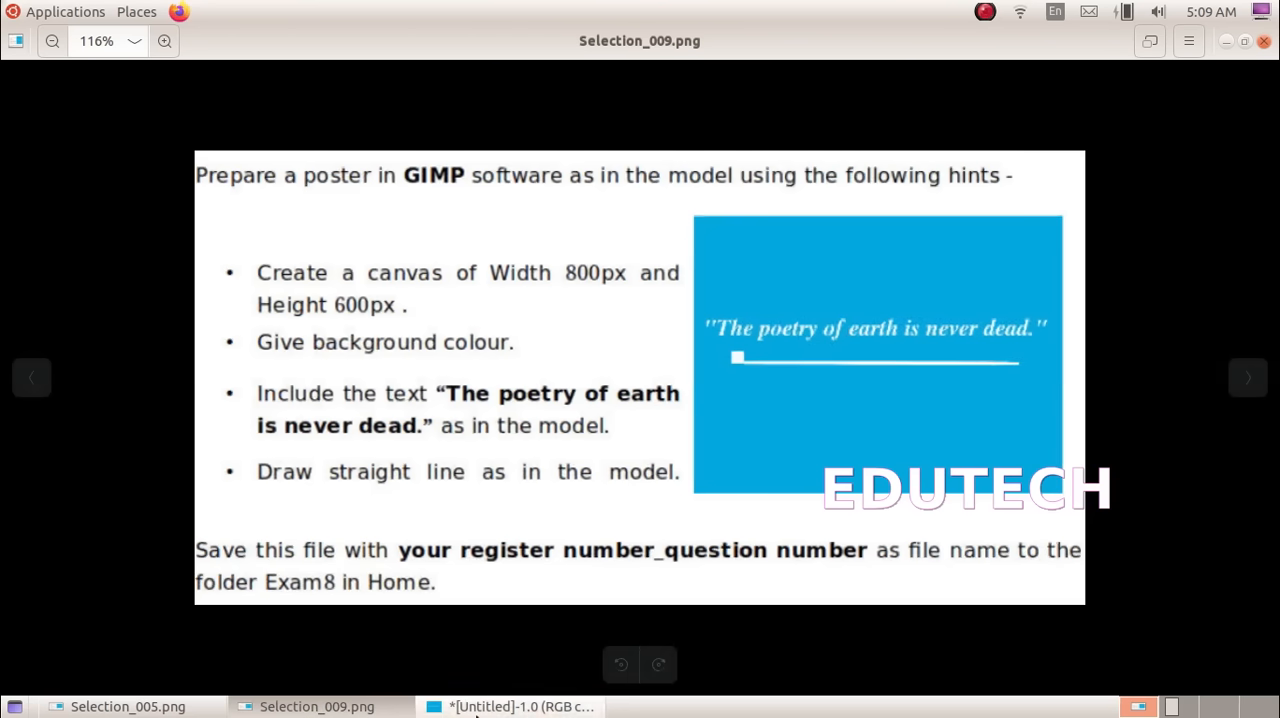
{"action": "left_click", "coordinate": [515, 706]}
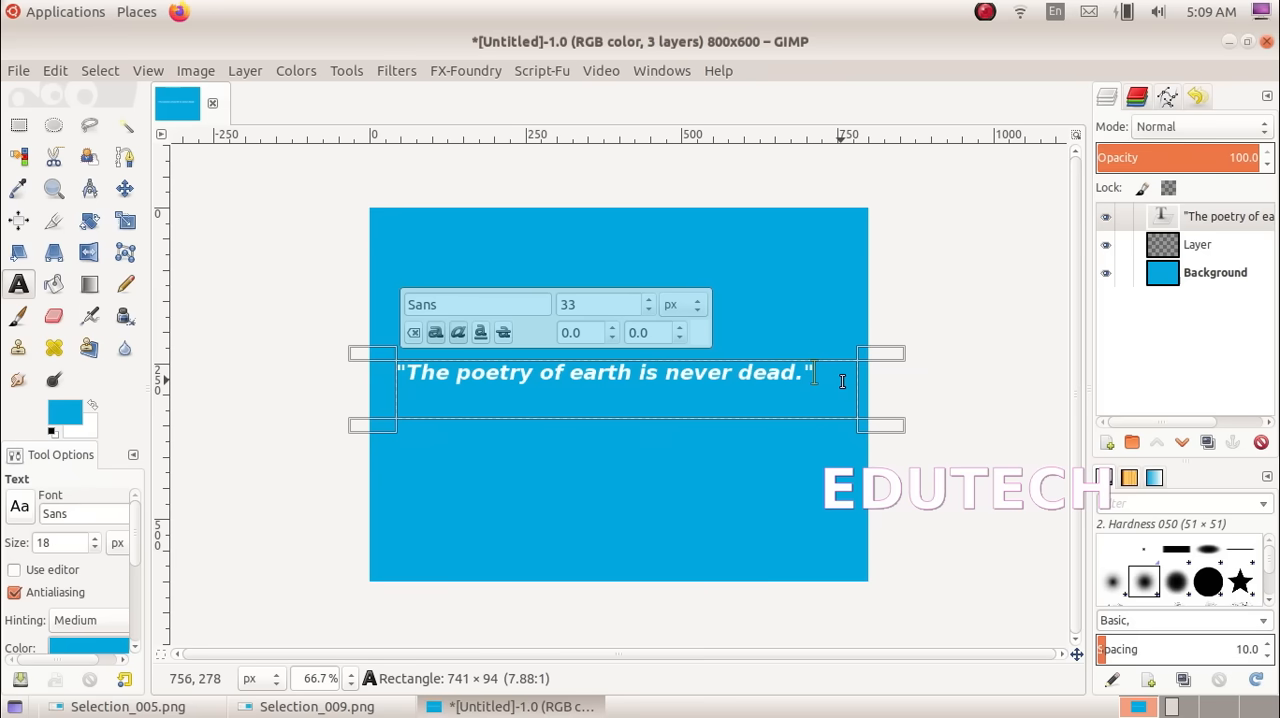
Set the whole quotation's size to 35 px and move the text layer slightly up and to the left
{"action": "left_click", "coordinate": [811, 370]}
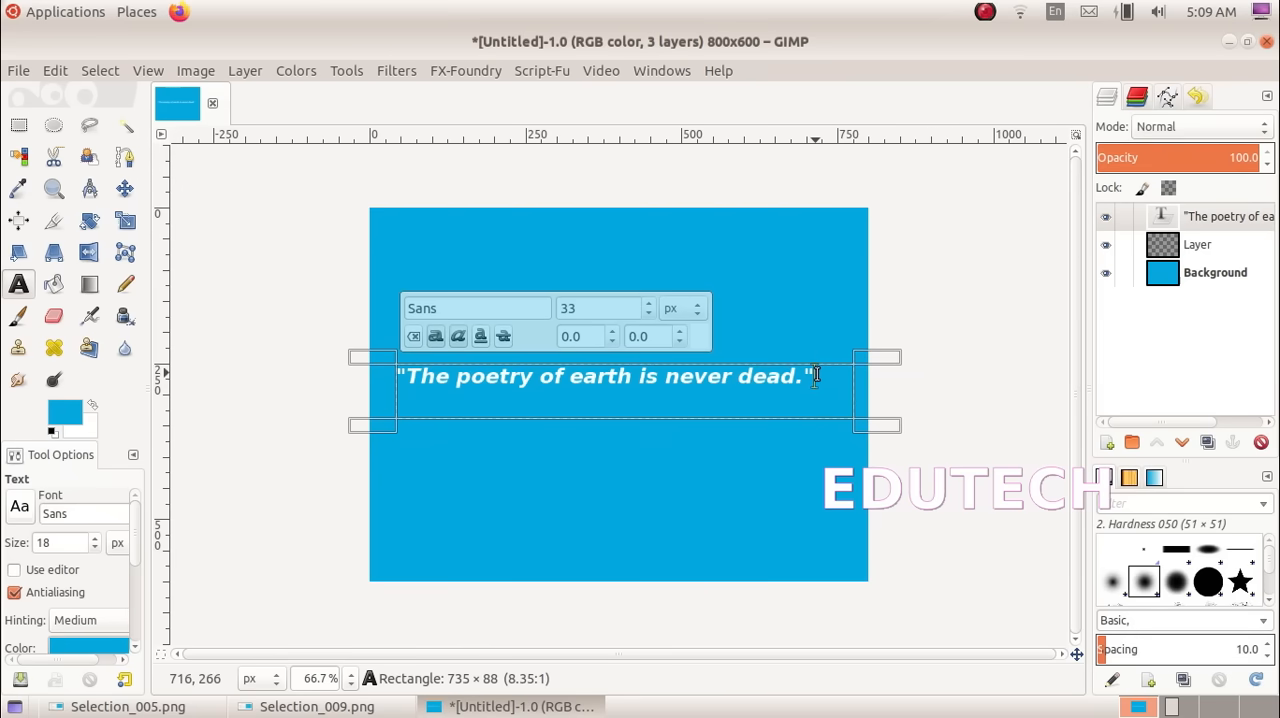
{"action": "left_click_drag", "start_coordinate": [816, 374], "coordinate": [396, 386]}
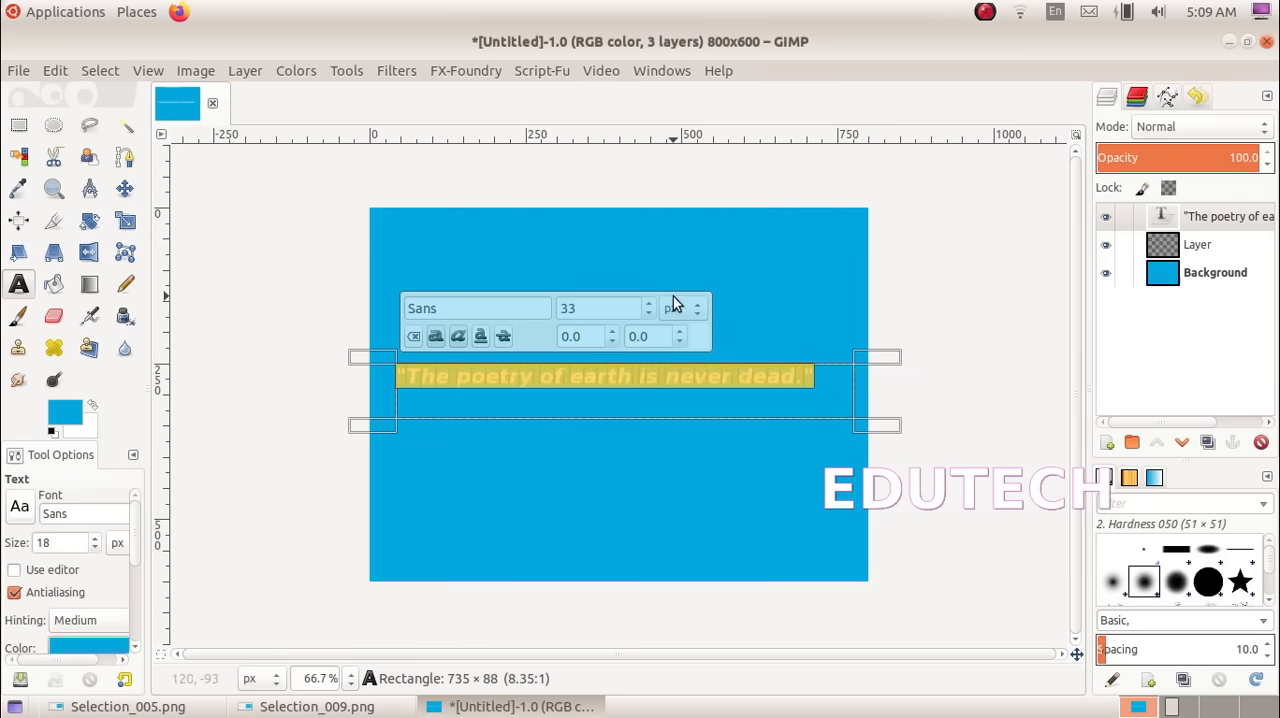
{"action": "left_click", "coordinate": [647, 302]}
{"action": "left_click", "coordinate": [647, 302]}
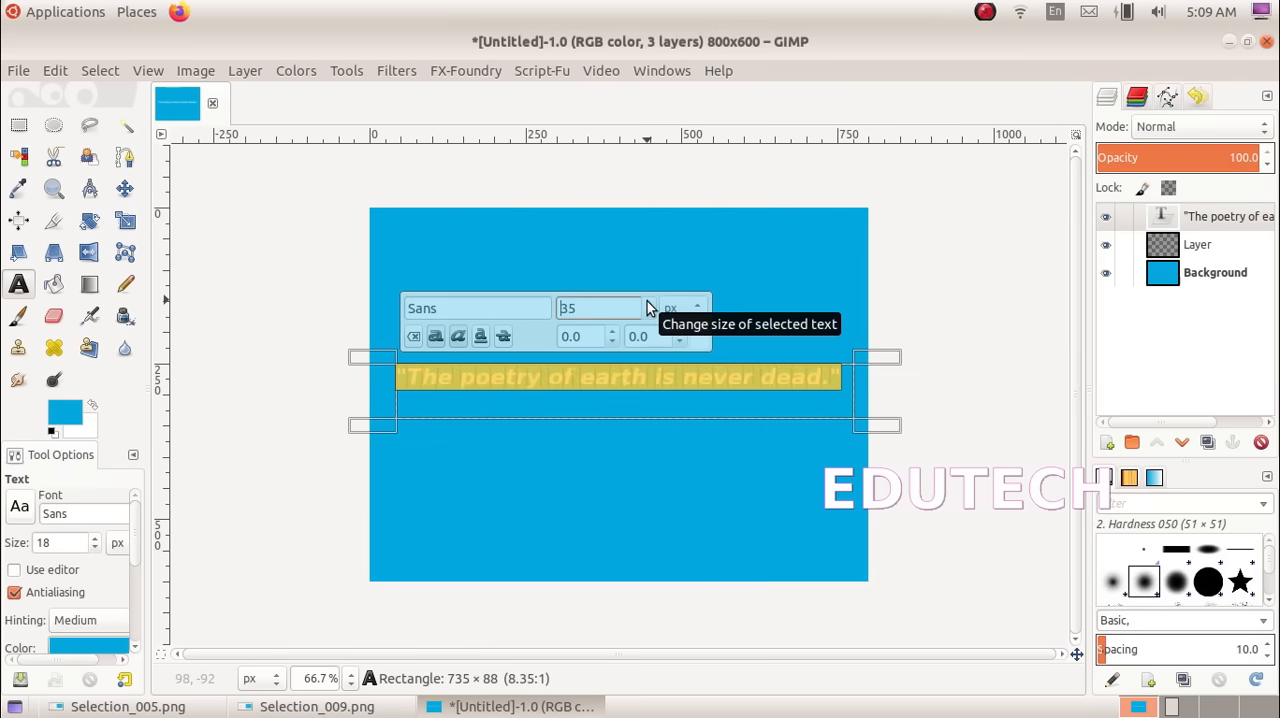
{"action": "left_click", "coordinate": [648, 303]}
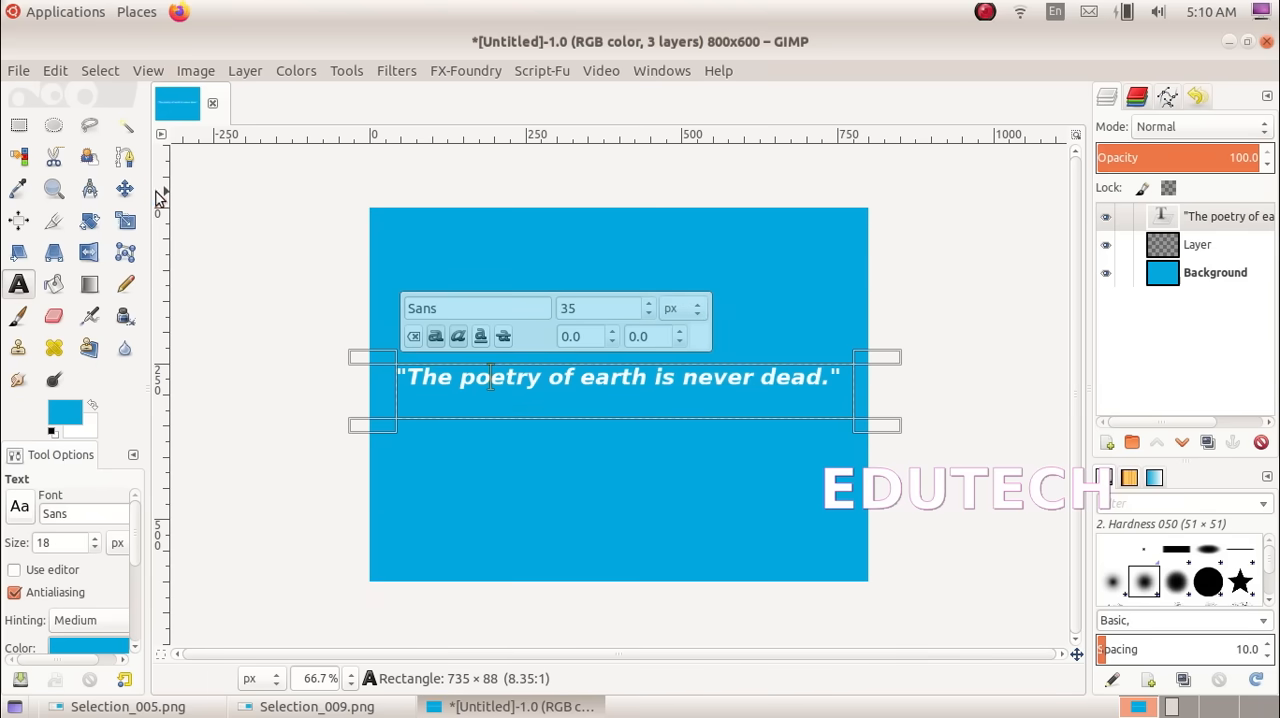
{"action": "left_click", "coordinate": [124, 188]}
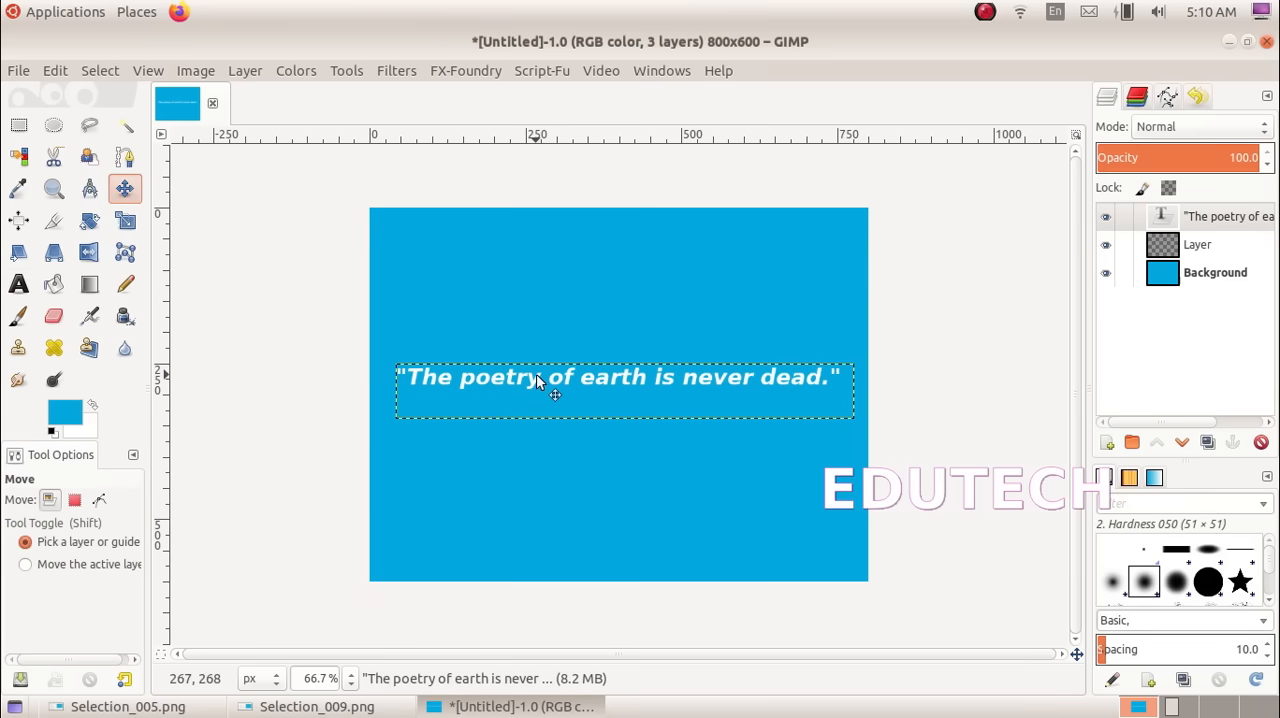
{"action": "mouse_move", "coordinate": [536, 375]}
{"action": "left_mouse_down"}
{"action": "mouse_move", "coordinate": [531, 358]}
{"action": "mouse_move", "coordinate": [530, 375]}
{"action": "left_mouse_up"}
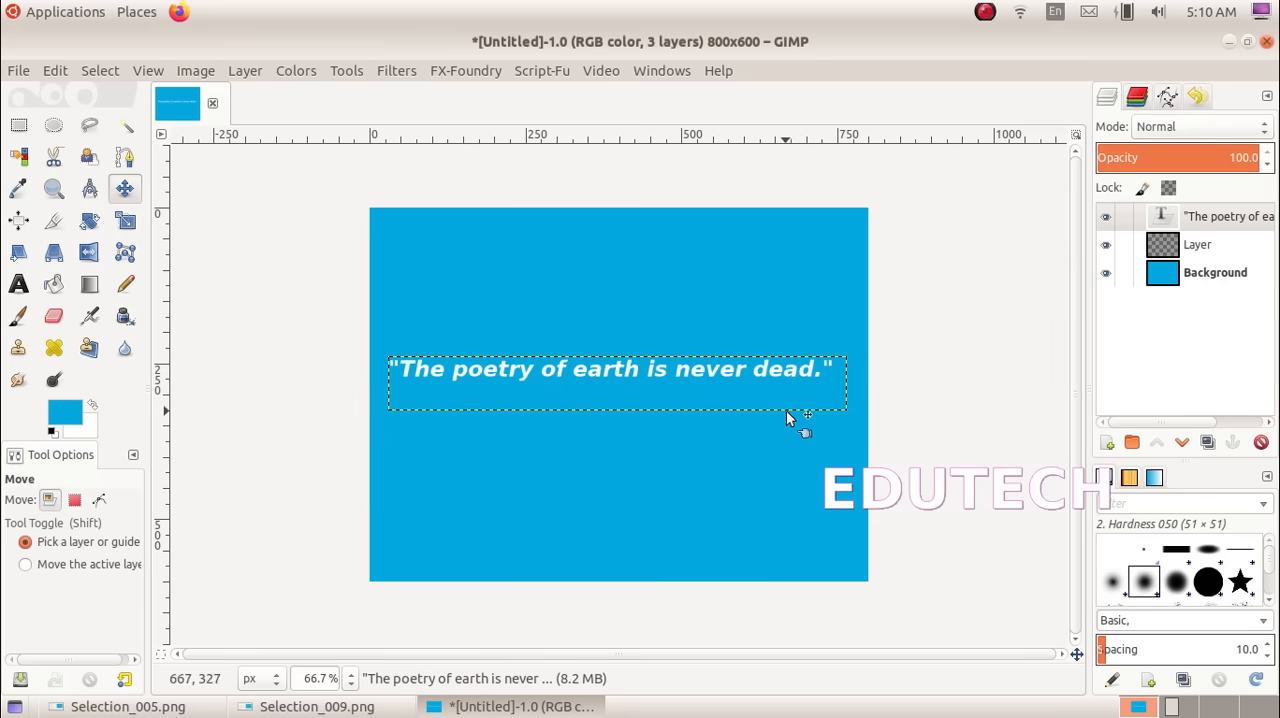
Make the Background layer active and set the Pencil tool's brush size to 5
{"action": "left_click", "coordinate": [1204, 276]}
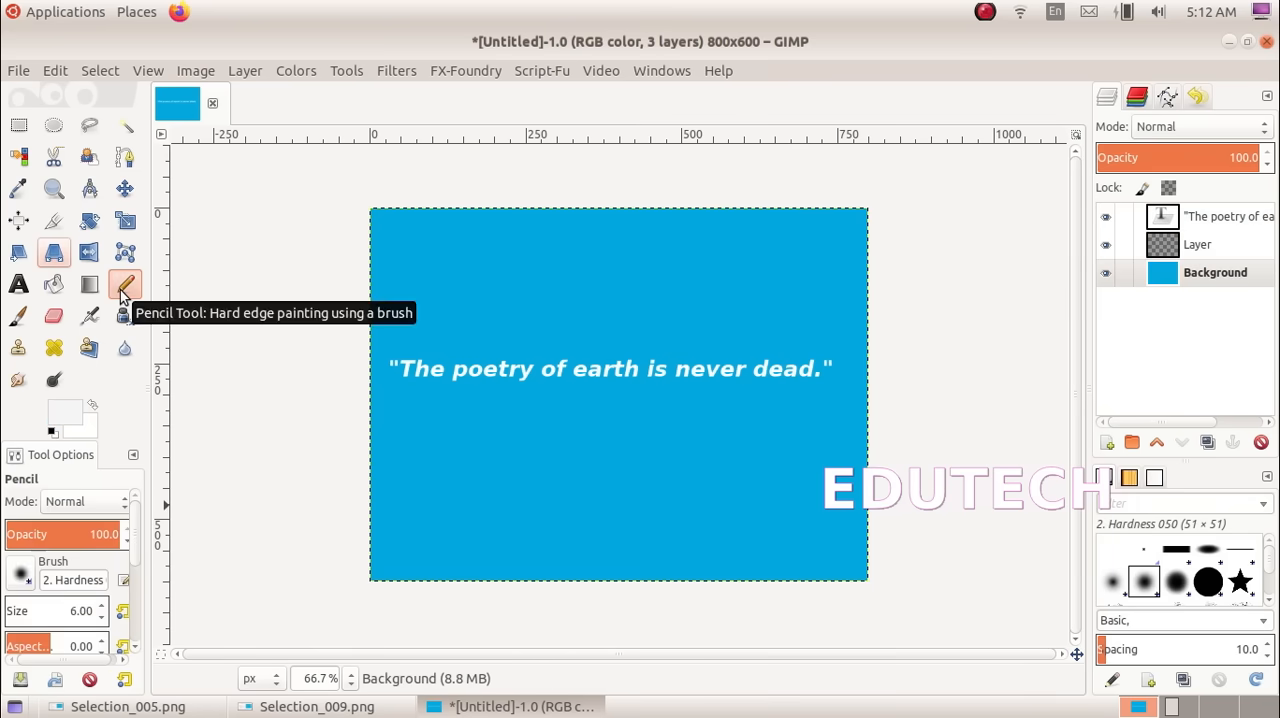
{"action": "left_click", "coordinate": [72, 612]}
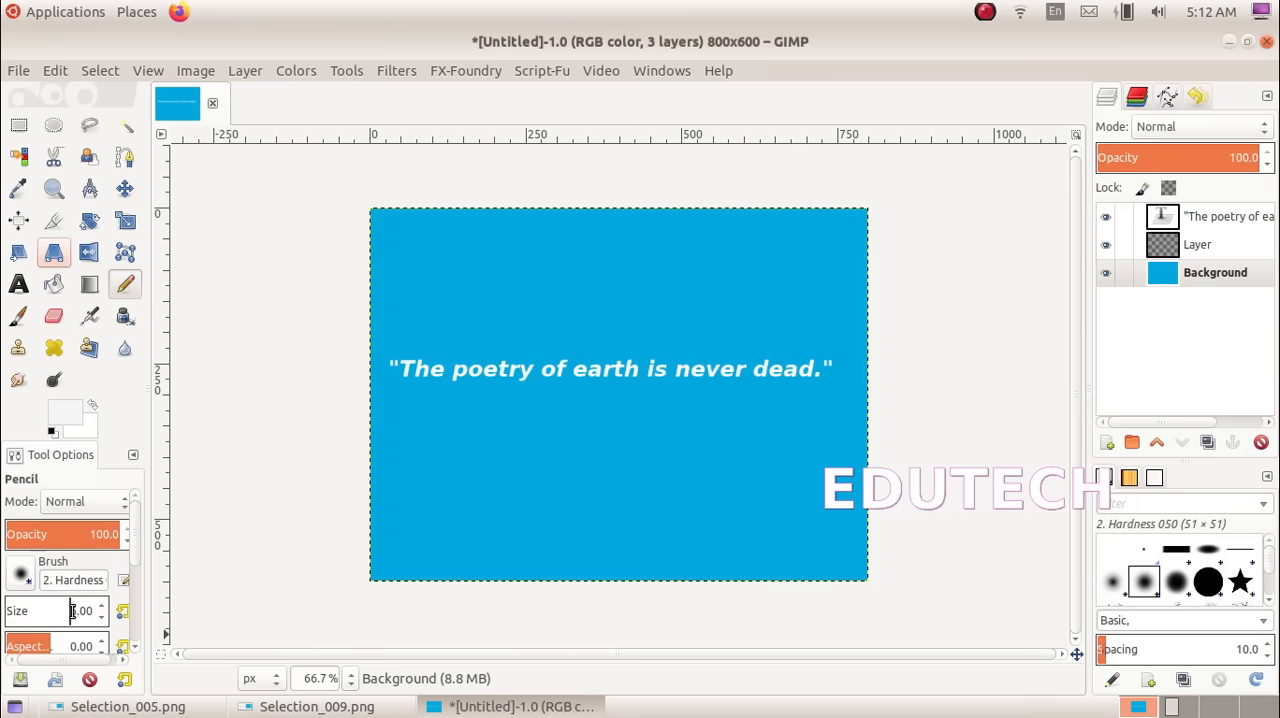
{"action": "key", "text": "Delete"}
{"action": "key", "text": "Delete"}
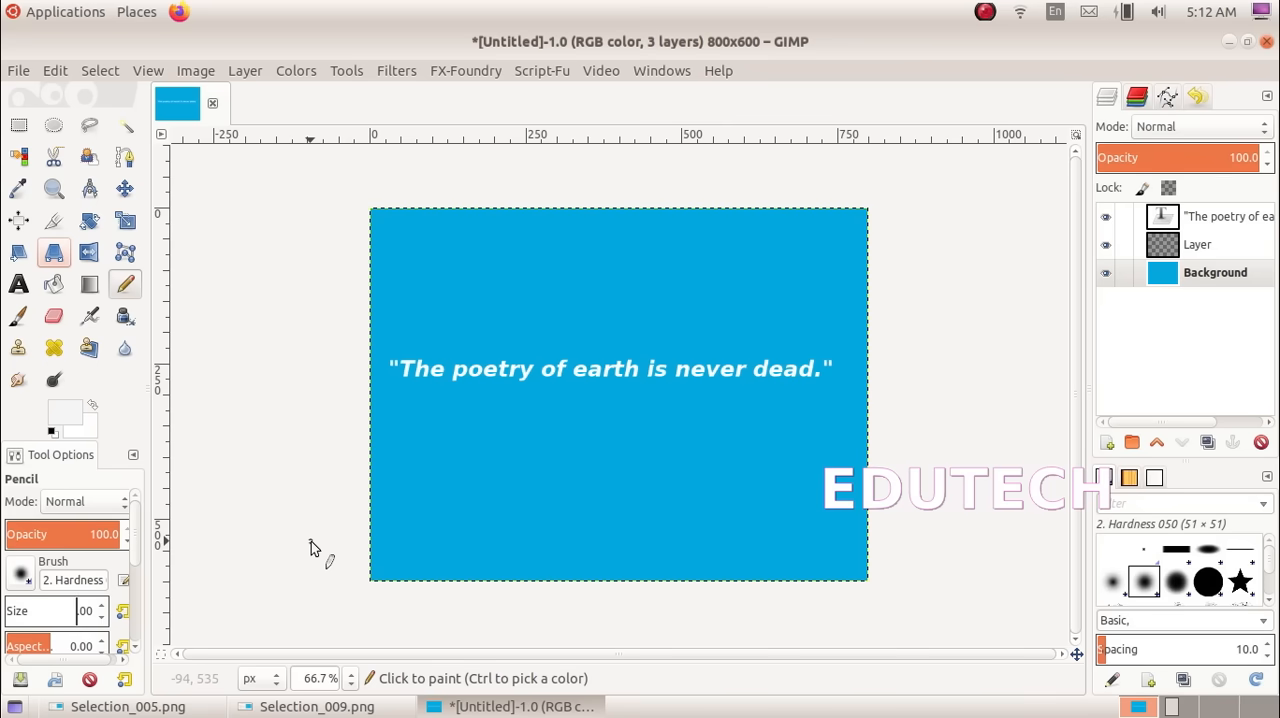
{"action": "type", "text": "5."}
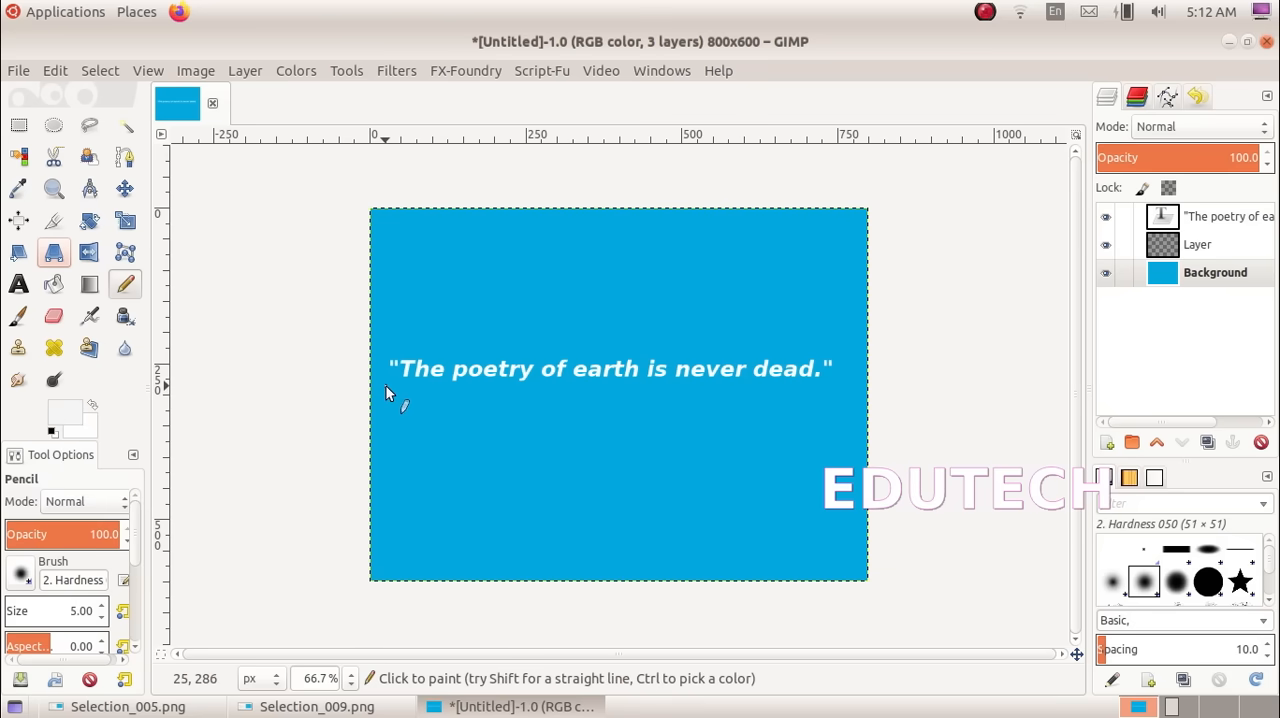
Draw a straight horizontal white line just below the quotation, spanning its full width, and compare it with the model in Selection_009.png
{"action": "key", "text": "ctrl"}
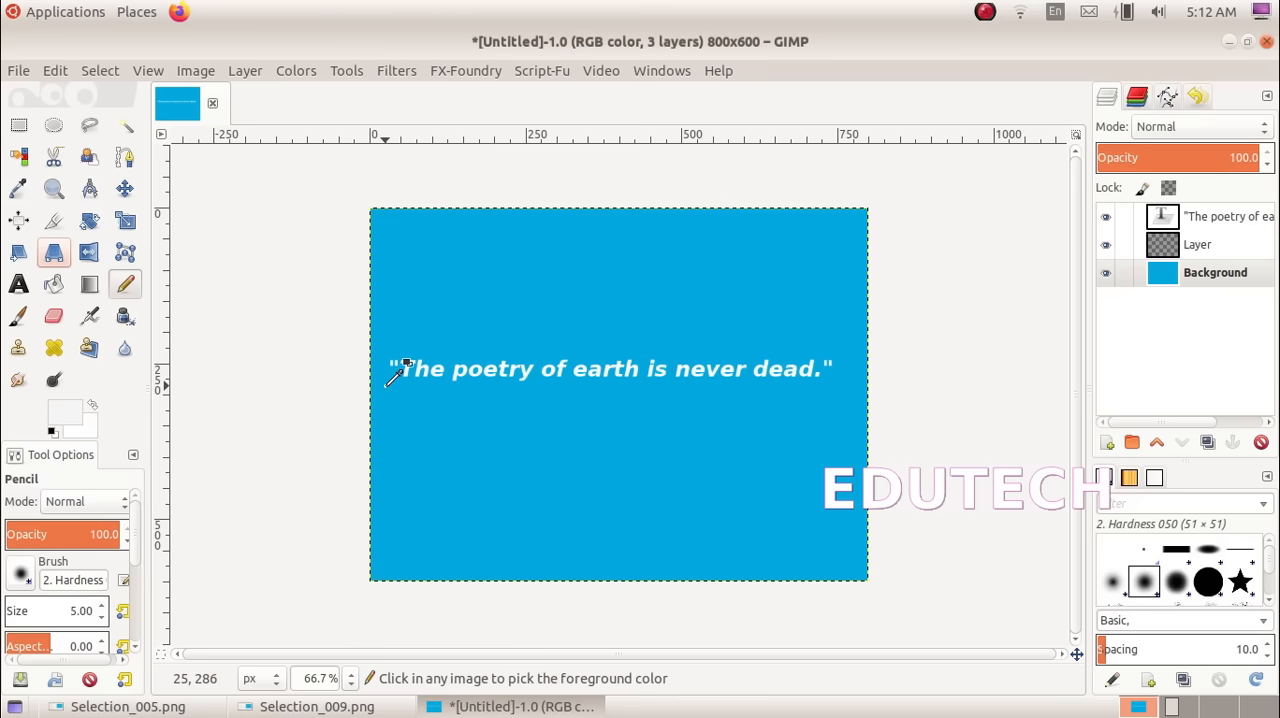
{"action": "key", "text": "ctrl+shift"}
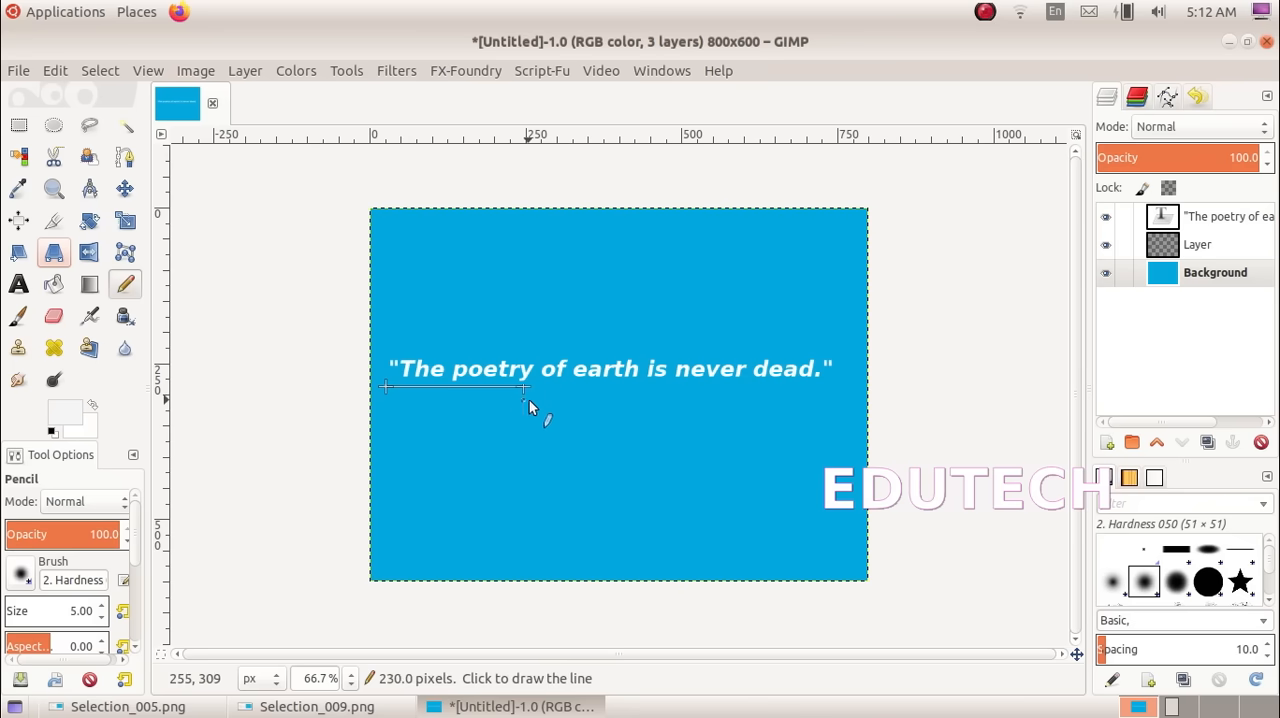
{"action": "left_click", "coordinate": [839, 387], "text": "ctrl+shift"}
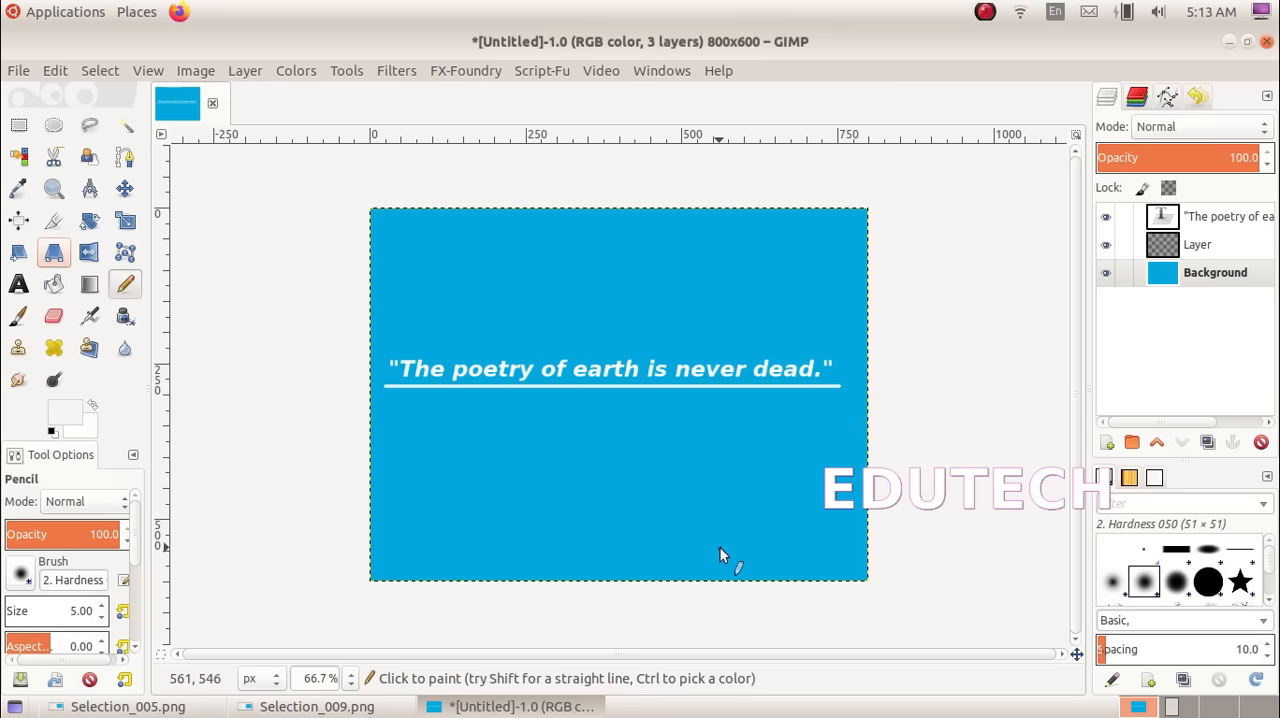
{"action": "left_click", "coordinate": [300, 706]}
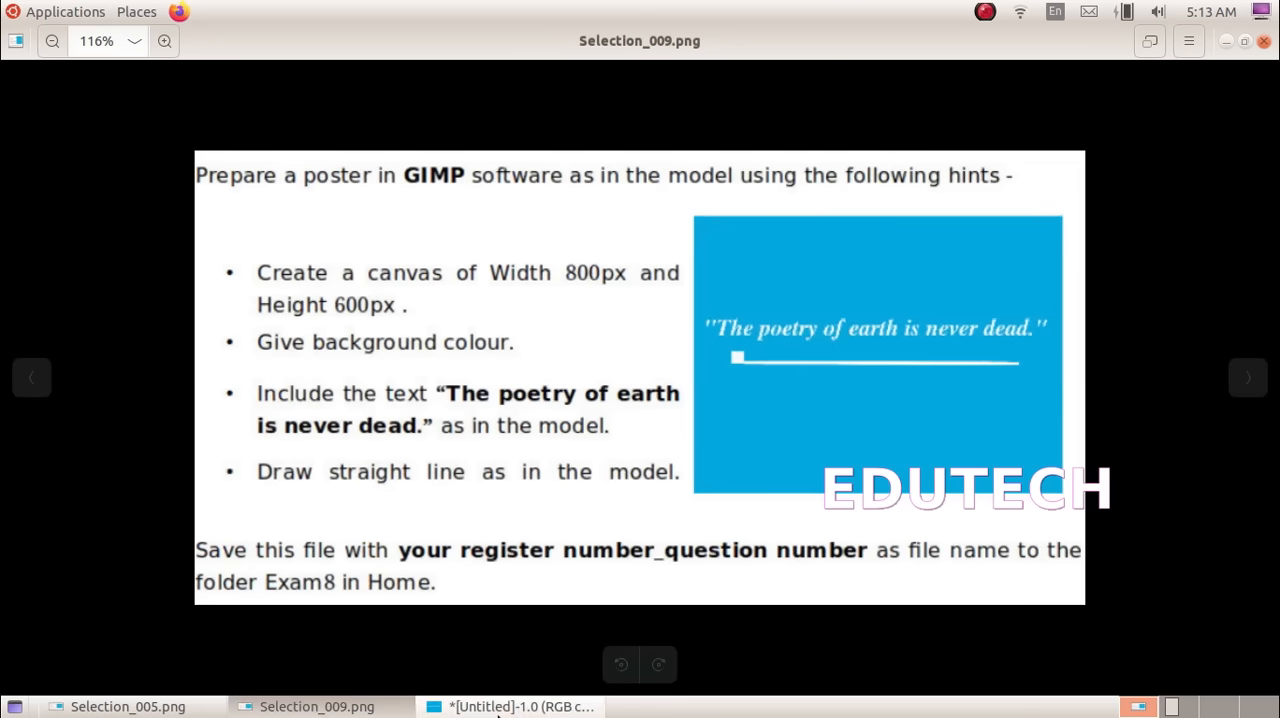
{"action": "left_click", "coordinate": [540, 706]}
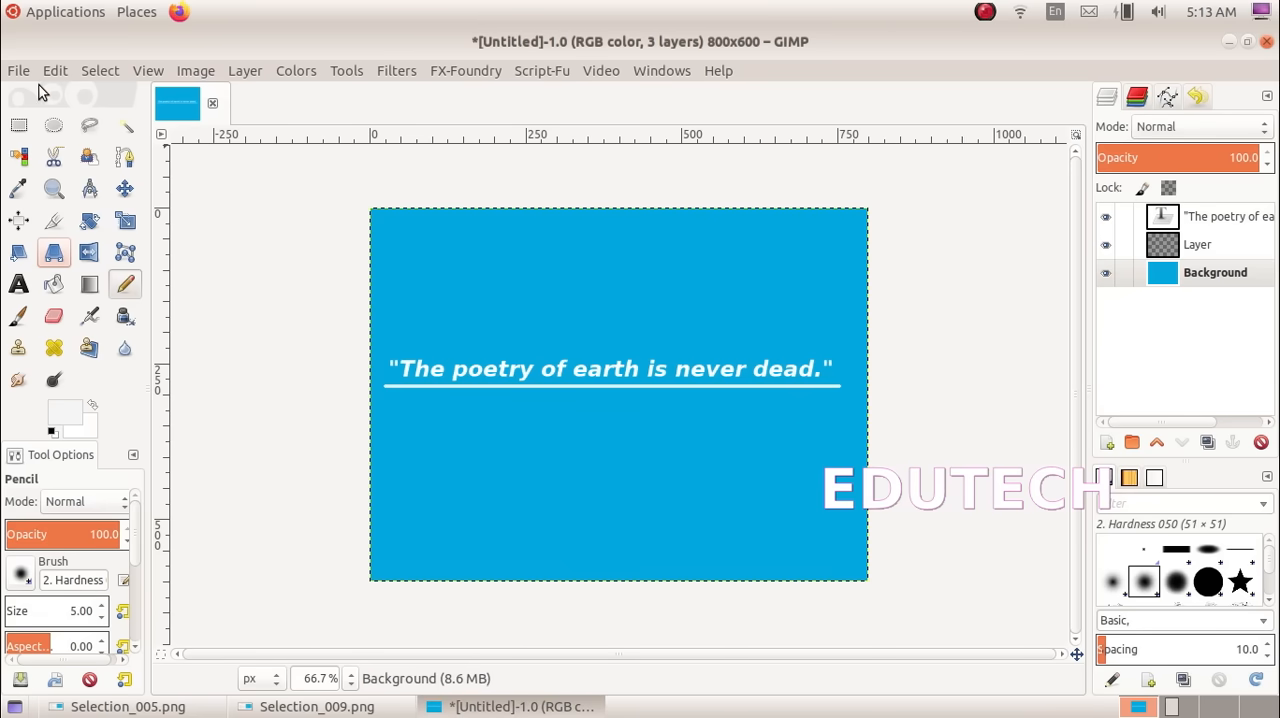
Start saving the image under a new name, with the Exam8 folder in the annualitexam2023 home folder as the destination
{"action": "left_click", "coordinate": [18, 71]}
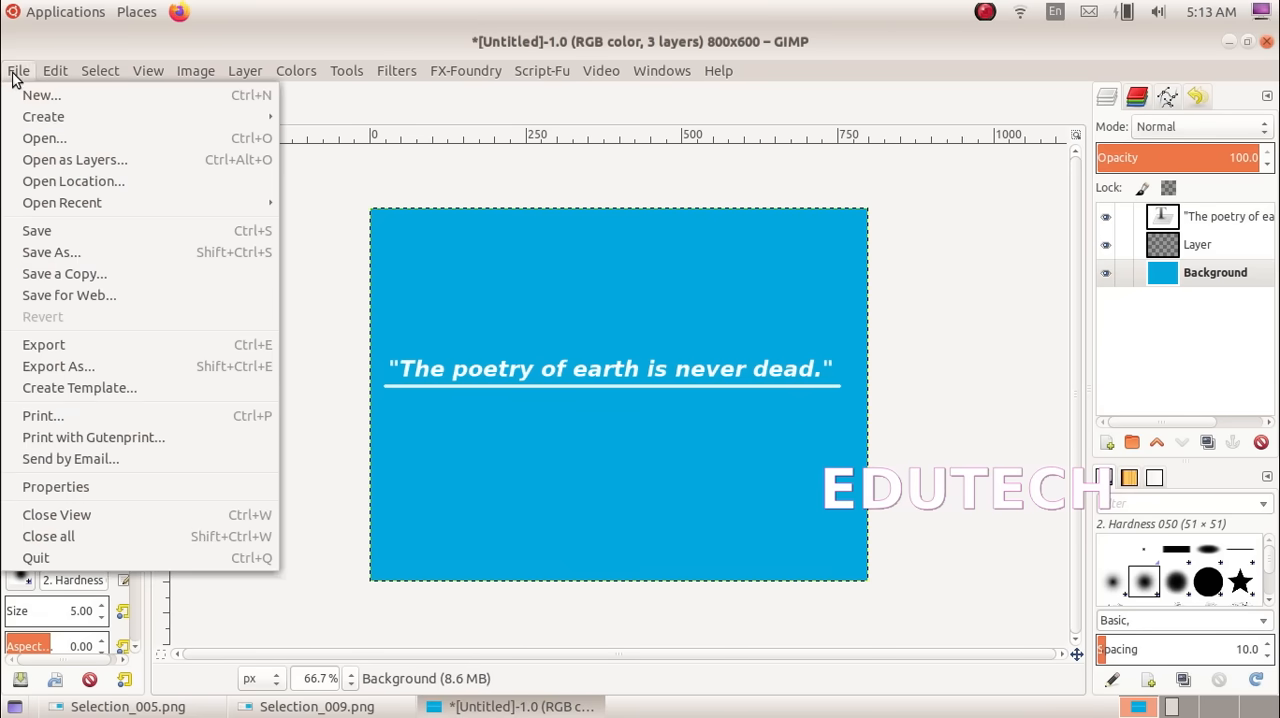
{"action": "left_click", "coordinate": [60, 253]}
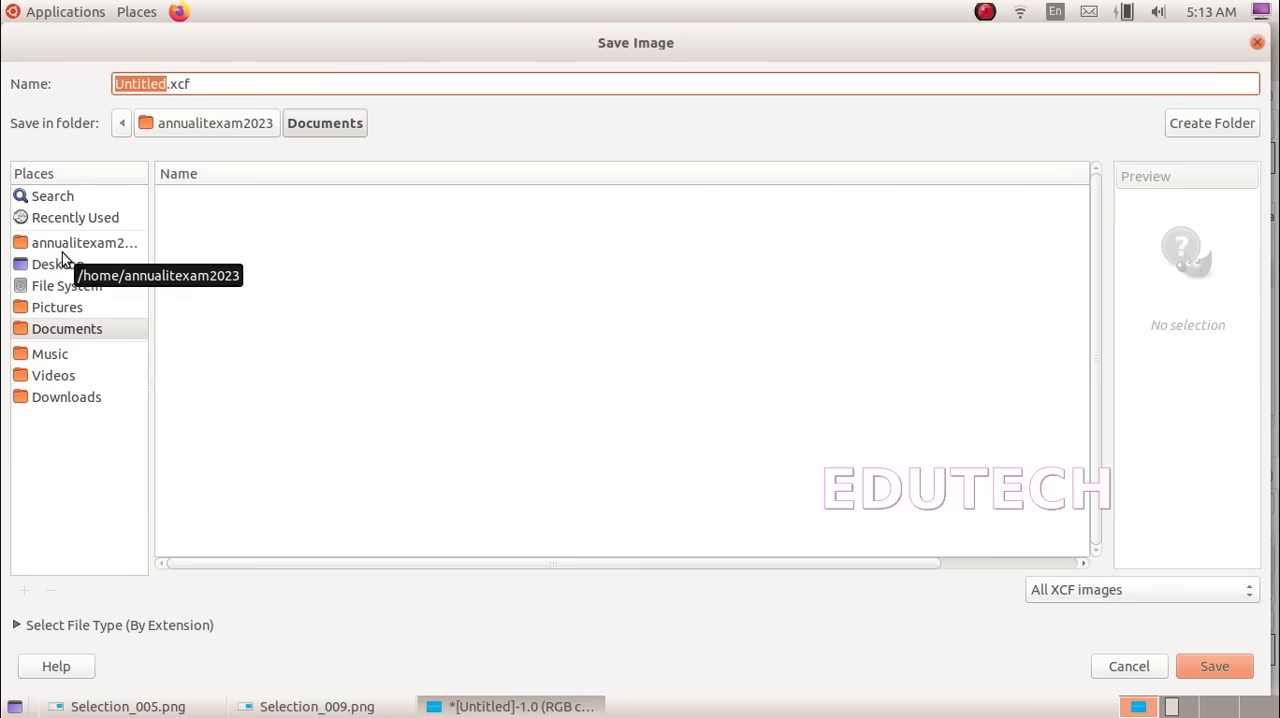
{"action": "left_click", "coordinate": [62, 250]}
{"action": "left_click", "coordinate": [210, 264]}
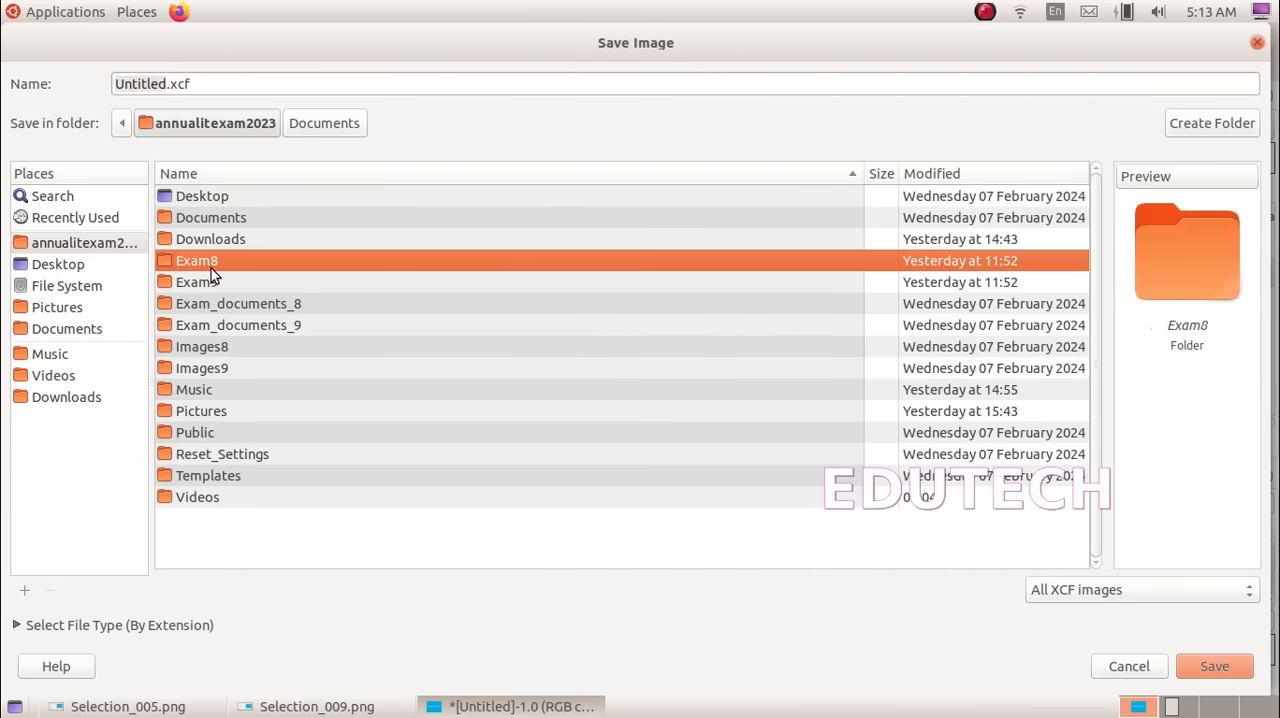
{"action": "double_click", "coordinate": [211, 268]}
Name the file 8D12_4.xcf and save the poster
{"action": "left_click", "coordinate": [165, 84]}
{"action": "left_click_drag", "start_coordinate": [165, 84], "coordinate": [87, 77]}
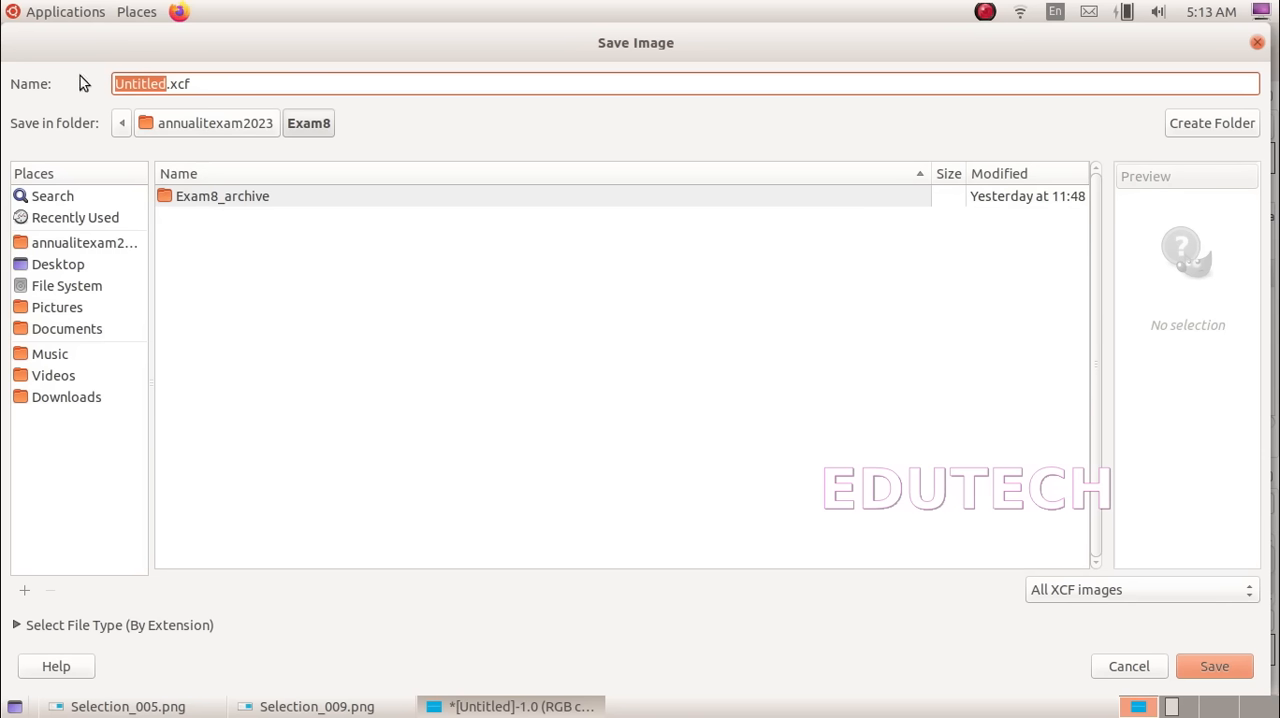
{"action": "type", "text": "8"}
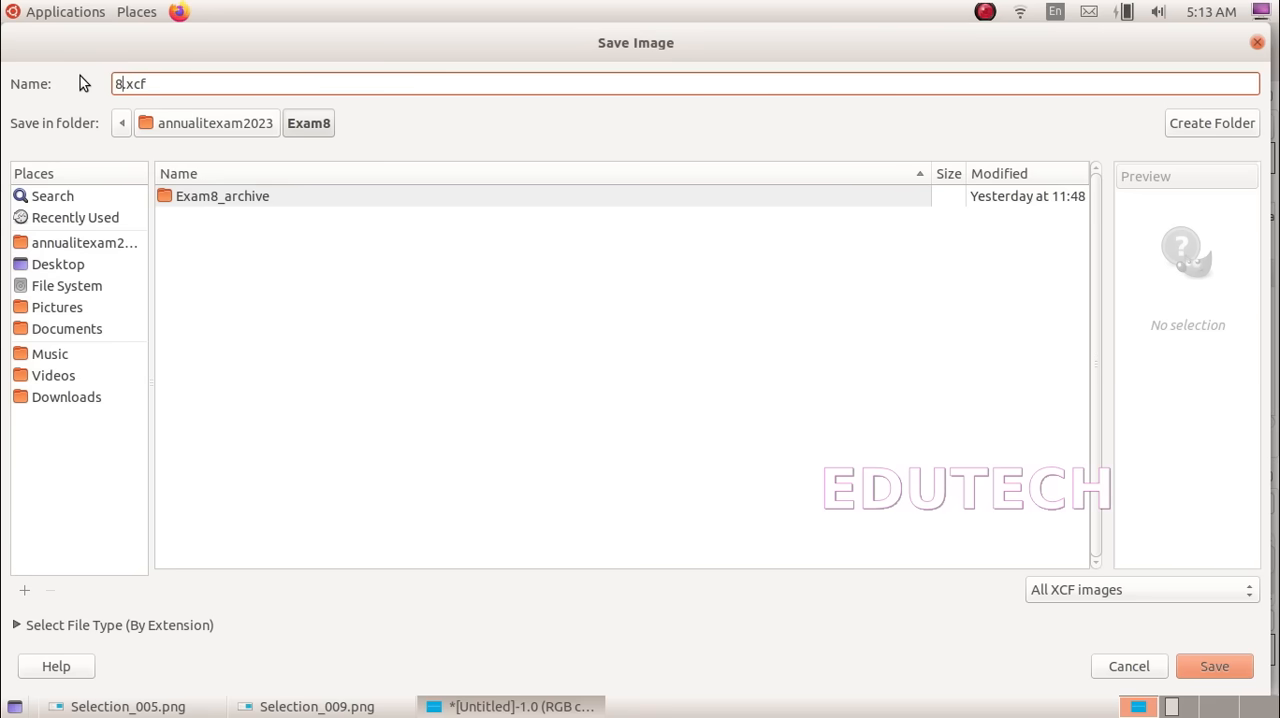
{"action": "type", "text": "D12_4"}
{"action": "left_click", "coordinate": [1214, 666]}
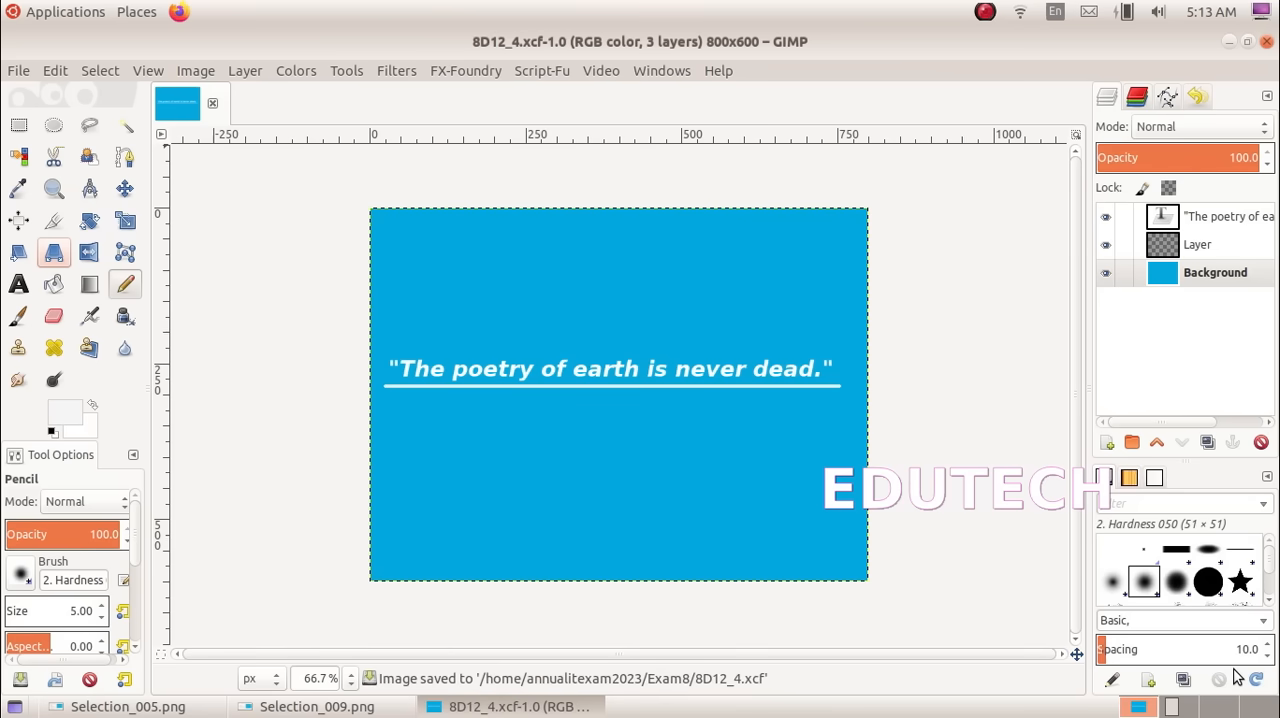
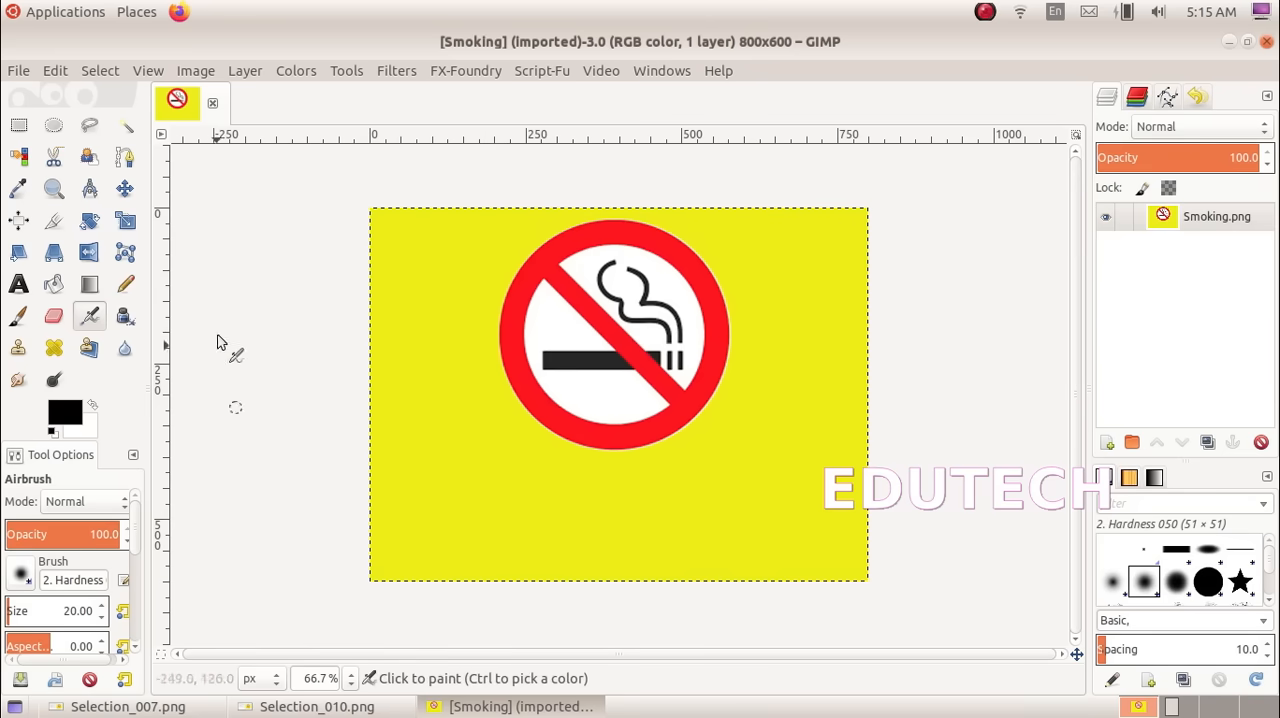
Add a new 800 × 600 px layer filled with transparency to the Smoking image
{"action": "left_click", "coordinate": [245, 70]}
{"action": "left_click", "coordinate": [256, 95]}
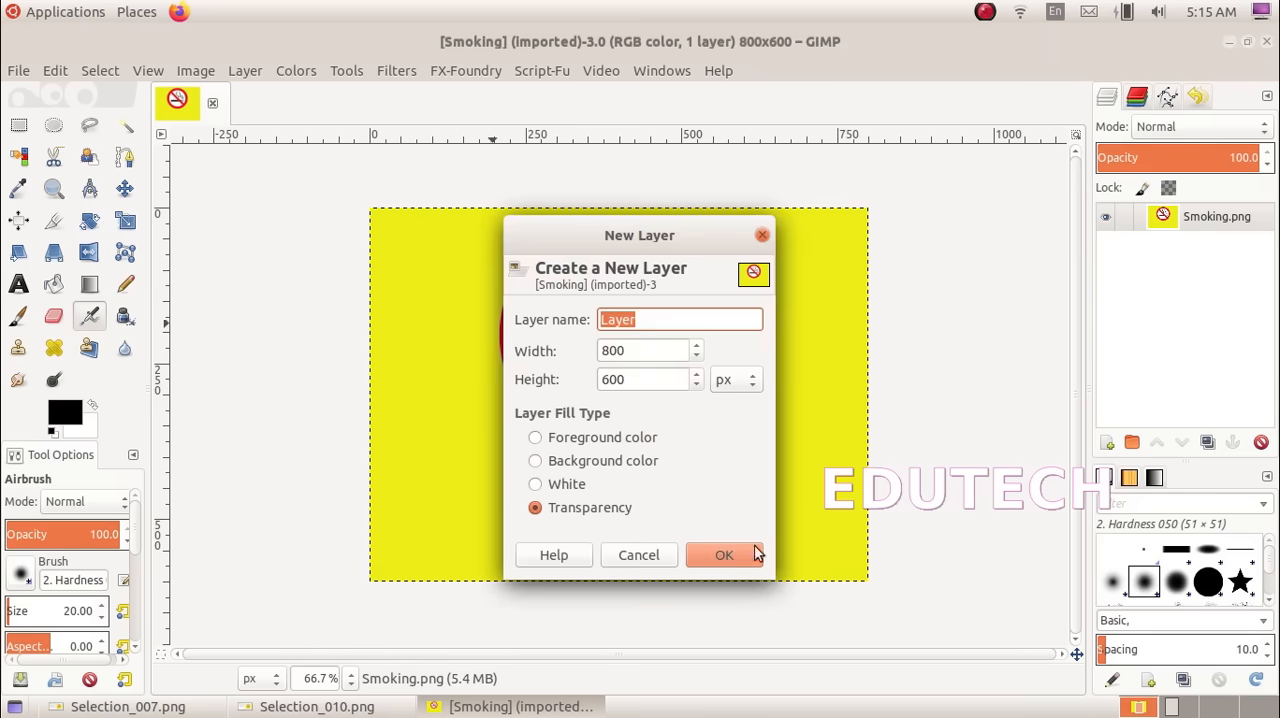
{"action": "left_click", "coordinate": [725, 557]}
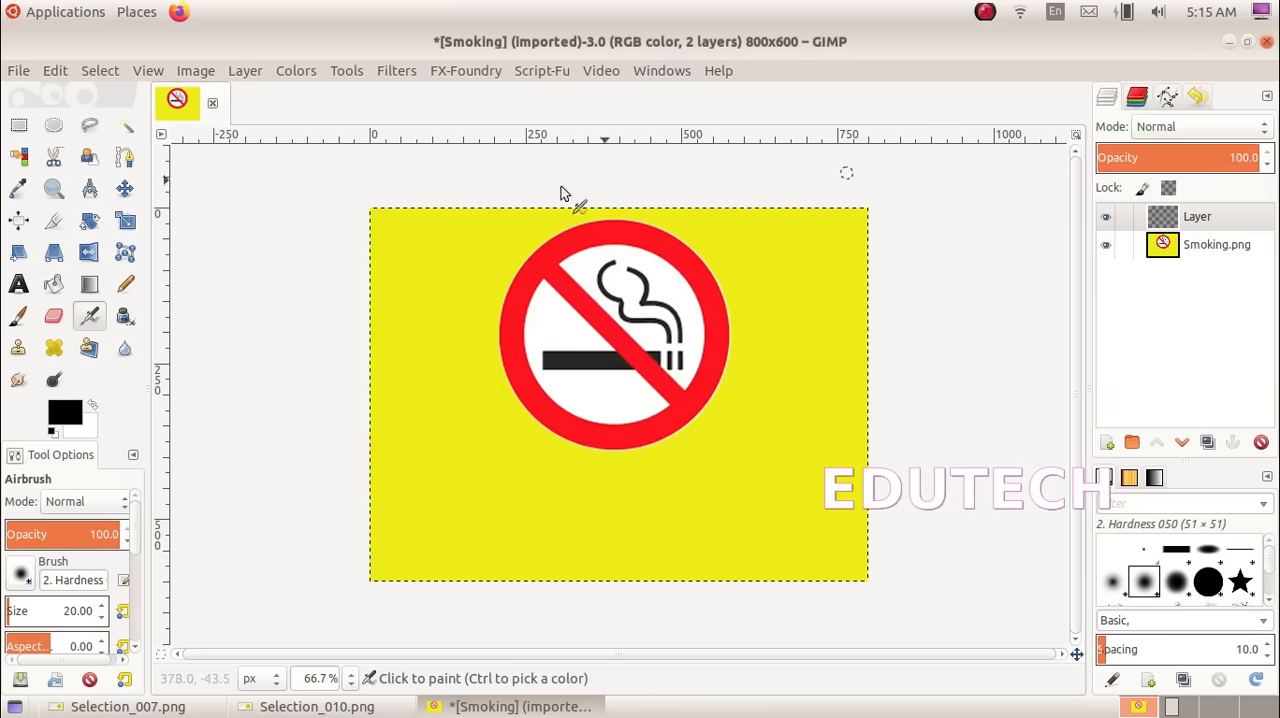
Draw a text box about 720 × 88 px just below the no-smoking sign and check the model in Selection_010.png
{"action": "left_click", "coordinate": [19, 286]}
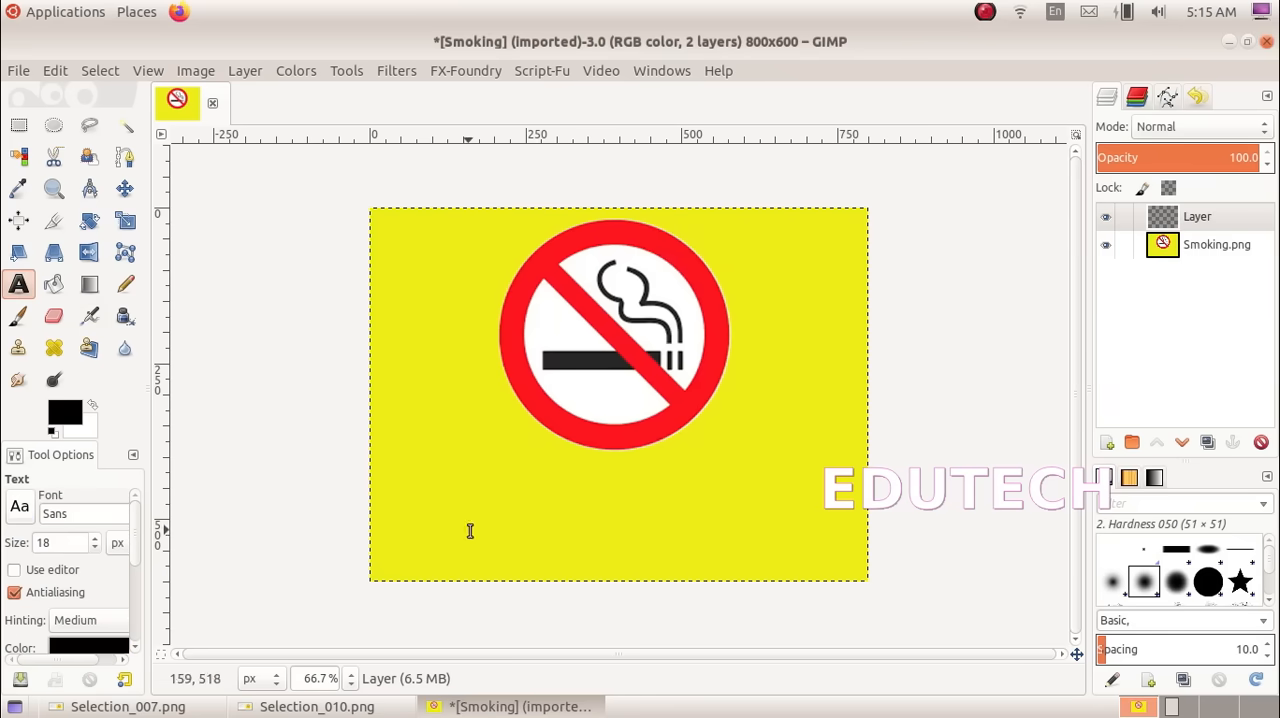
{"action": "left_click_drag", "start_coordinate": [411, 459], "coordinate": [869, 501]}
{"action": "left_click", "coordinate": [313, 706]}
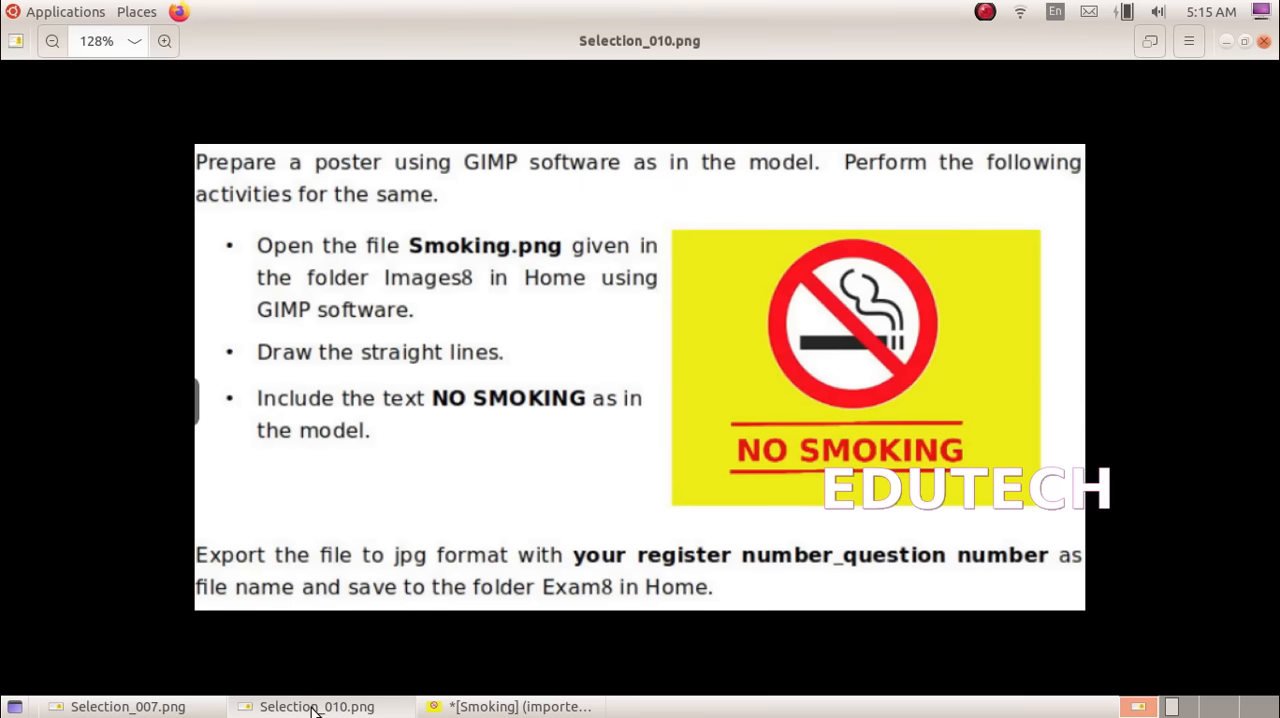
{"action": "left_click", "coordinate": [503, 708]}
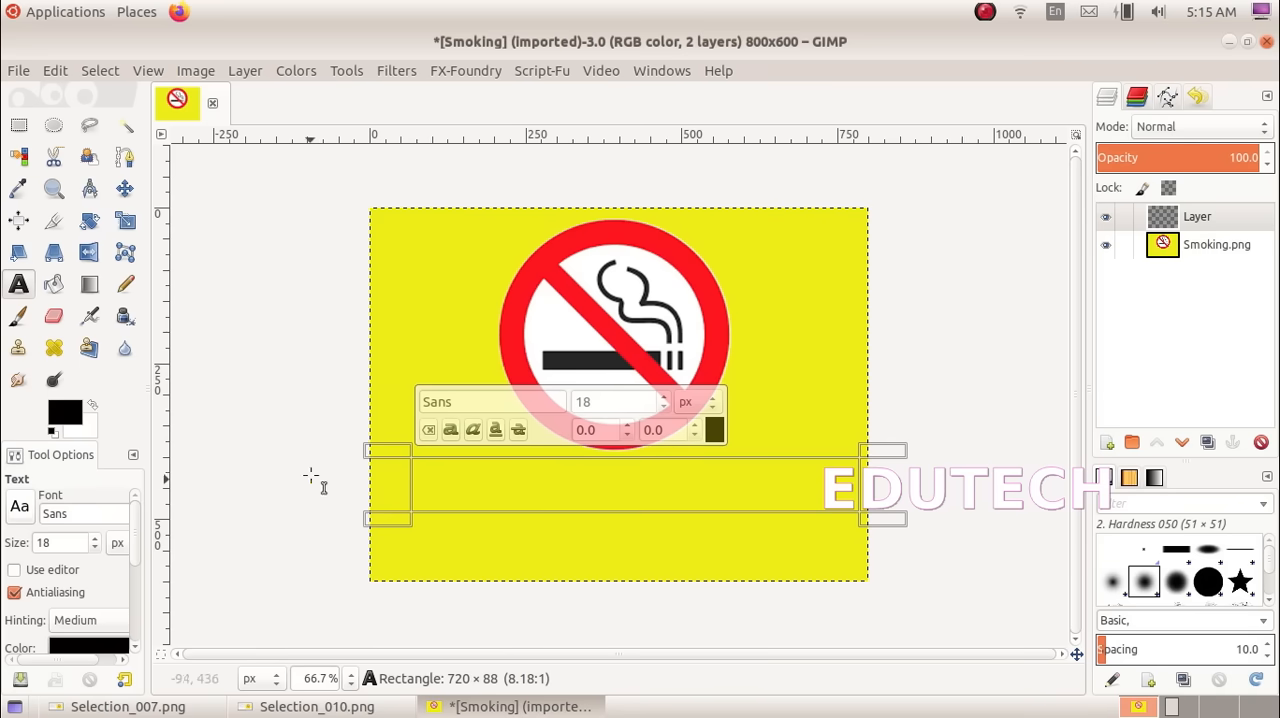
Set the text colour to red and the font size to 34 px for the new text box
{"action": "left_click", "coordinate": [714, 431]}
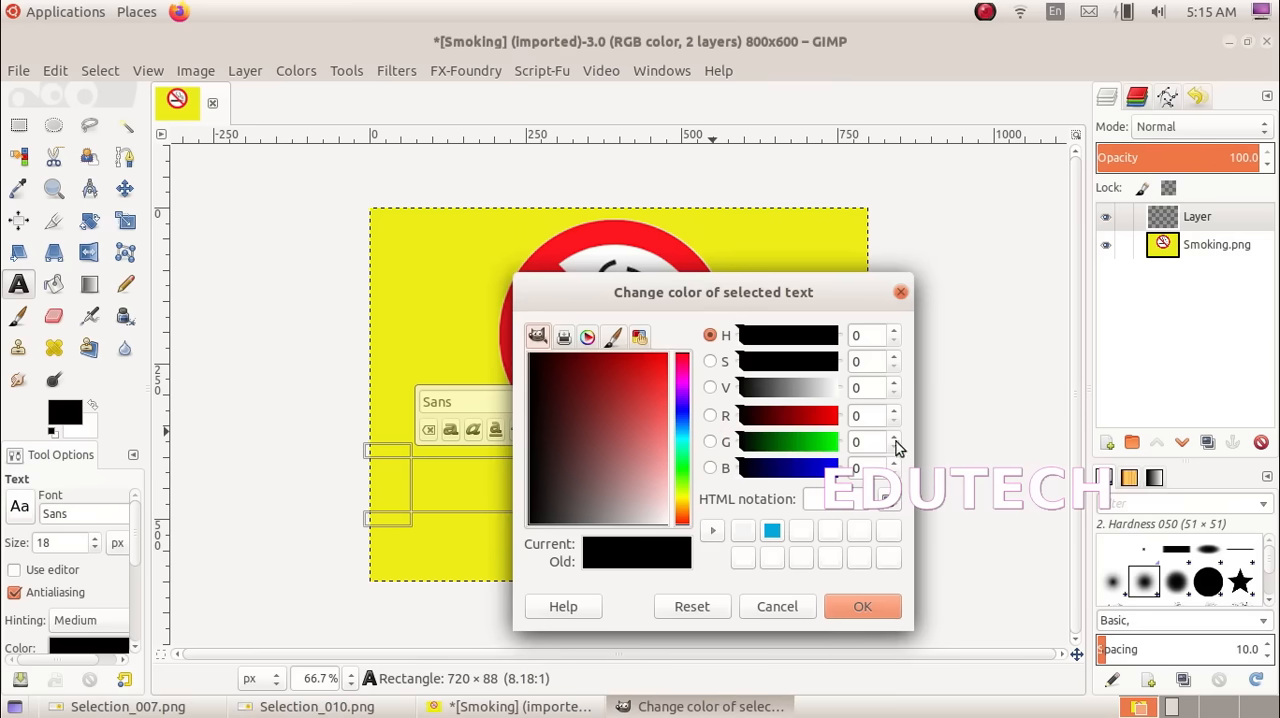
{"action": "left_click", "coordinate": [652, 365]}
{"action": "left_click_drag", "start_coordinate": [652, 366], "coordinate": [658, 362]}
{"action": "left_click", "coordinate": [864, 612]}
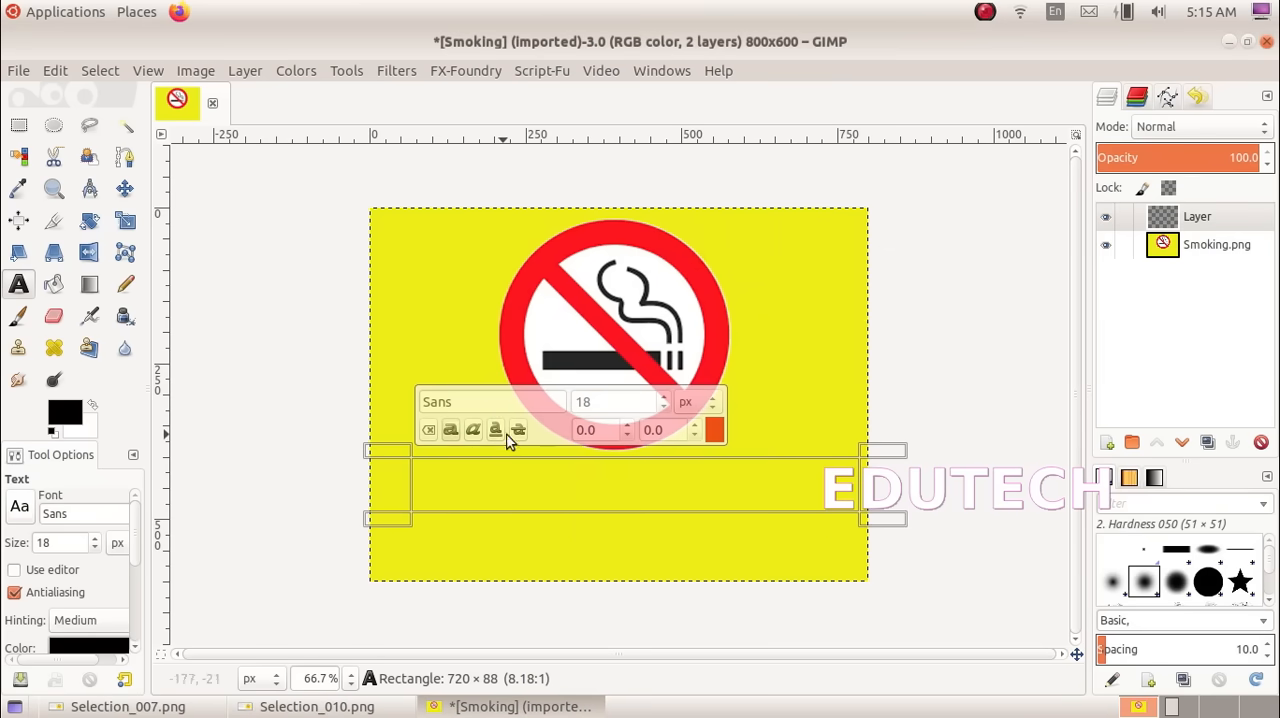
{"action": "left_click", "coordinate": [664, 397]}
{"action": "left_click", "coordinate": [664, 397]}
{"action": "left_click", "coordinate": [666, 397]}
{"action": "left_click", "coordinate": [666, 397]}
{"action": "left_click", "coordinate": [666, 397]}
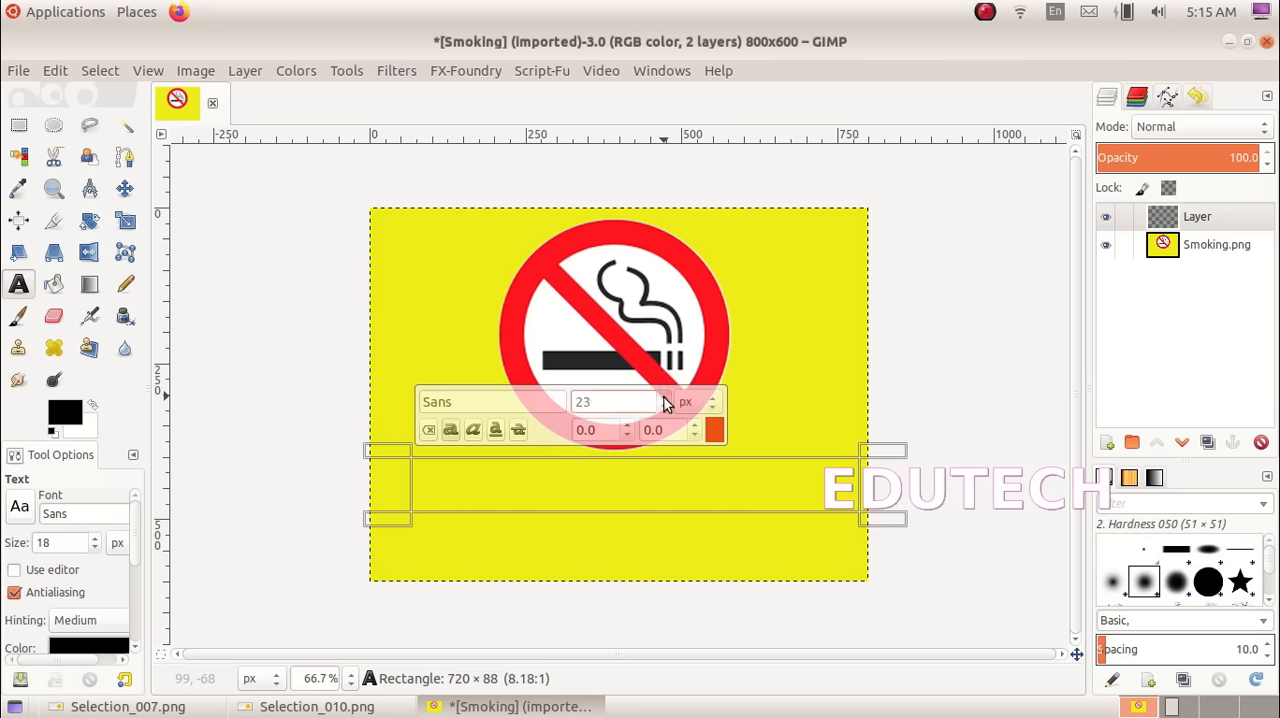
{"action": "left_click", "coordinate": [666, 397]}
{"action": "left_click", "coordinate": [666, 397]}
Enter the text NO SMOKING in the text box below the sign
{"action": "left_click", "coordinate": [440, 493]}
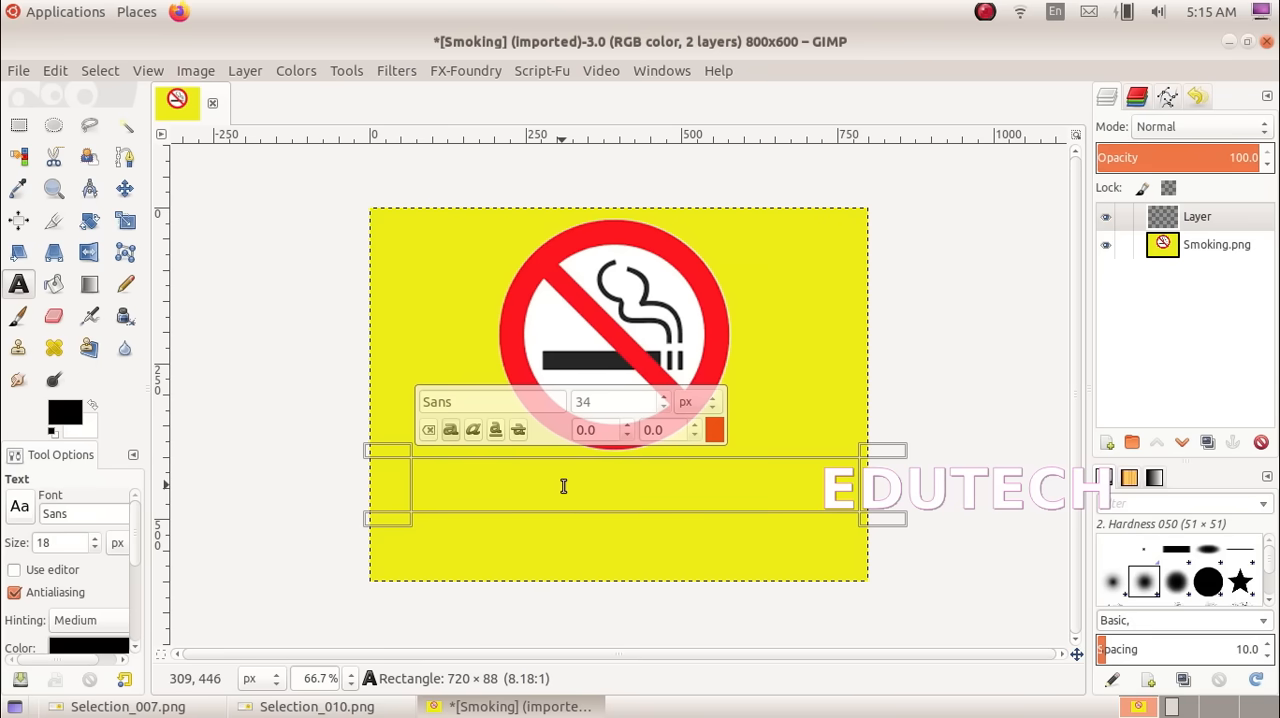
{"action": "type", "text": "NO"}
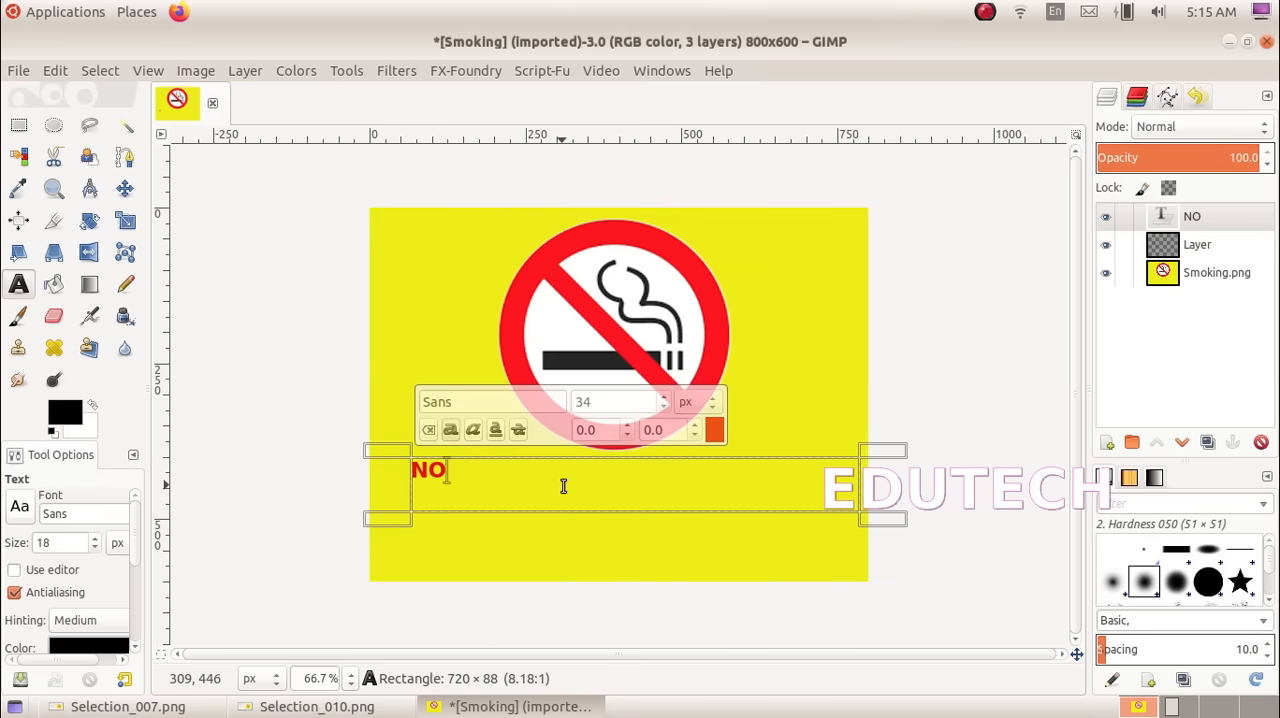
{"action": "type", "text": " SMOKING"}
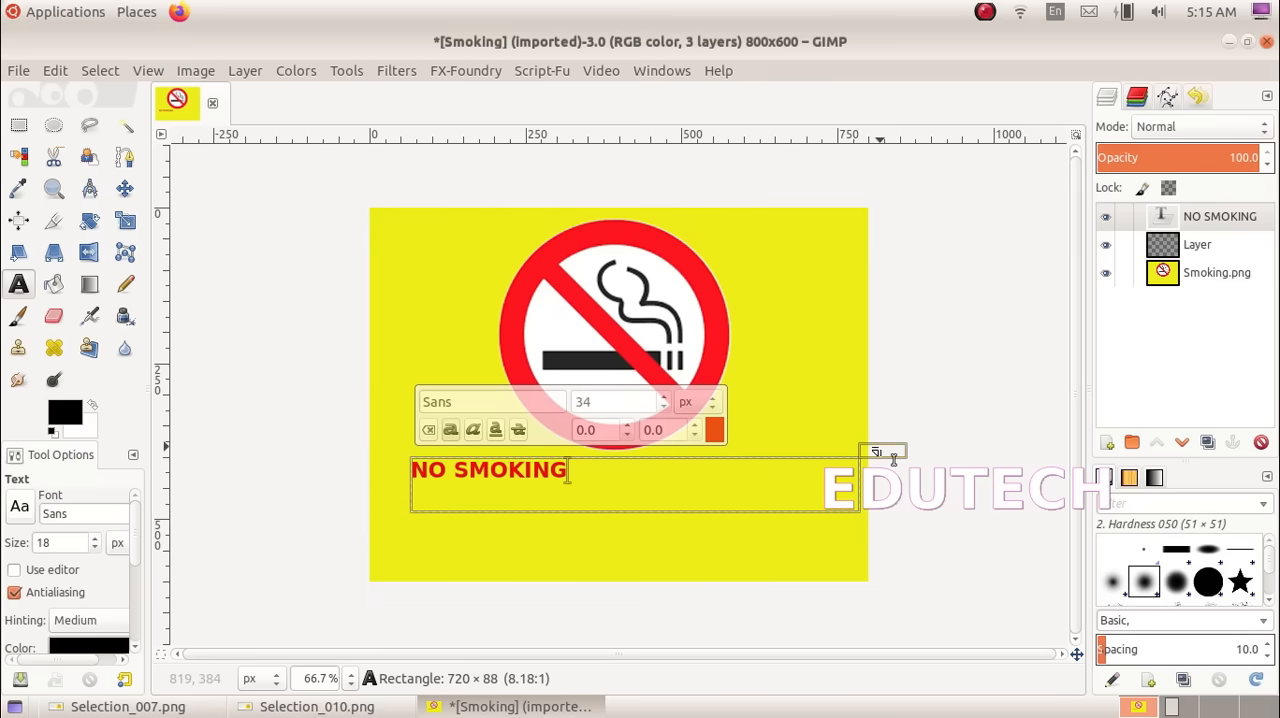
Select the whole NO SMOKING text and set its font size to 40 px
{"action": "left_click_drag", "start_coordinate": [580, 468], "coordinate": [410, 467]}
{"action": "left_click", "coordinate": [664, 397]}
{"action": "left_click", "coordinate": [664, 397]}
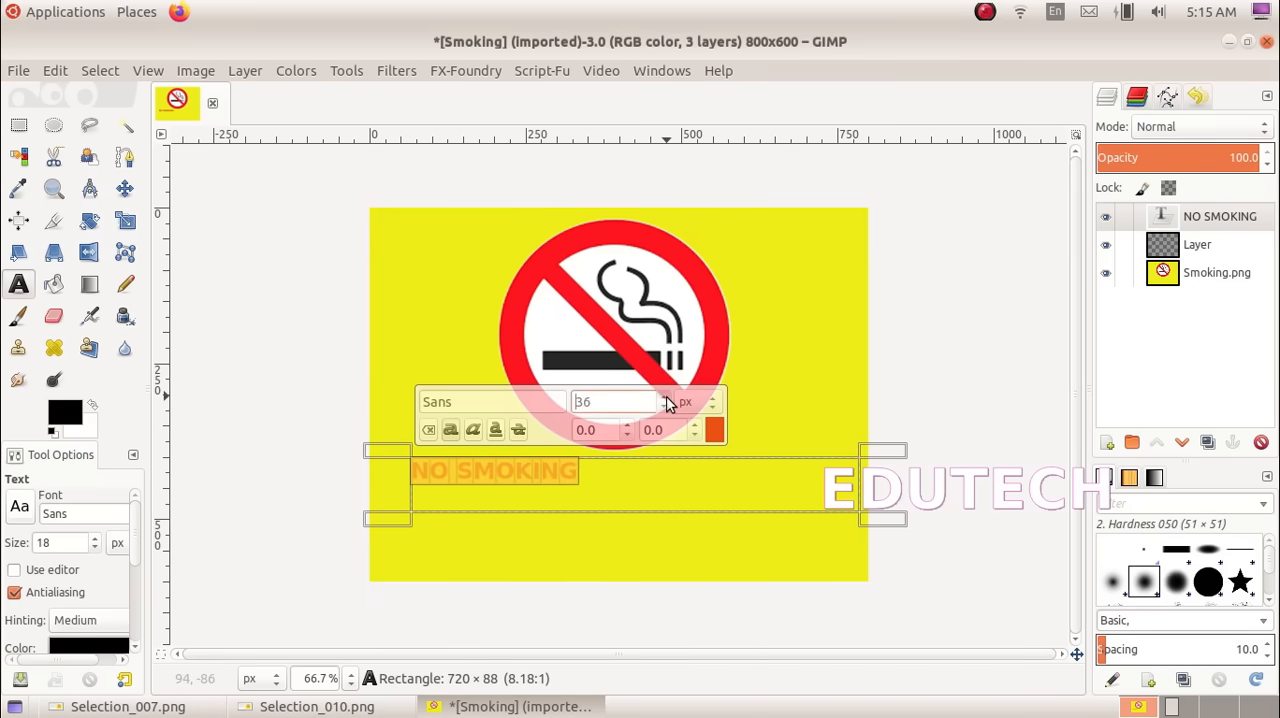
{"action": "left_click", "coordinate": [664, 397]}
{"action": "left_click", "coordinate": [664, 397]}
{"action": "left_click", "coordinate": [664, 397]}
{"action": "left_click", "coordinate": [664, 397]}
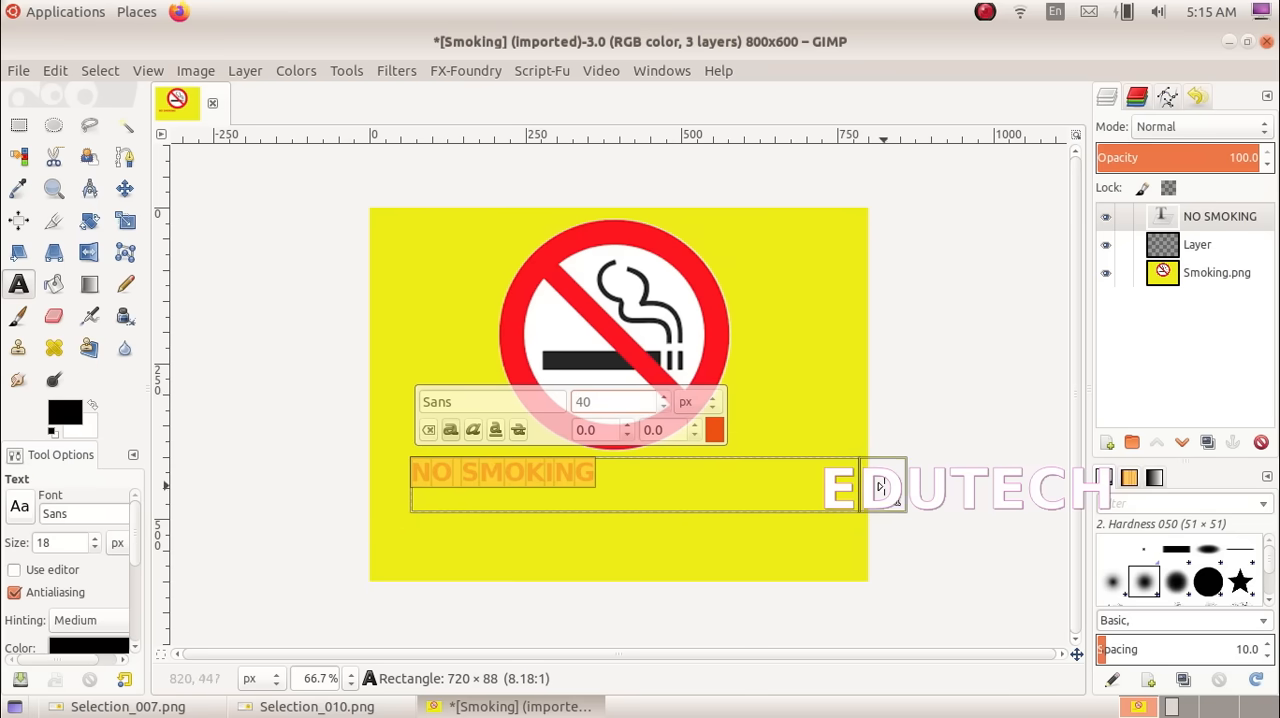
Narrow the text box to about 338 × 95 px and move NO SMOKING to the centre beneath the sign
{"action": "left_click_drag", "start_coordinate": [886, 450], "coordinate": [646, 444]}
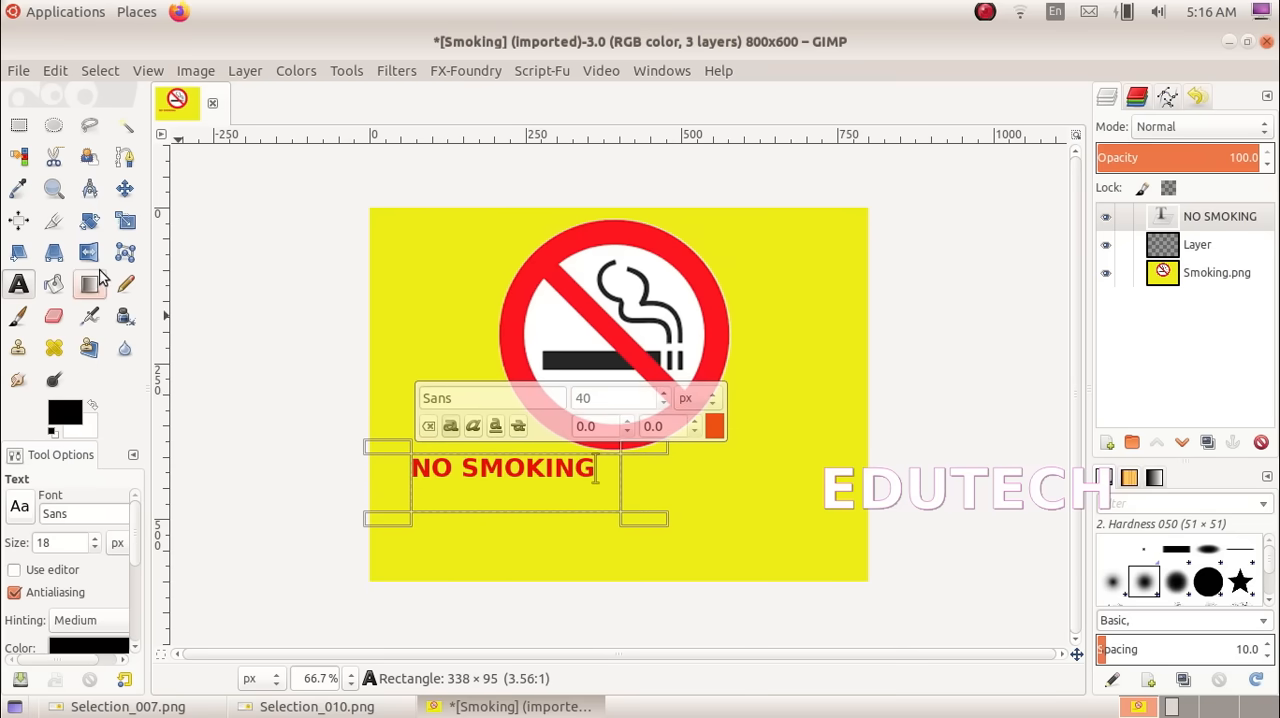
{"action": "left_click", "coordinate": [126, 190]}
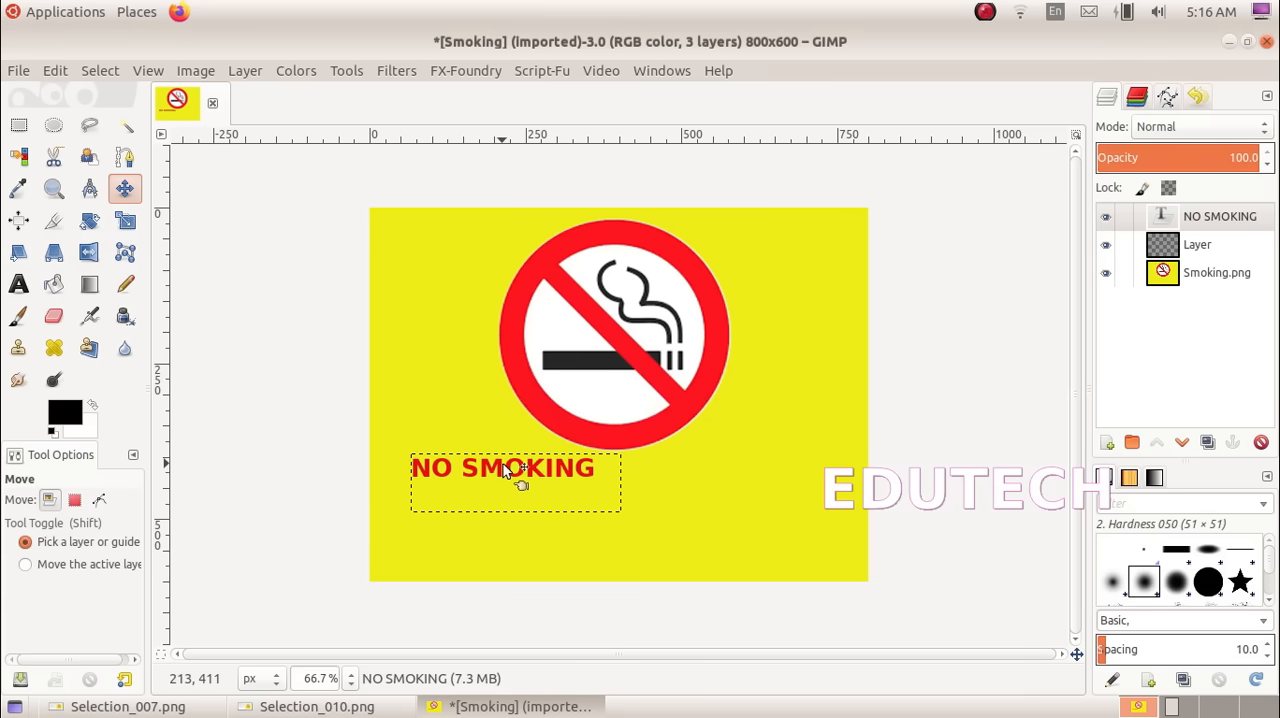
{"action": "left_click_drag", "start_coordinate": [485, 470], "coordinate": [595, 509]}
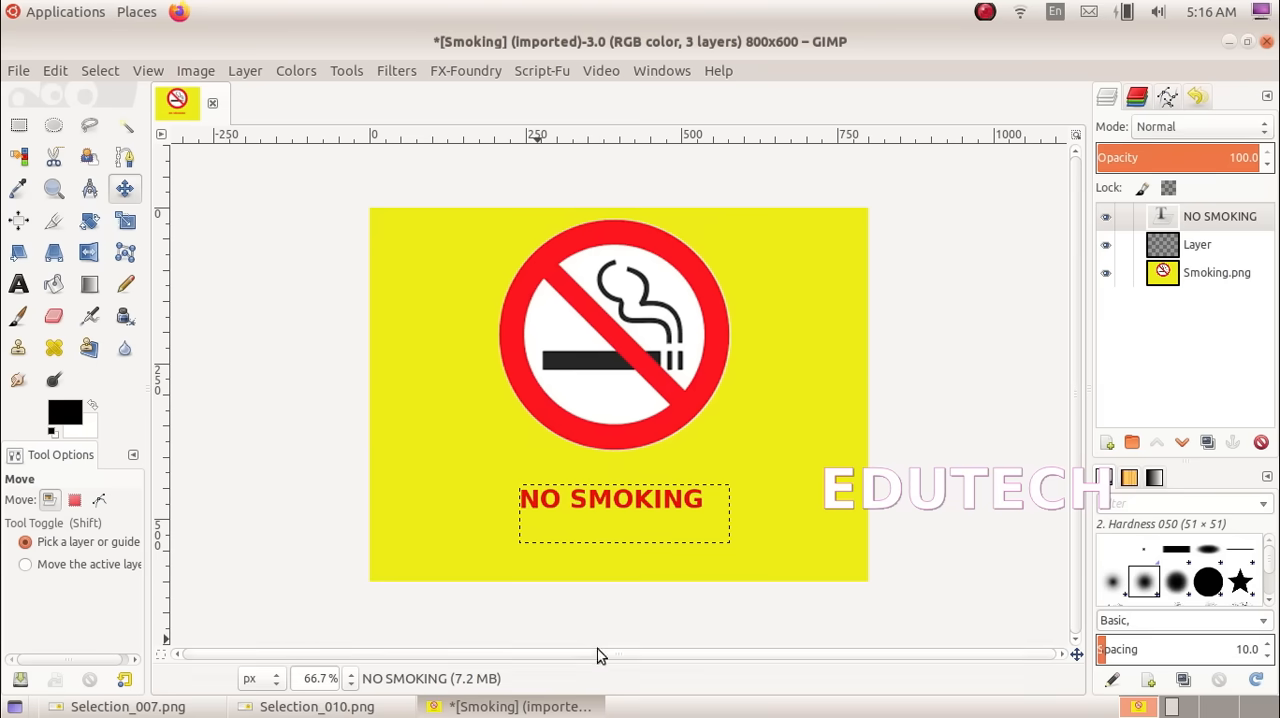
Make the Smoking.png layer active, choose the Pencil tool and set the foreground colour to red
{"action": "left_click", "coordinate": [1202, 283]}
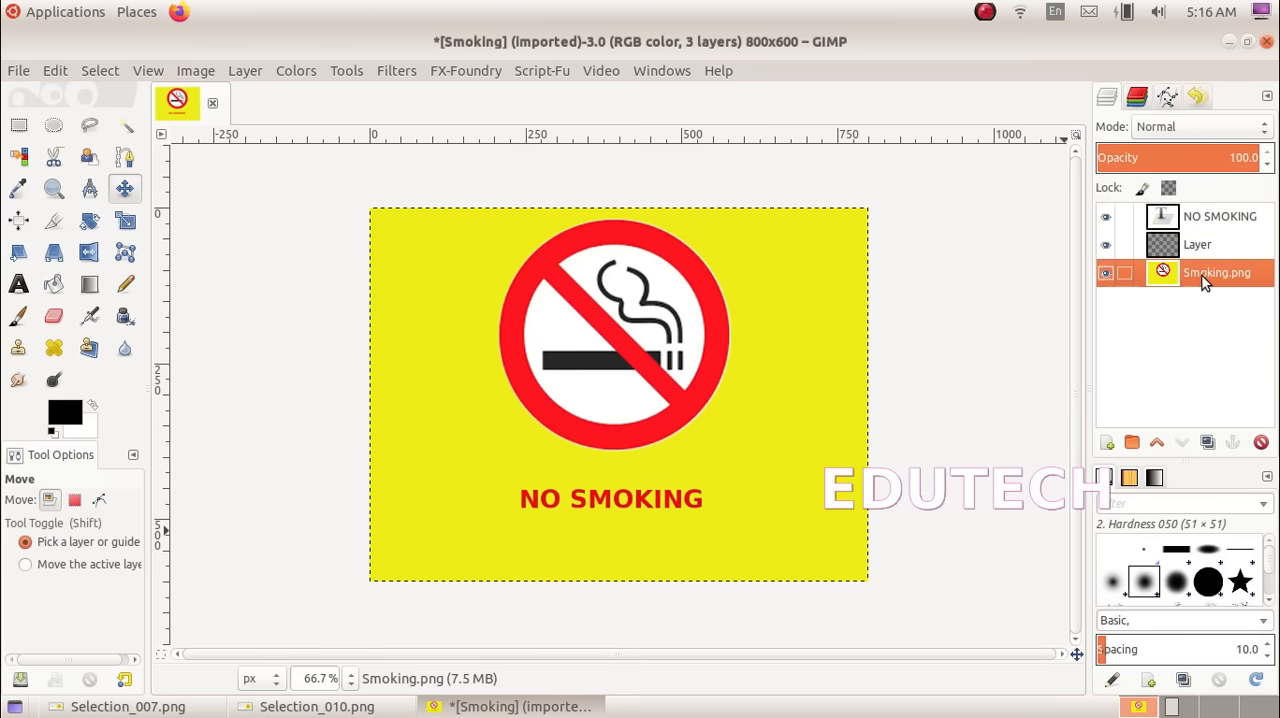
{"action": "left_click", "coordinate": [124, 287]}
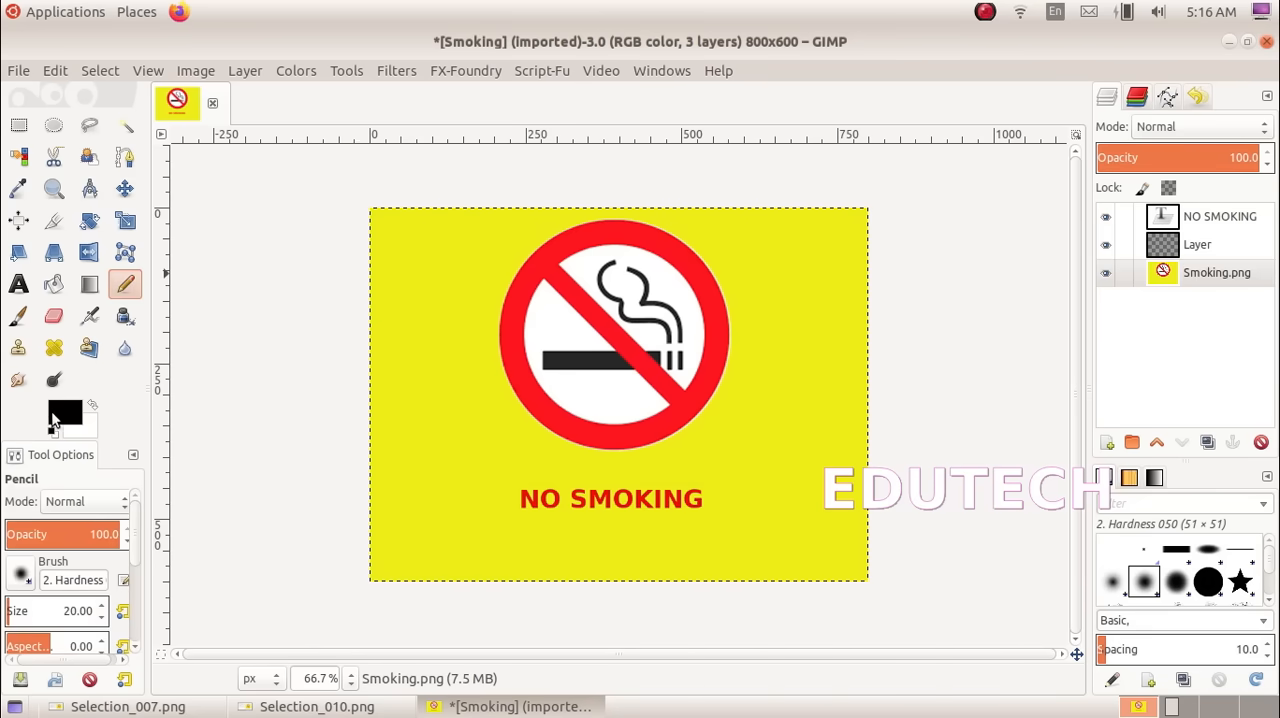
{"action": "left_click", "coordinate": [62, 418]}
{"action": "left_click_drag", "start_coordinate": [134, 326], "coordinate": [147, 299]}
{"action": "left_click", "coordinate": [343, 540]}
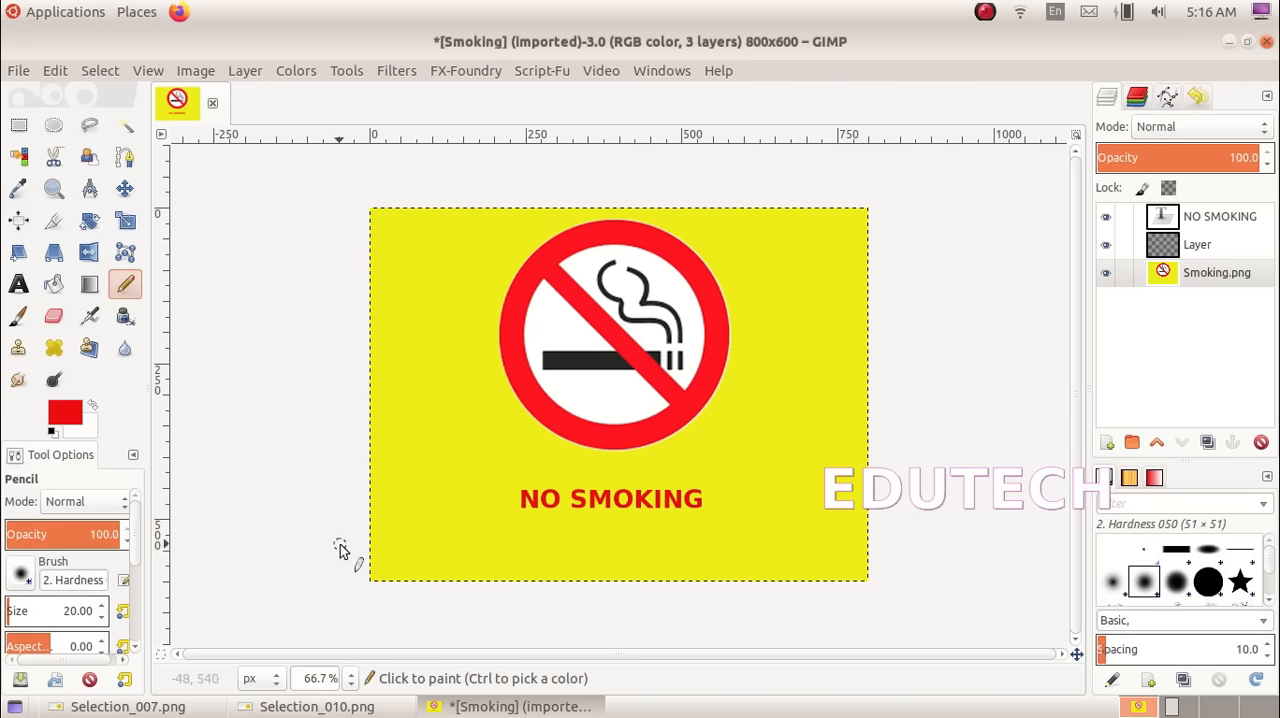
Set the pencil size to 5 and draw a straight horizontal red line just above NO SMOKING, spanning the text's width
{"action": "double_click", "coordinate": [77, 611]}
{"action": "type", "text": "5"}
{"action": "left_click", "coordinate": [520, 480]}
{"action": "key", "text": "ctrl"}
{"action": "key", "text": "shift"}
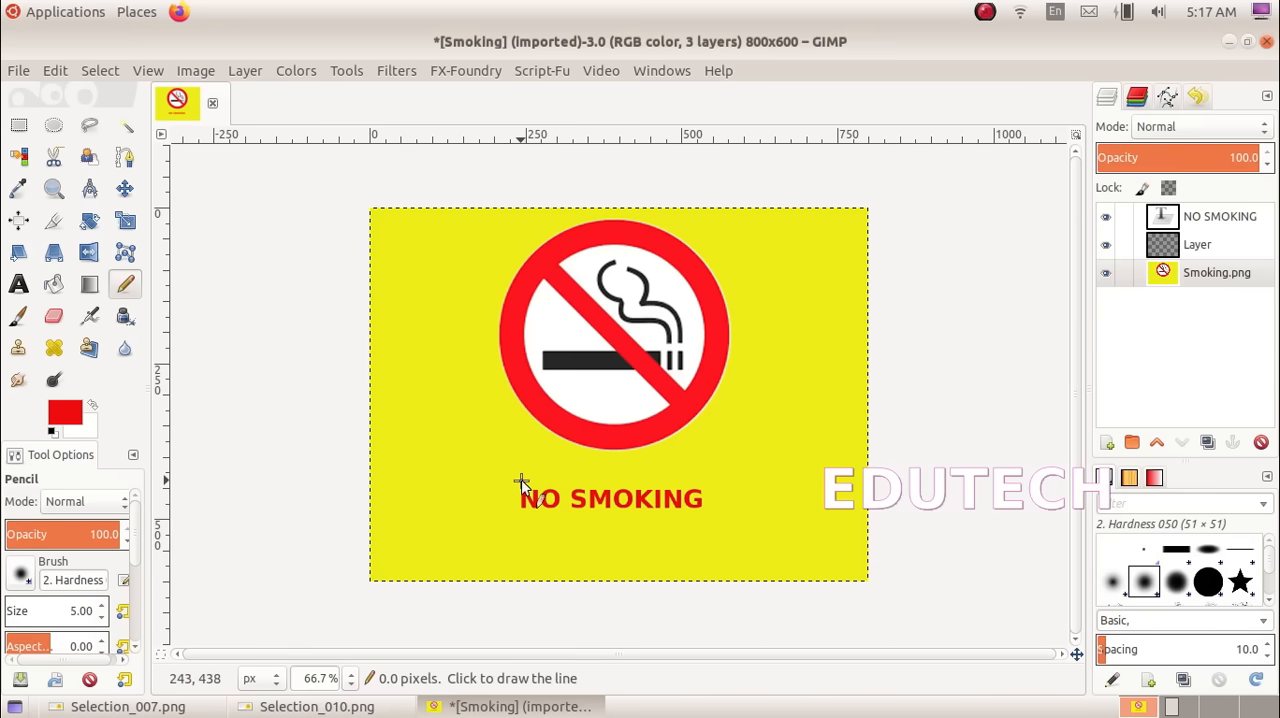
{"action": "left_click", "coordinate": [700, 486], "text": "shift"}
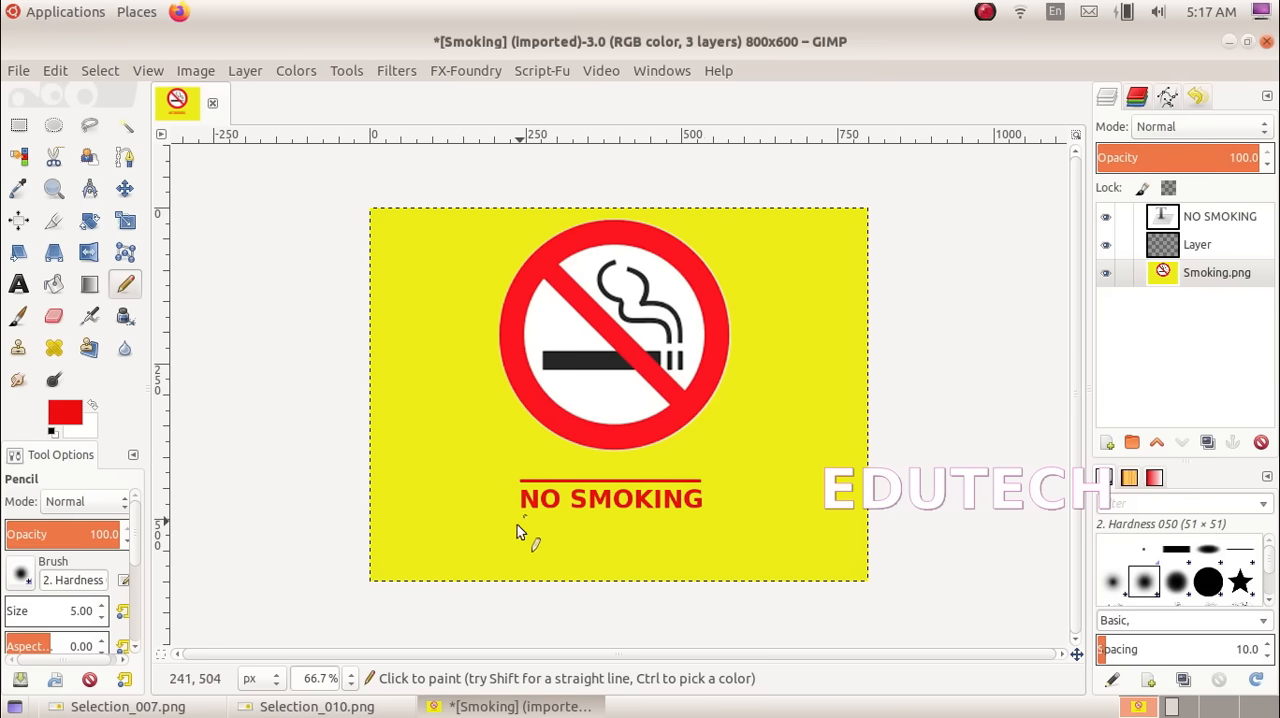
Check the model in Selection_010.png and draw a matching straight red line just below NO SMOKING
{"action": "left_click", "coordinate": [317, 706]}
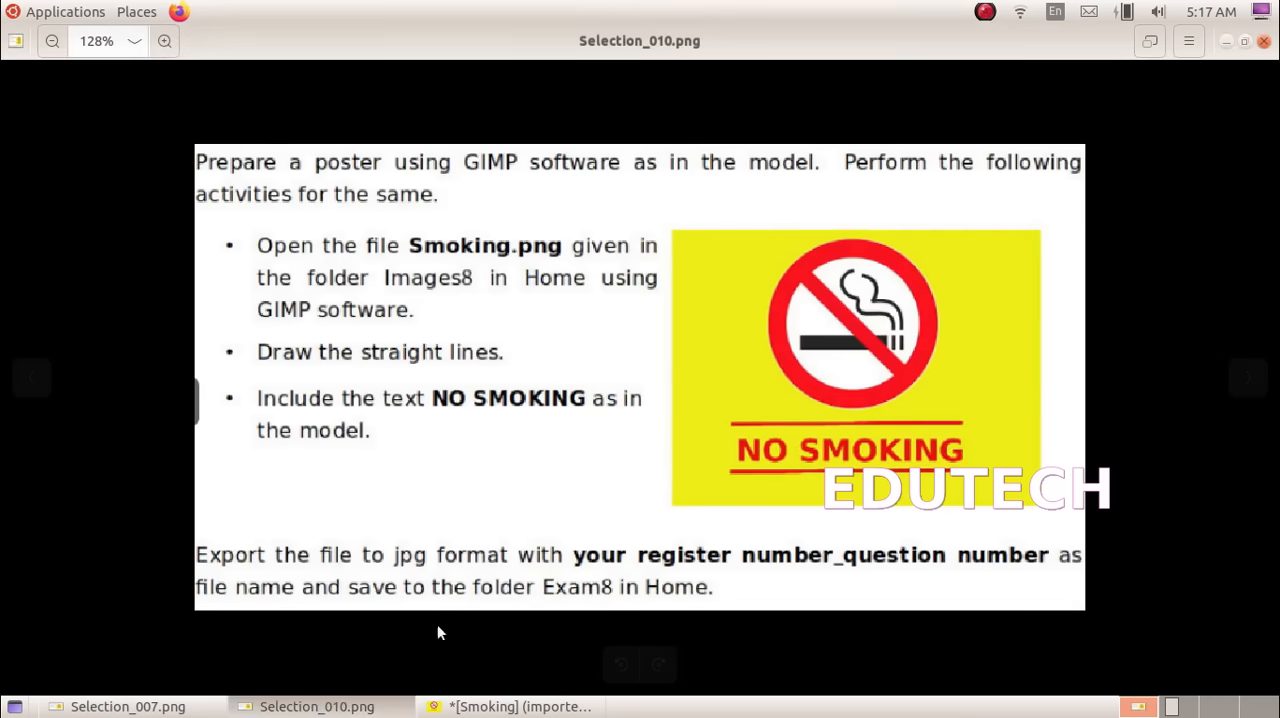
{"action": "left_click", "coordinate": [455, 708]}
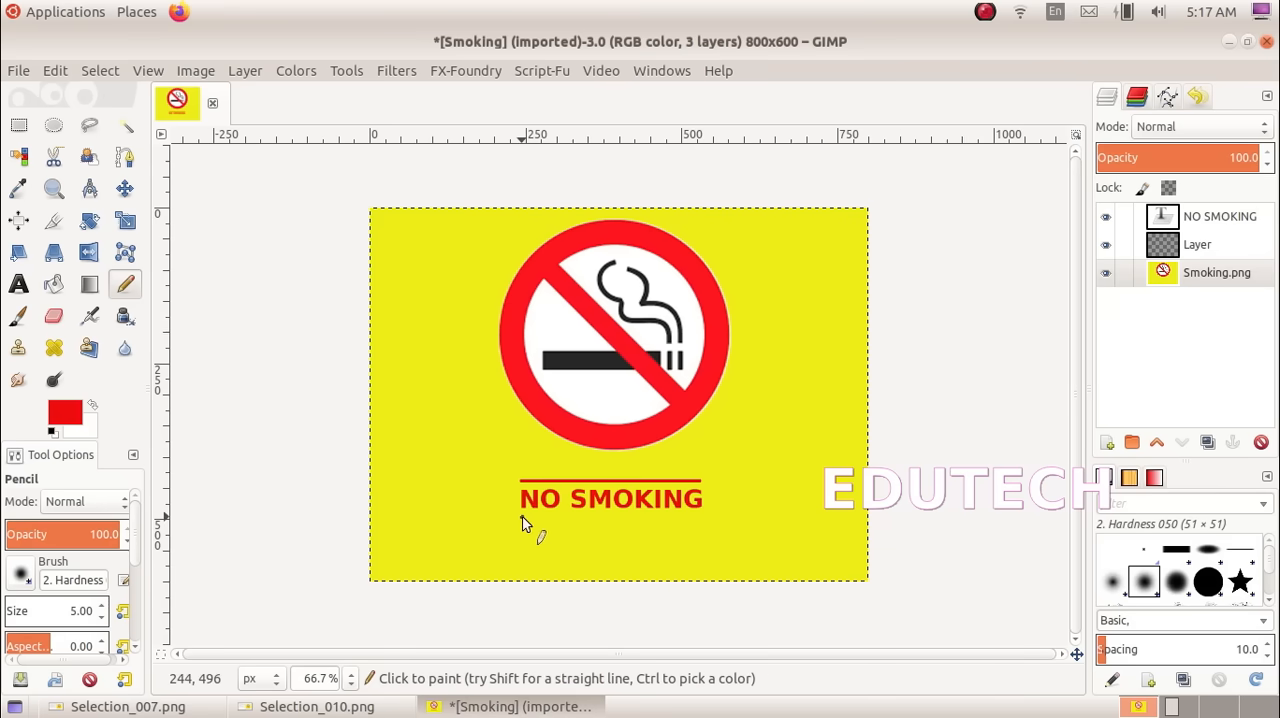
{"action": "key", "text": "ctrl"}
{"action": "key", "text": "shift"}
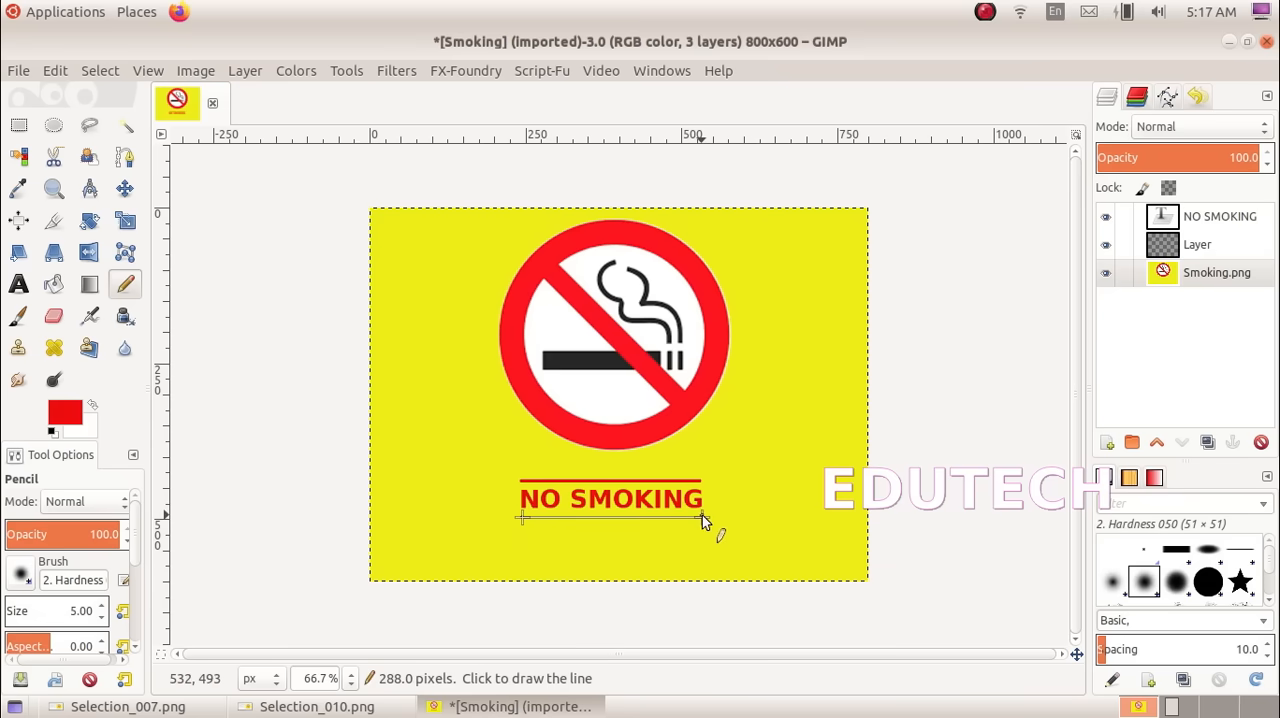
{"action": "left_click", "coordinate": [702, 517], "text": "shift"}
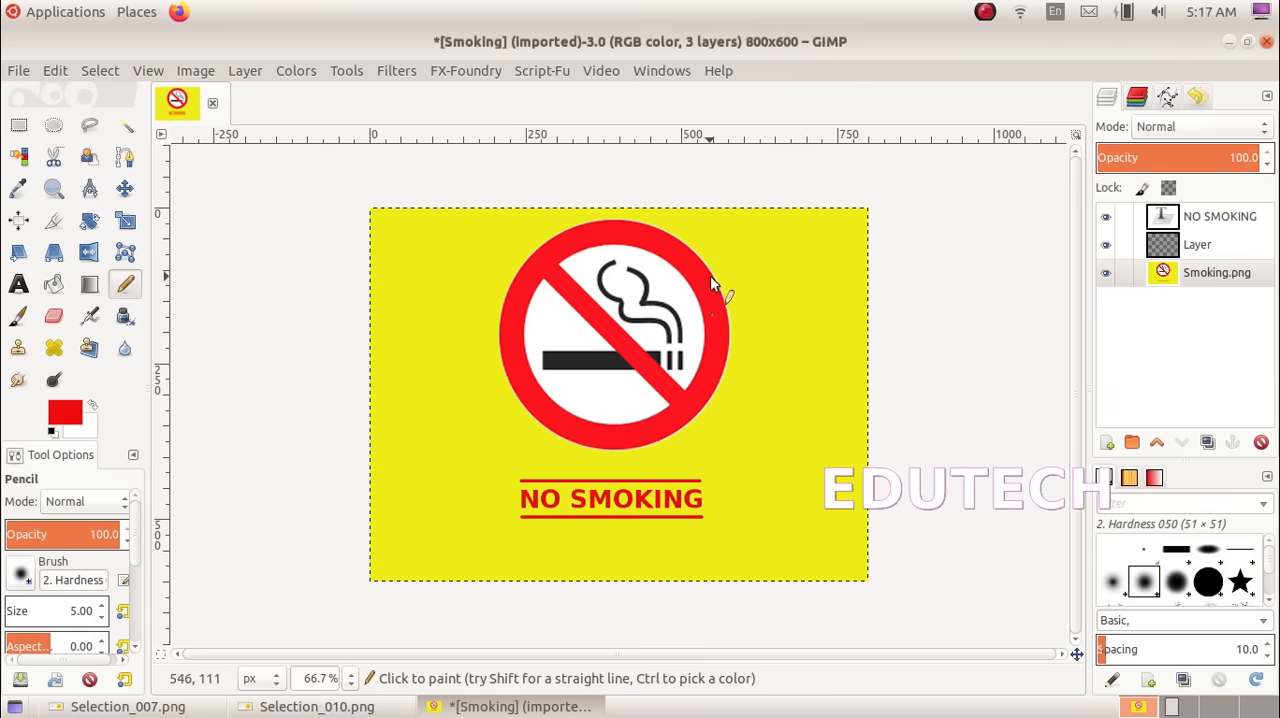
Compare the finished poster with the model in Selection_010.png and read its export instructions
{"action": "left_click", "coordinate": [318, 706]}
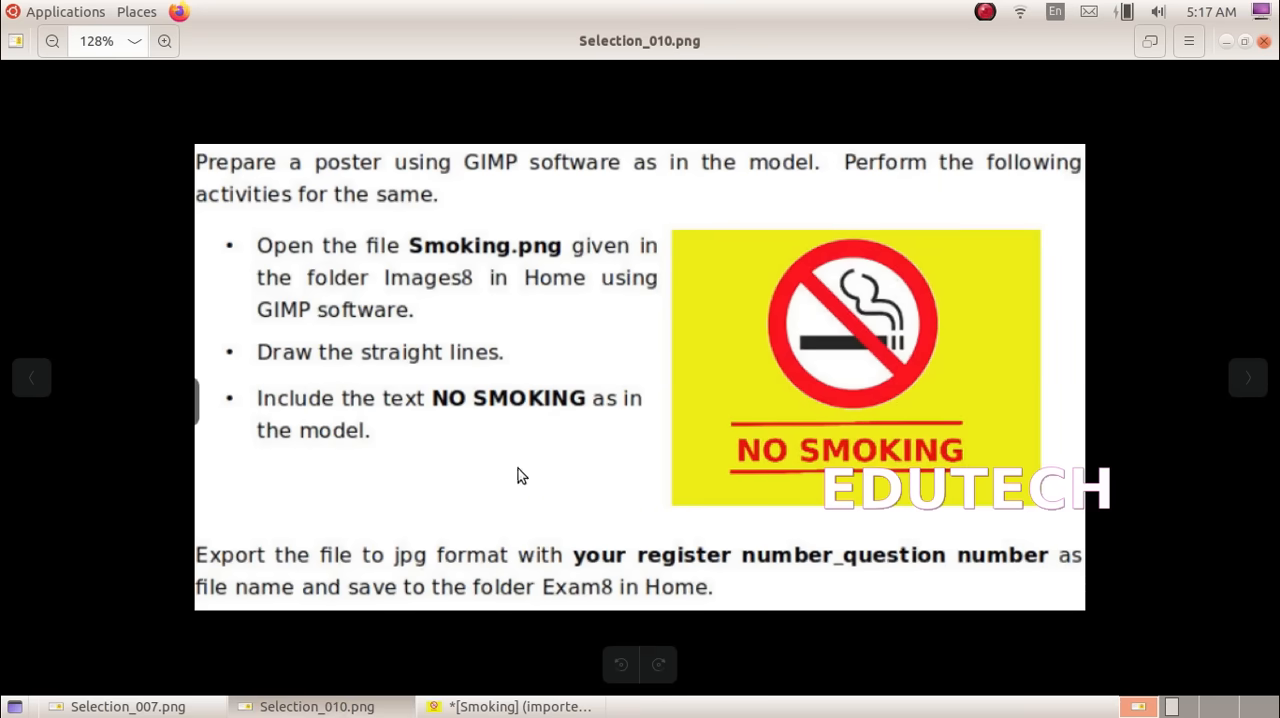
{"action": "left_click", "coordinate": [590, 706]}
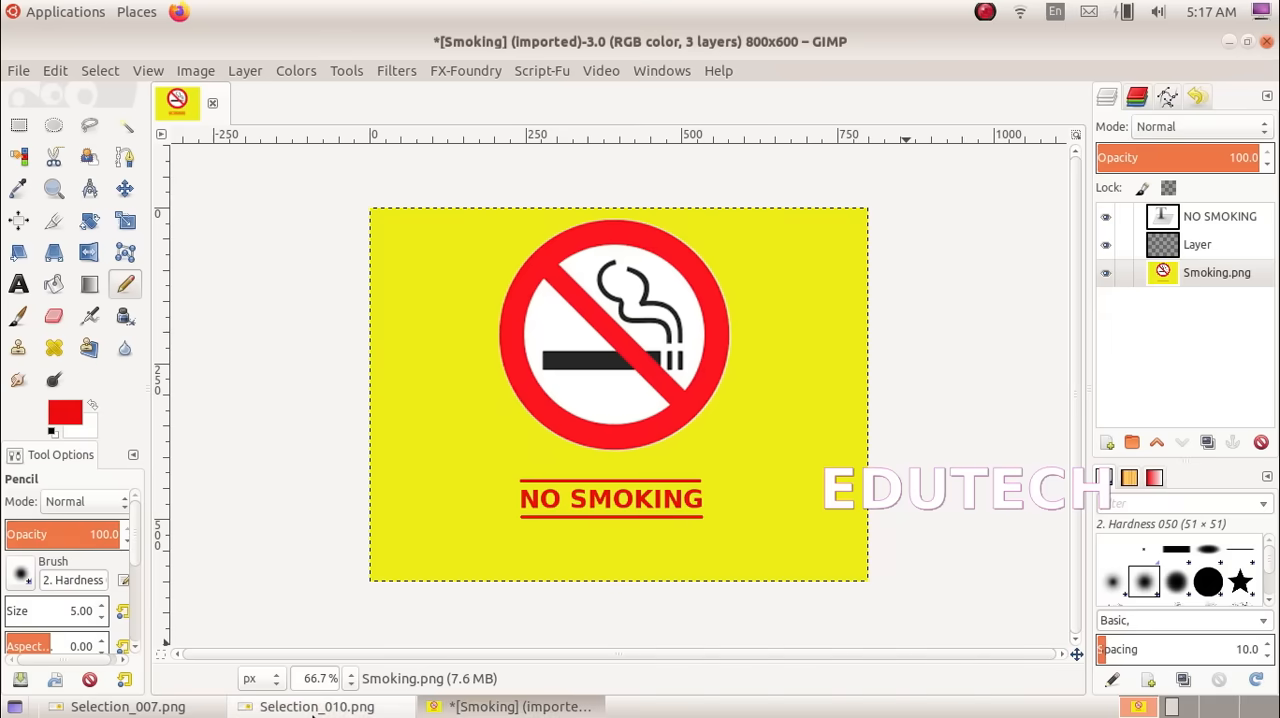
{"action": "left_click", "coordinate": [318, 706]}
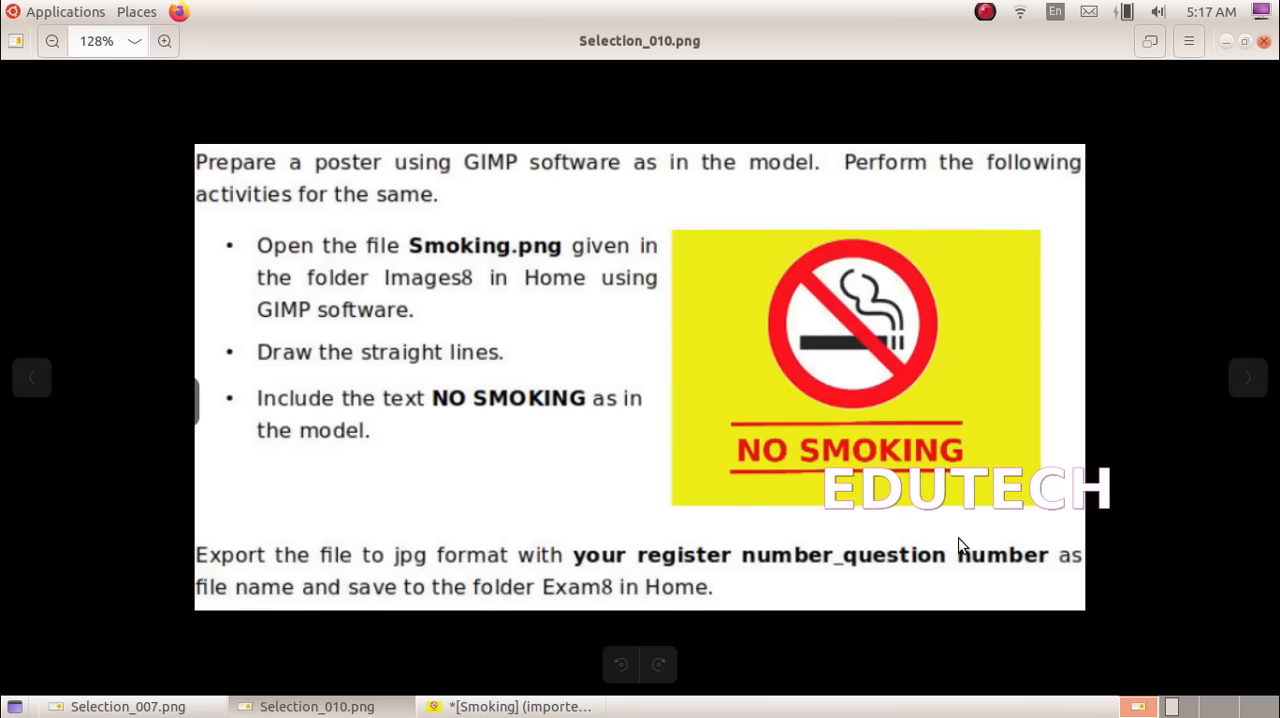
{"action": "left_click", "coordinate": [471, 704]}
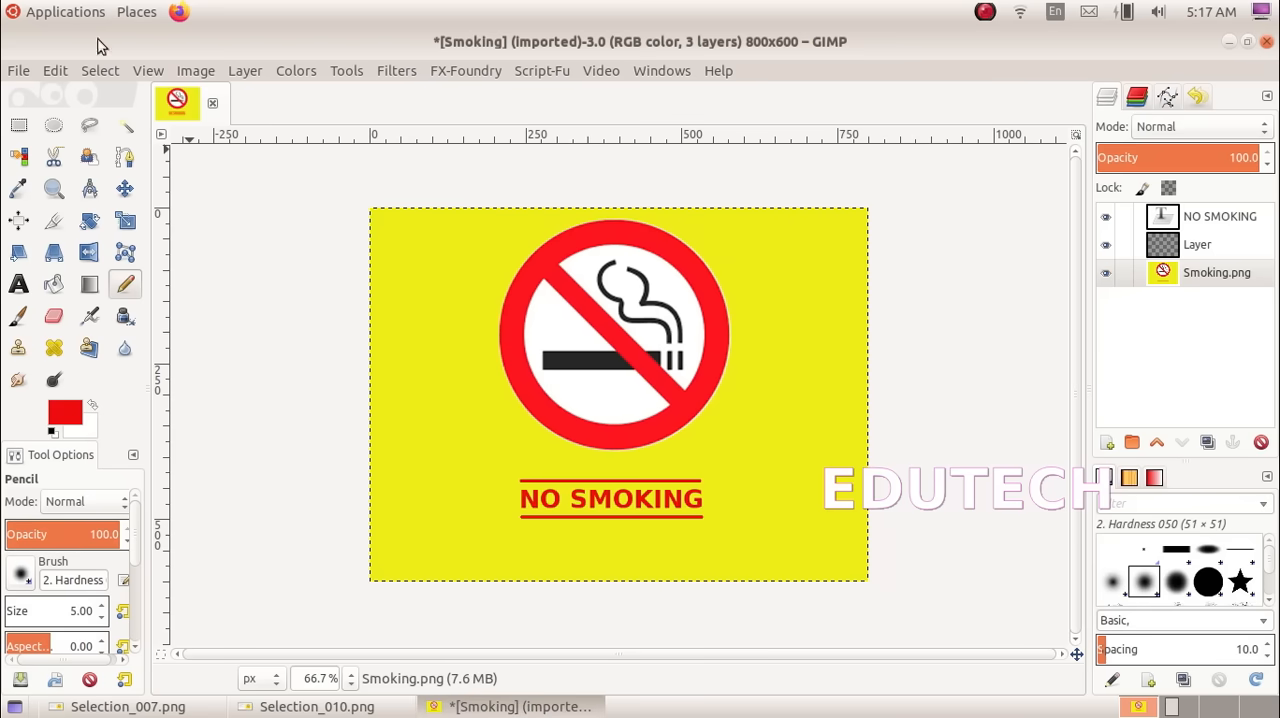
Start exporting the image, with the Exam8 folder in the annualitexam2023 home folder as the destination
{"action": "left_click", "coordinate": [18, 72]}
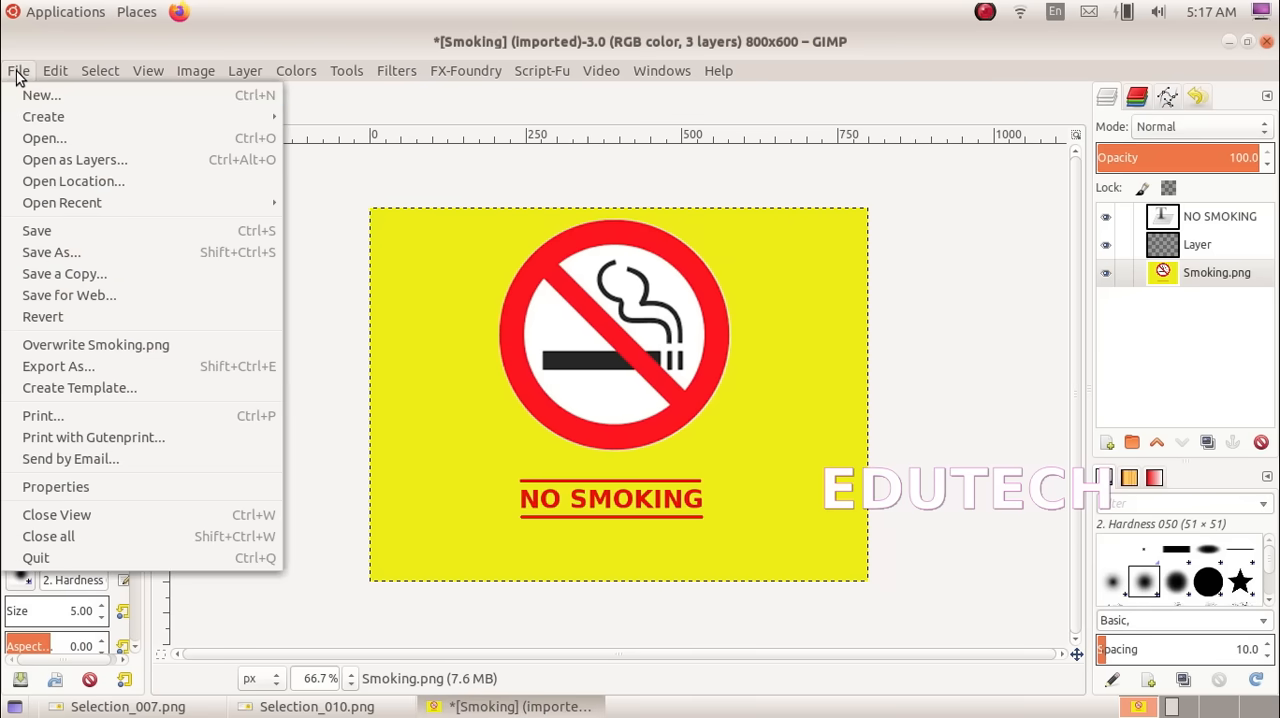
{"action": "left_click", "coordinate": [86, 368]}
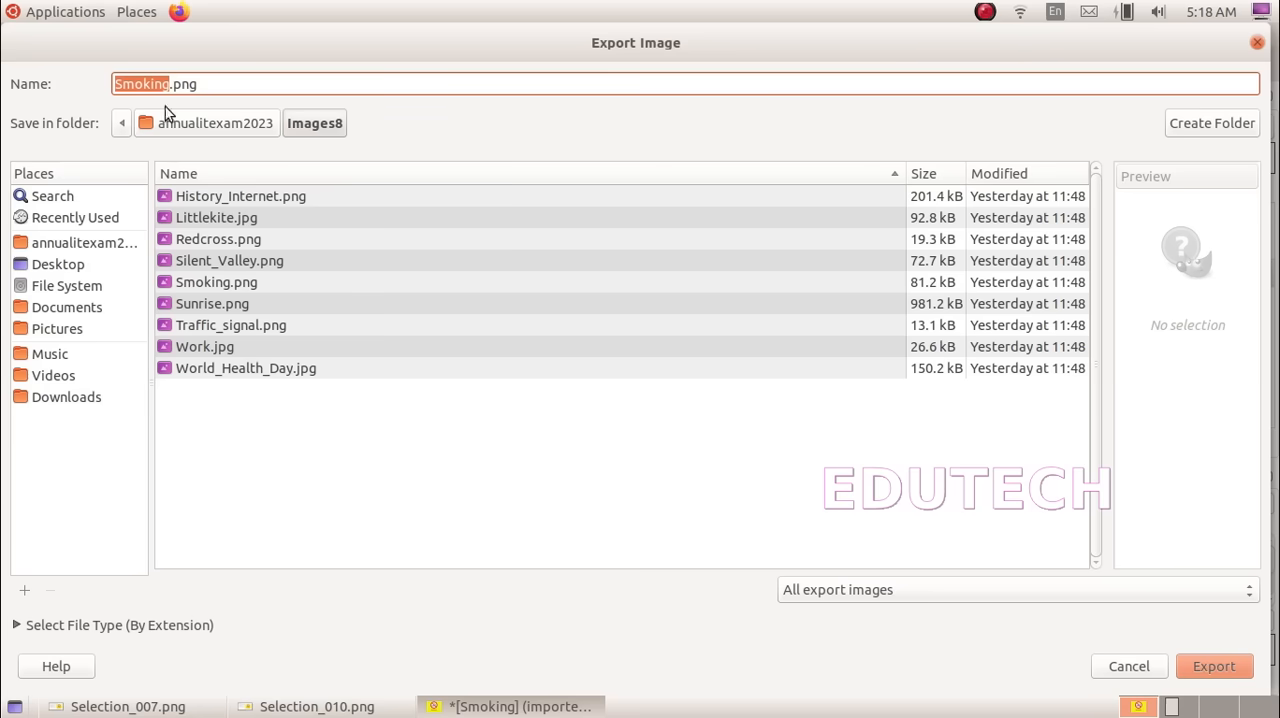
{"action": "left_click", "coordinate": [60, 243]}
{"action": "left_click", "coordinate": [191, 278]}
{"action": "double_click", "coordinate": [190, 261]}
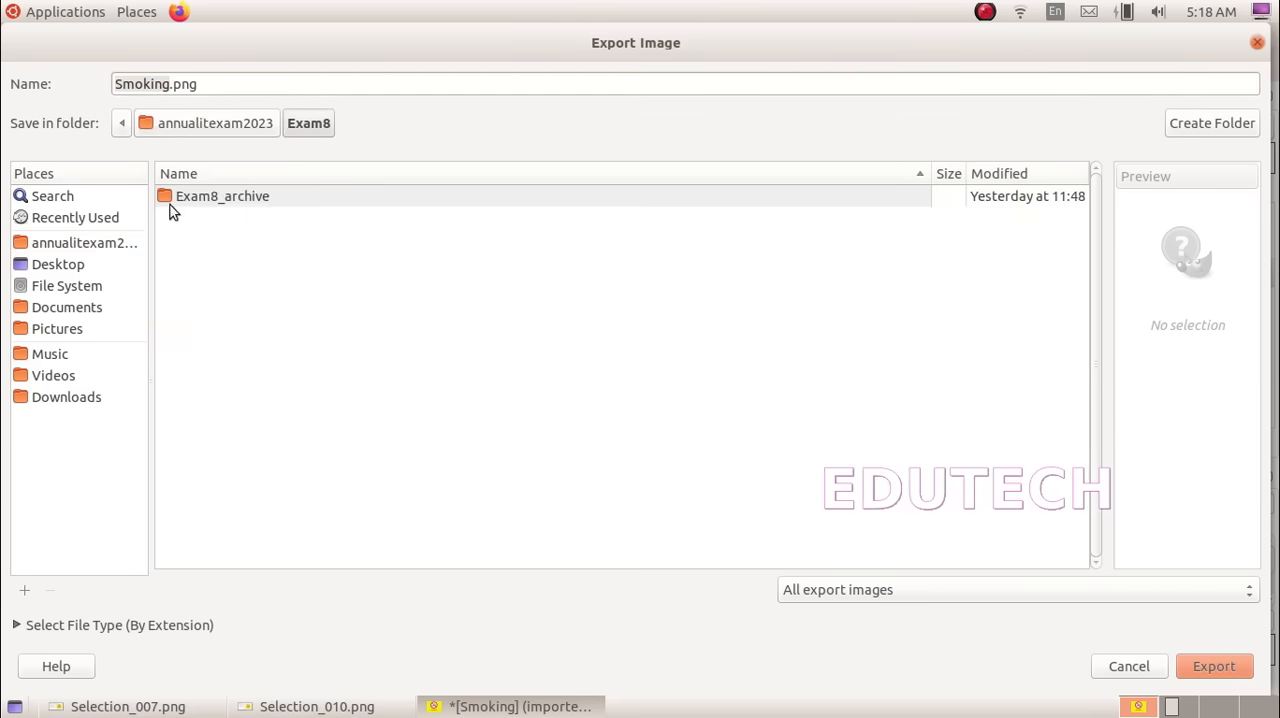
Replace the base name of the export file with 8E20_4
{"action": "left_click", "coordinate": [165, 85]}
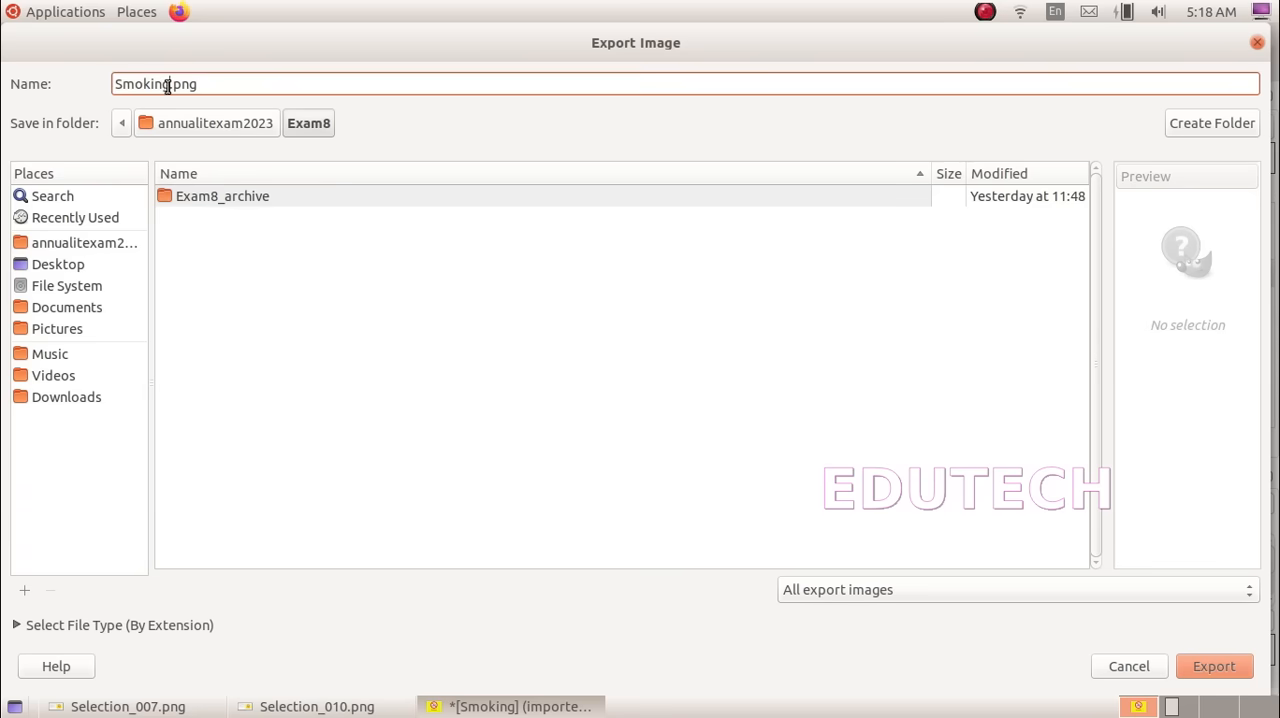
{"action": "left_click_drag", "start_coordinate": [167, 85], "coordinate": [110, 85]}
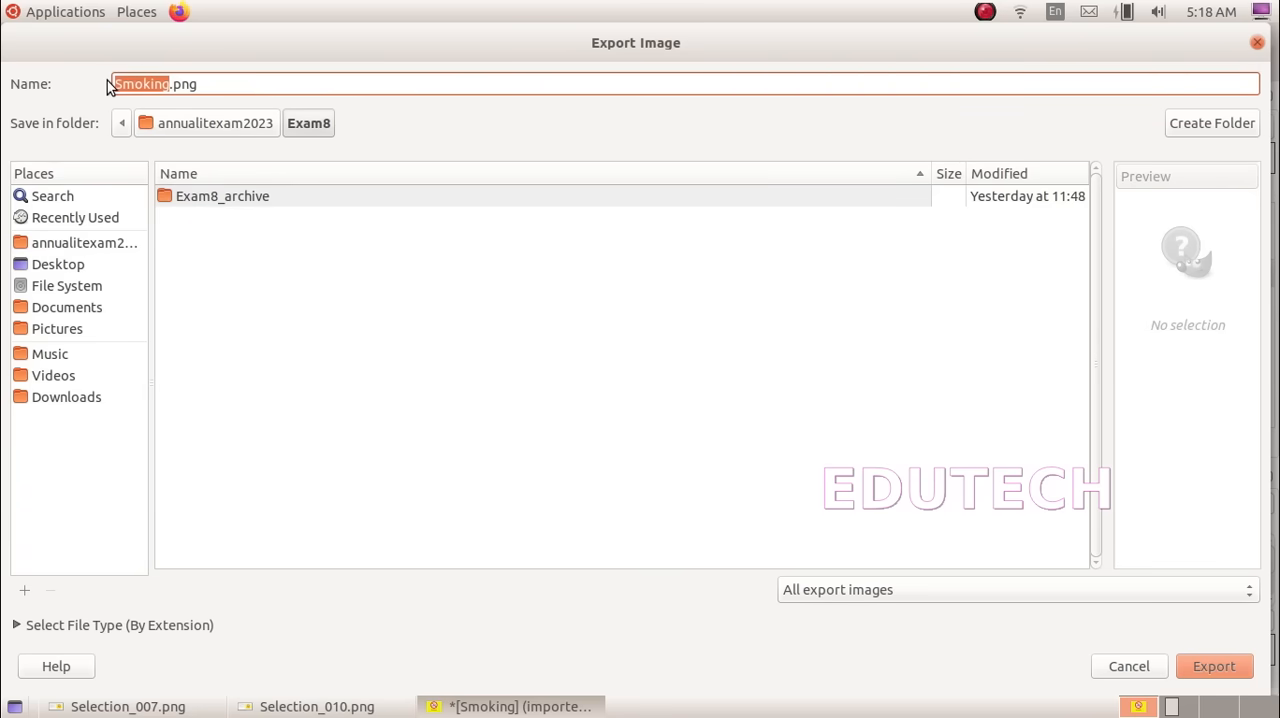
{"action": "type", "text": "8e"}
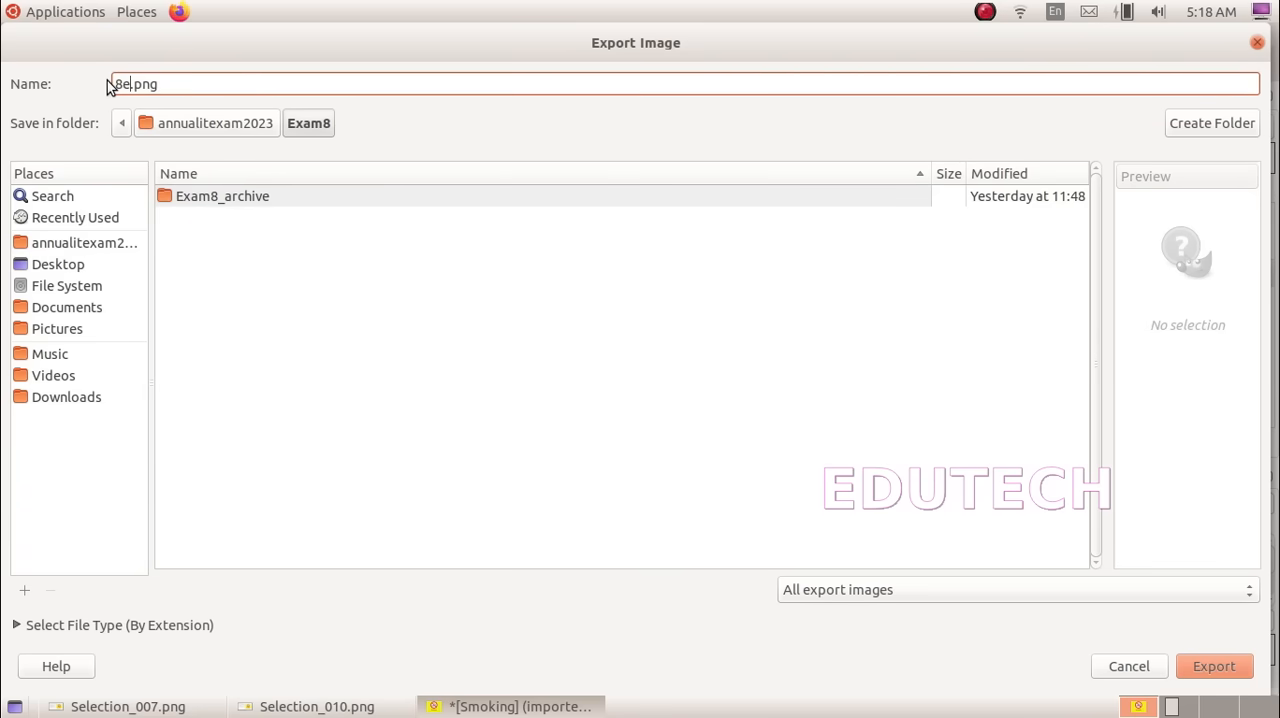
{"action": "type", "text": "20"}
{"action": "key", "text": "BackSpace"}
{"action": "key", "text": "BackSpace"}
{"action": "key", "text": "BackSpace"}
{"action": "type", "text": "e20_"}
{"action": "key", "text": "BackSpace"}
{"action": "key", "text": "BackSpace"}
{"action": "key", "text": "BackSpace"}
{"action": "key", "text": "BackSpace"}
{"action": "type", "text": "E20_4"}
Check the required format in Selection_010.png, change the file extension to .jpg and export the poster to Exam8 as JPEG
{"action": "left_click", "coordinate": [196, 86]}
{"action": "left_click", "coordinate": [340, 706]}
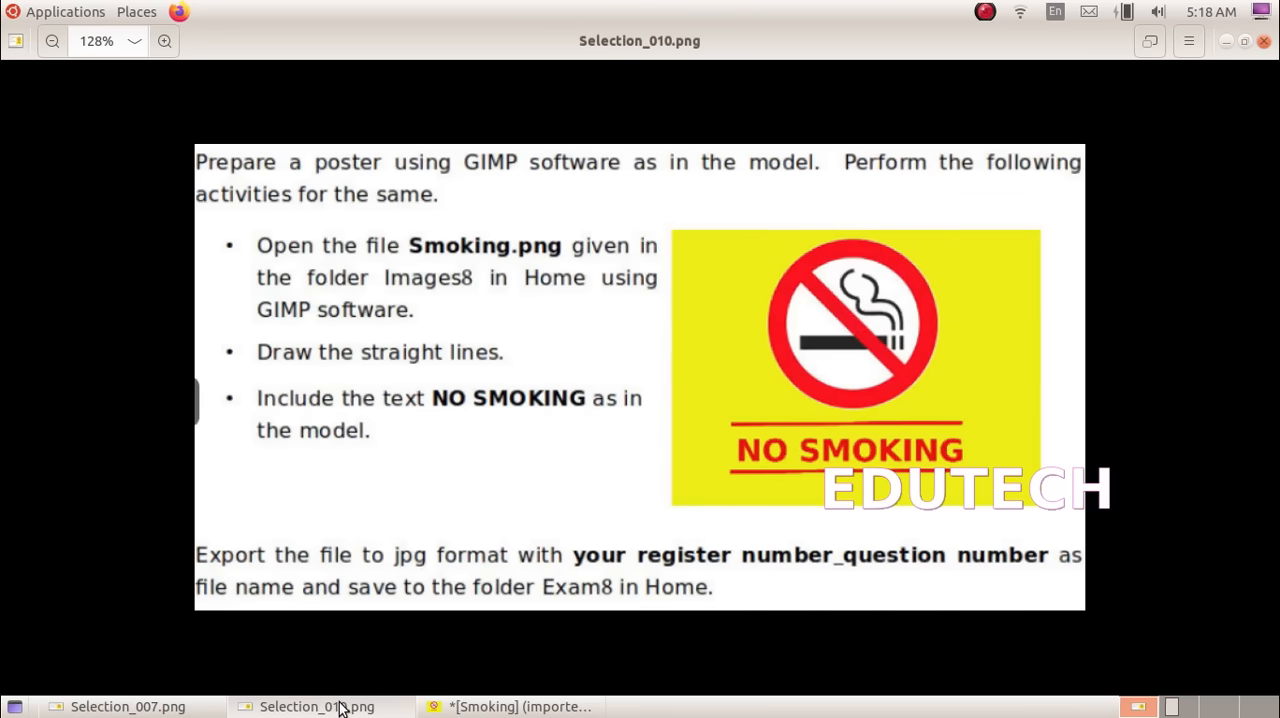
{"action": "left_click", "coordinate": [512, 706]}
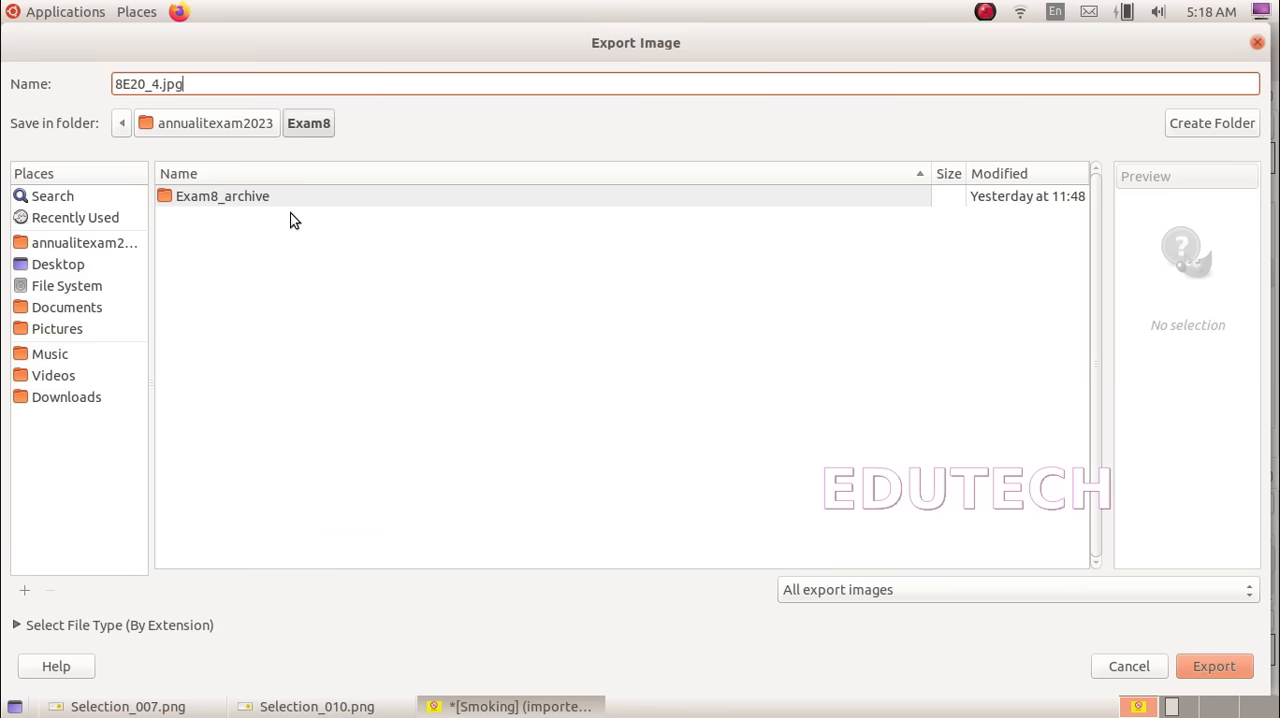
{"action": "left_click", "coordinate": [1218, 662]}
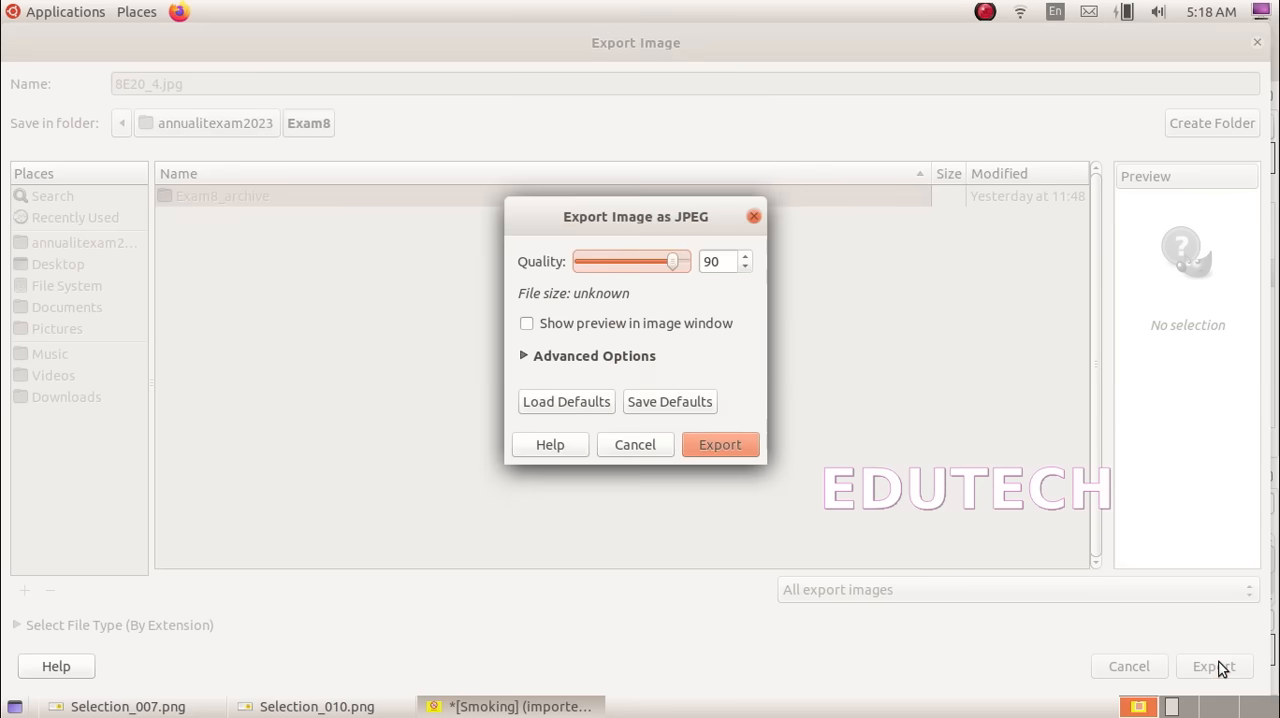
{"action": "left_click", "coordinate": [737, 446]}
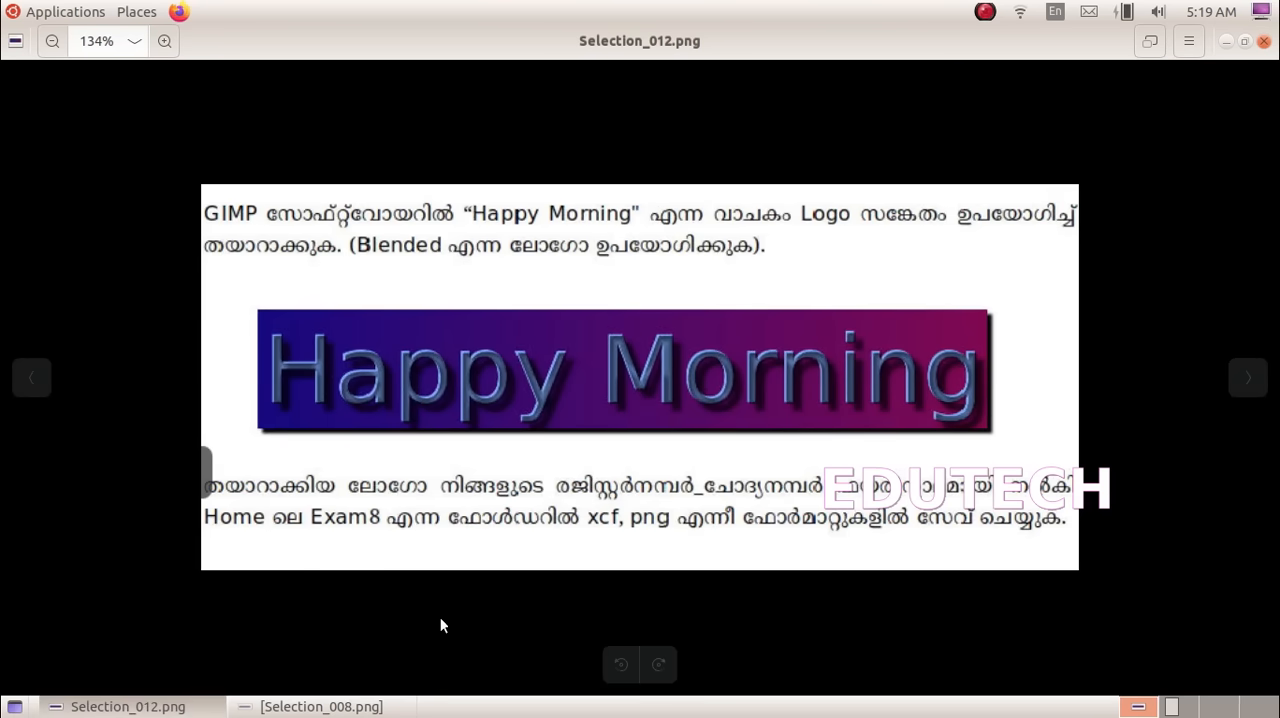
Read the Happy Morning logo task in Selection_008.png and Selection_012.png, and launch GNU Image Manipulation Program
{"action": "left_click", "coordinate": [318, 706]}
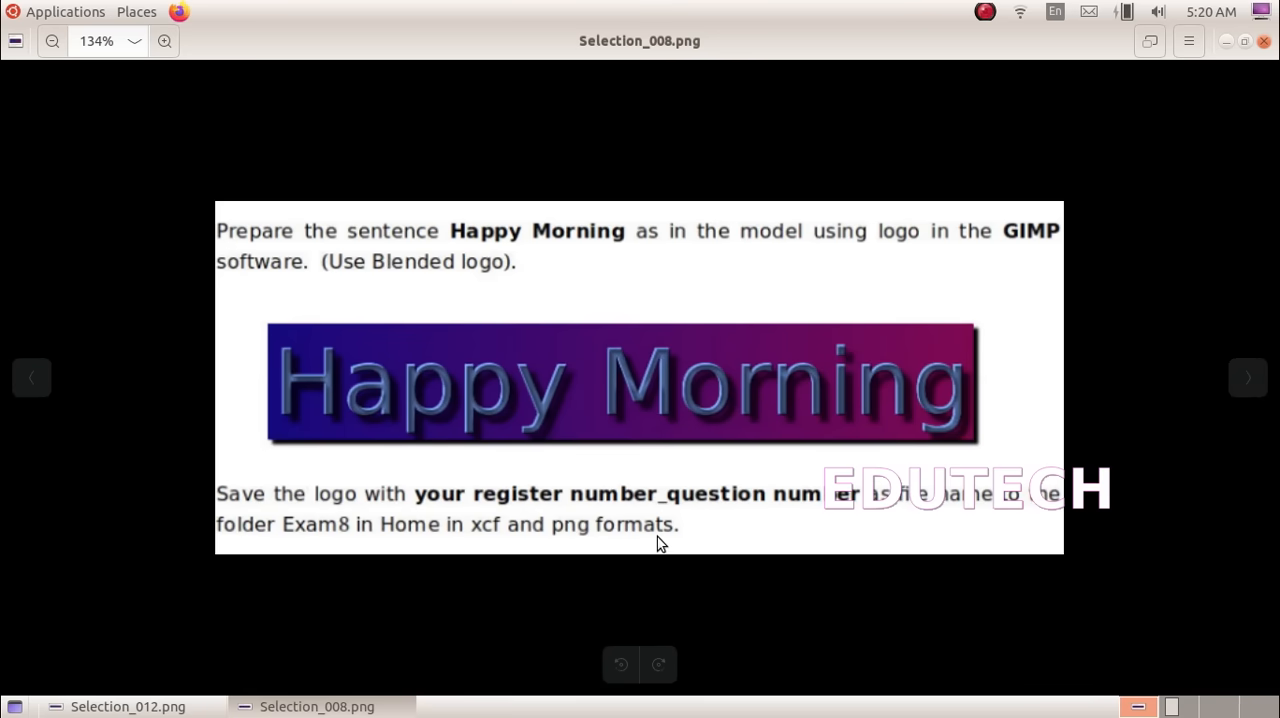
{"action": "key", "text": "alt+Tab"}
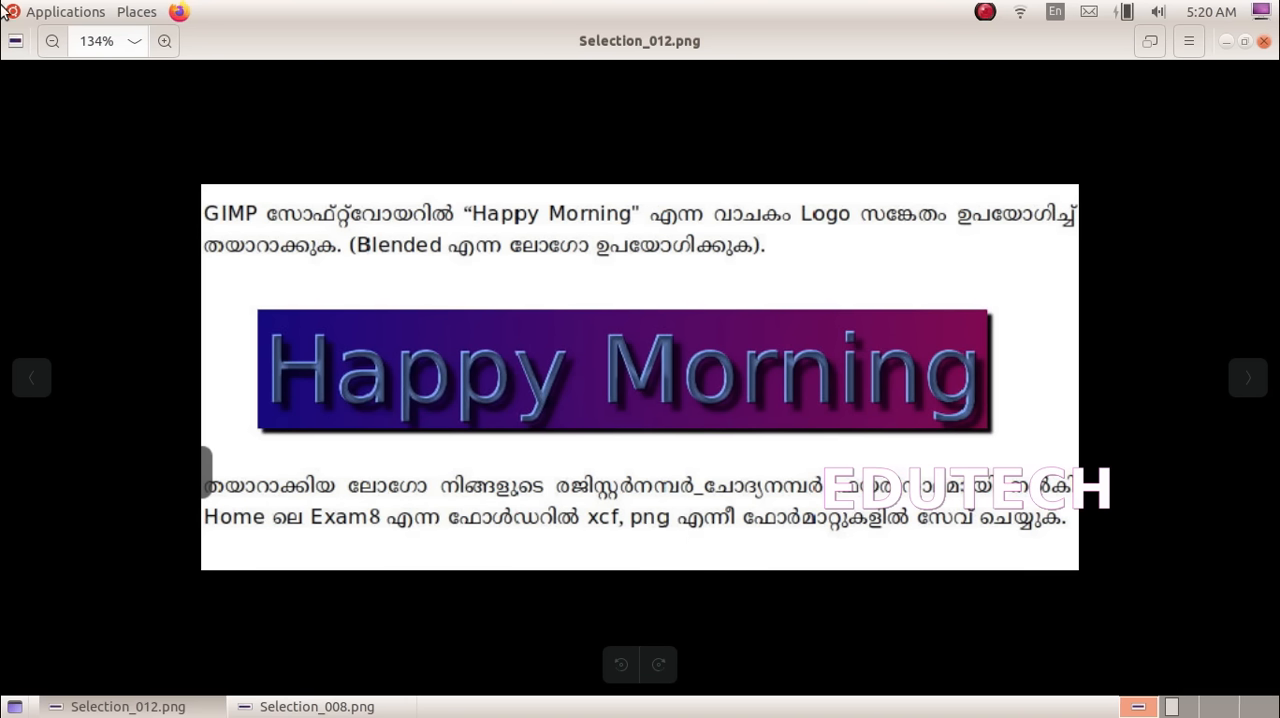
{"action": "left_click", "coordinate": [38, 12]}
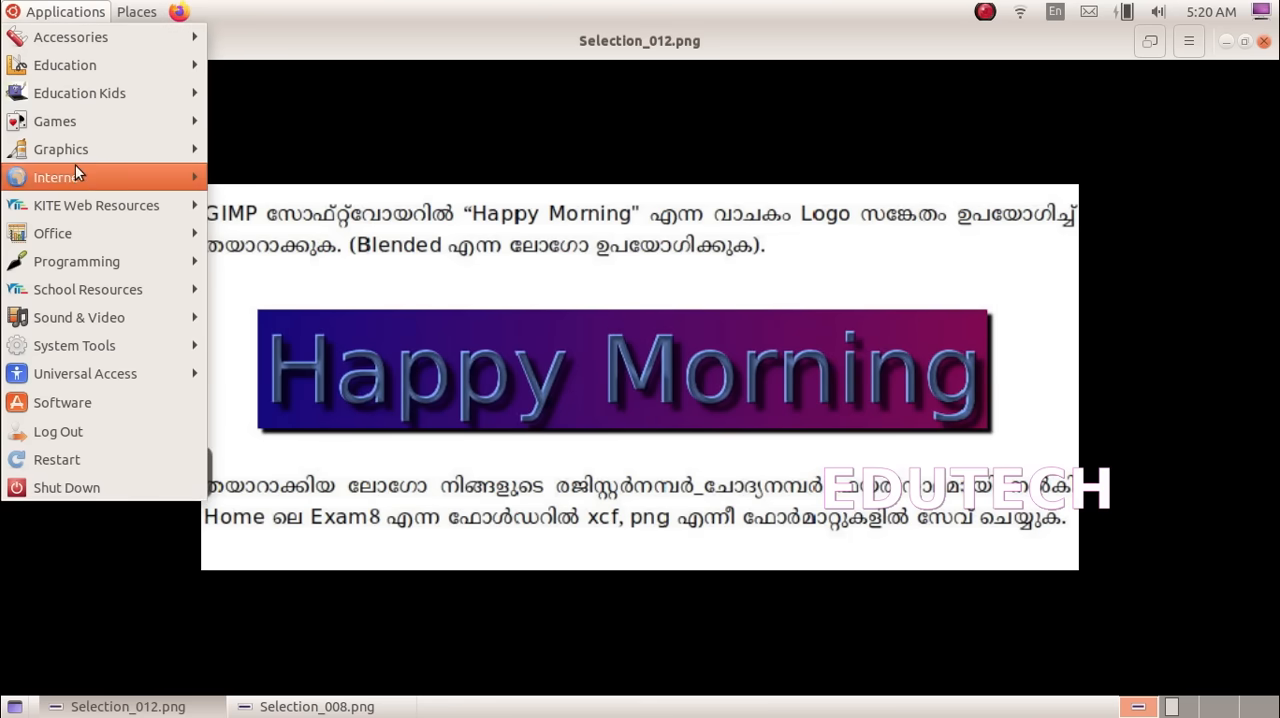
{"action": "mouse_move", "coordinate": [135, 158]}
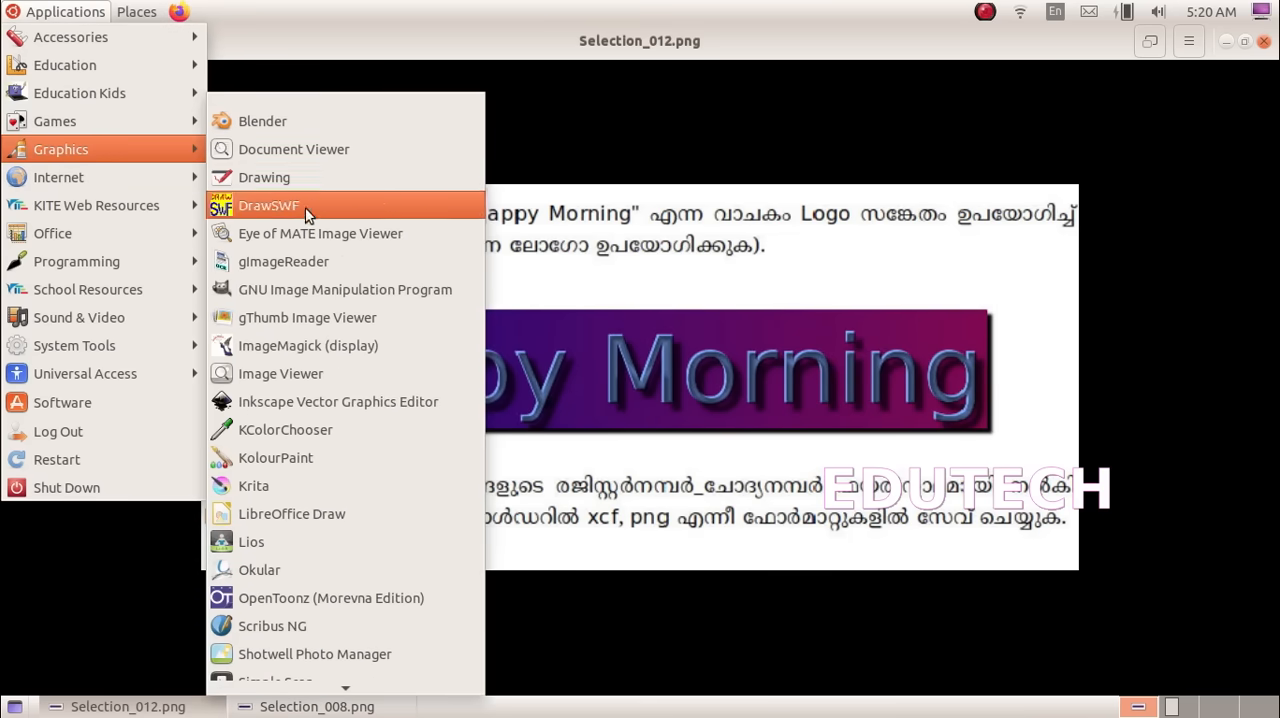
{"action": "left_click", "coordinate": [371, 288]}
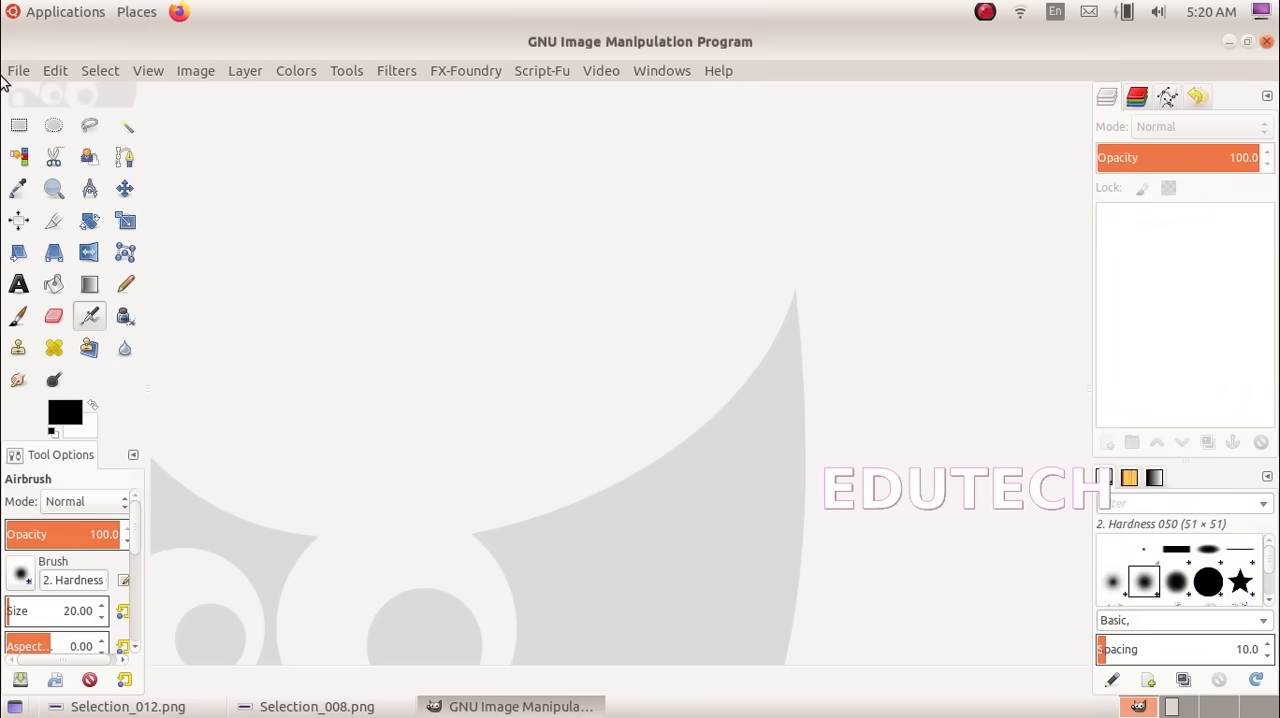
Start creating a Blended logo and check the required text in Selection_012.png
{"action": "left_click", "coordinate": [16, 71]}
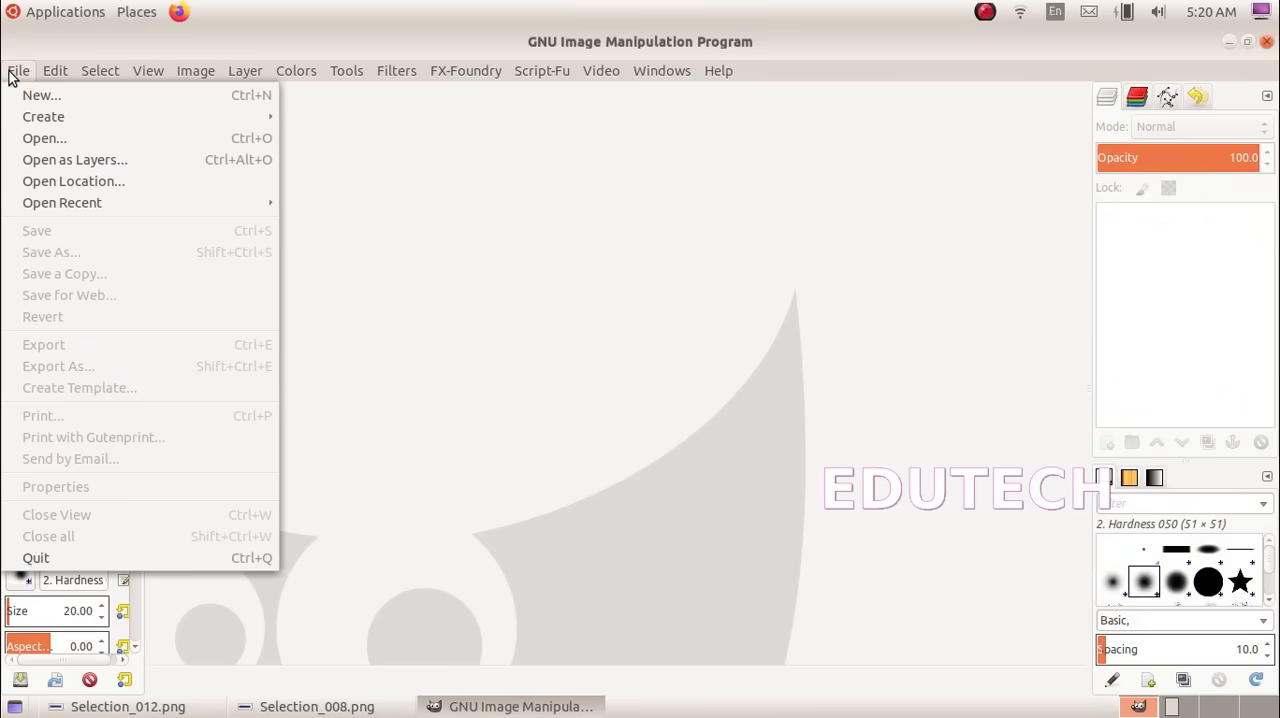
{"action": "mouse_move", "coordinate": [41, 121]}
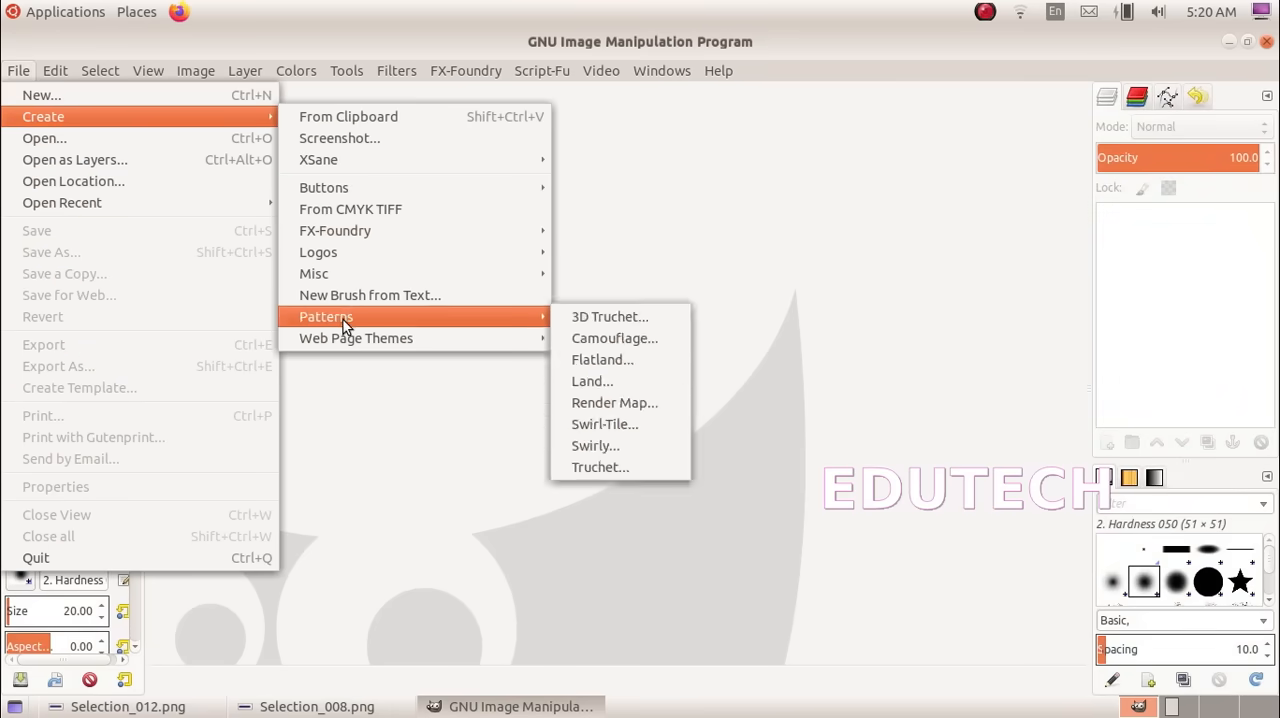
{"action": "mouse_move", "coordinate": [357, 253]}
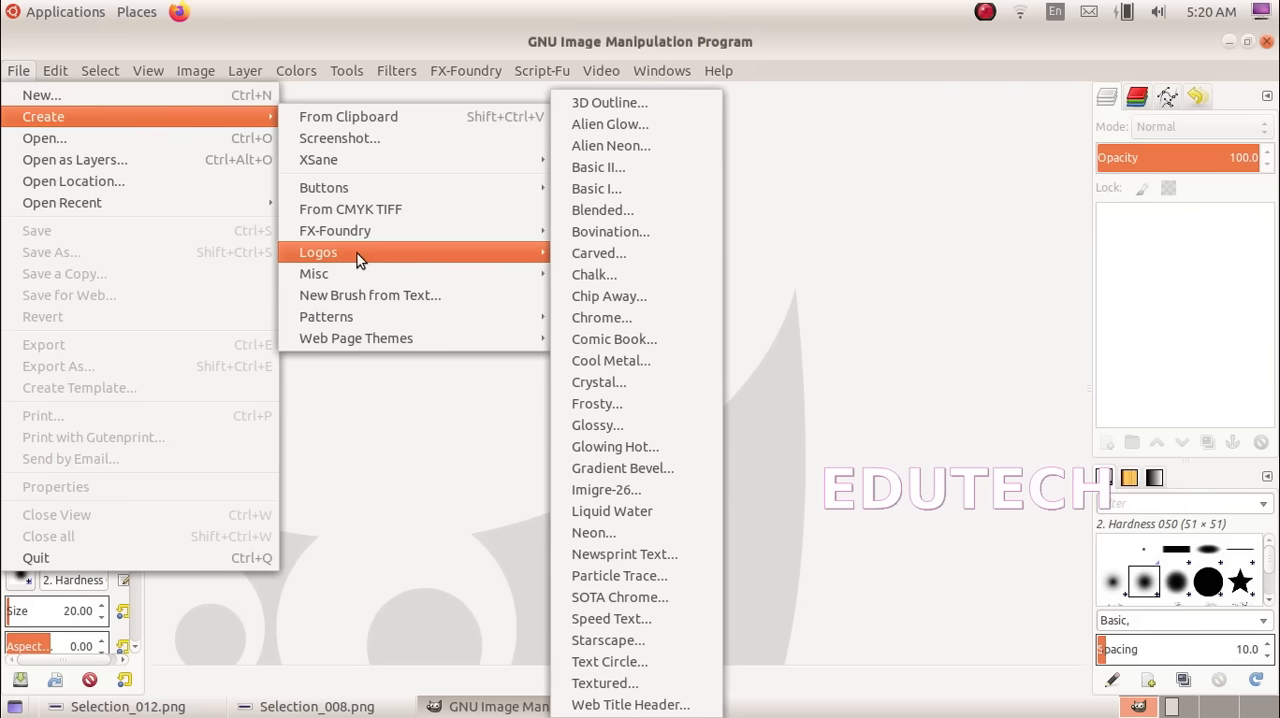
{"action": "left_click", "coordinate": [624, 217]}
{"action": "left_click", "coordinate": [98, 710]}
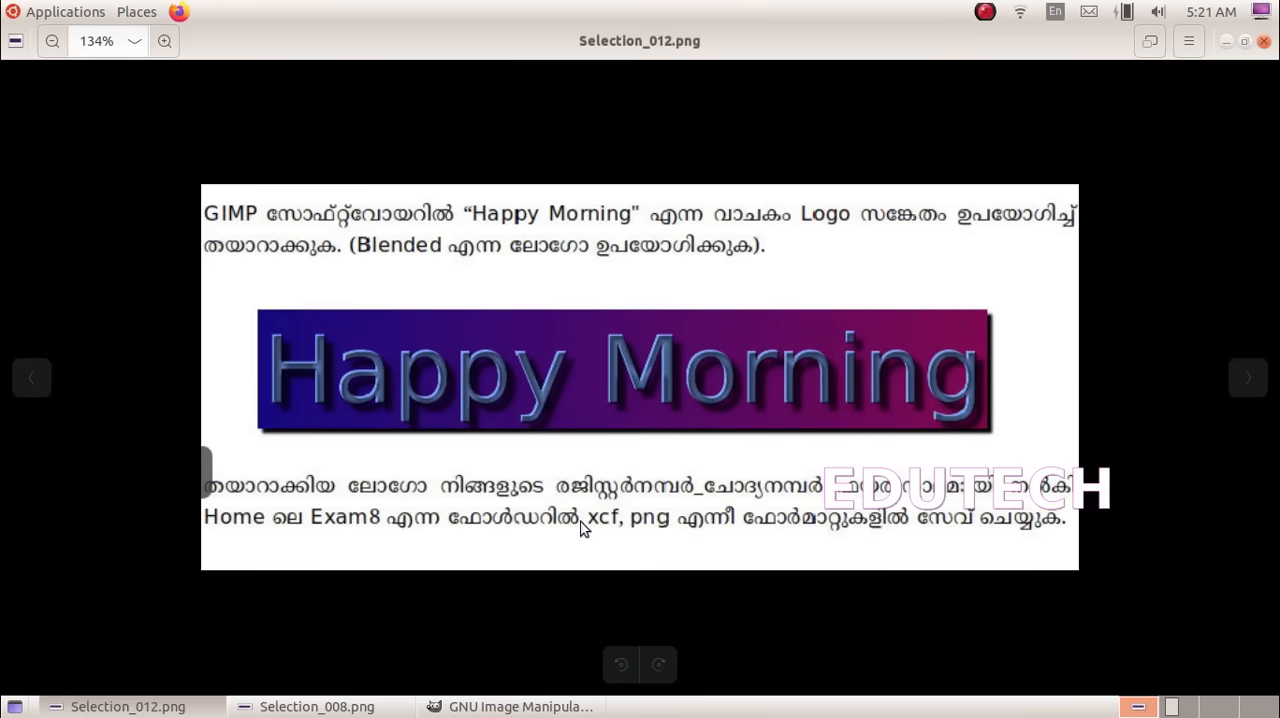
{"action": "left_click", "coordinate": [563, 705]}
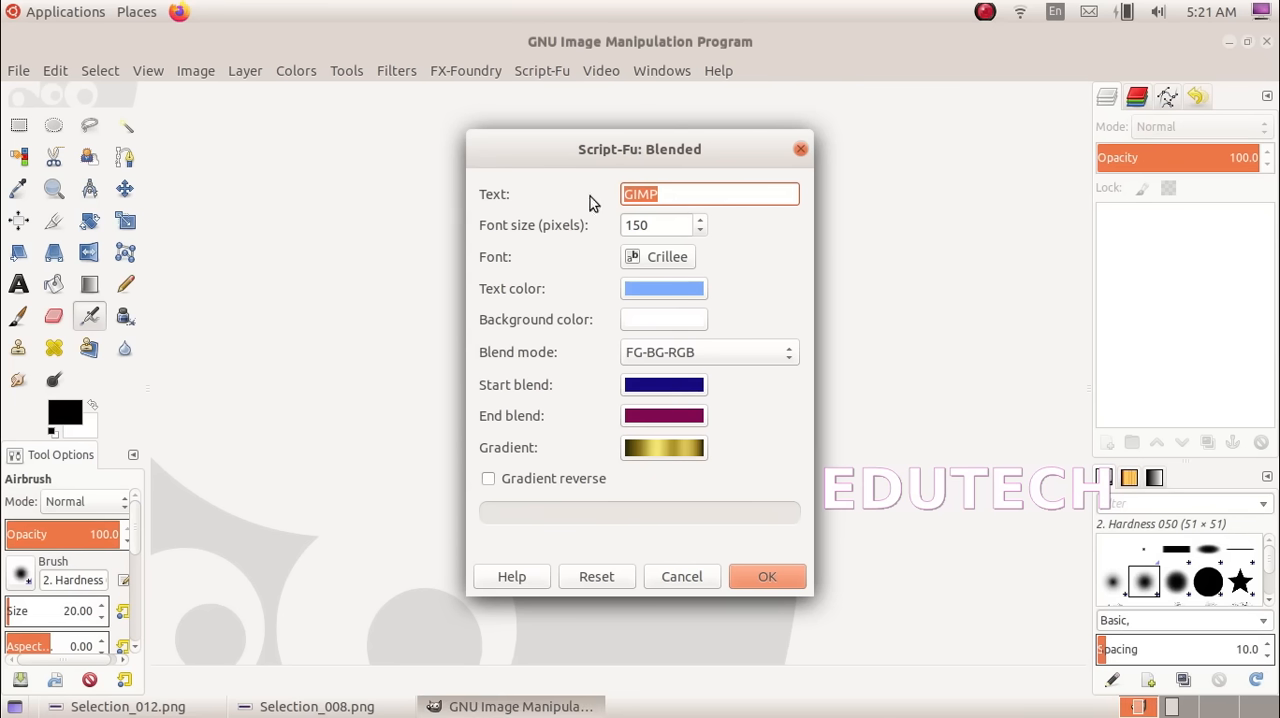
Set the logo text to HAPPY MORNING, check the model in Selection_012.png and generate the logo with the other settings at their offered values
{"action": "type", "text": "HAPPY MORNING"}
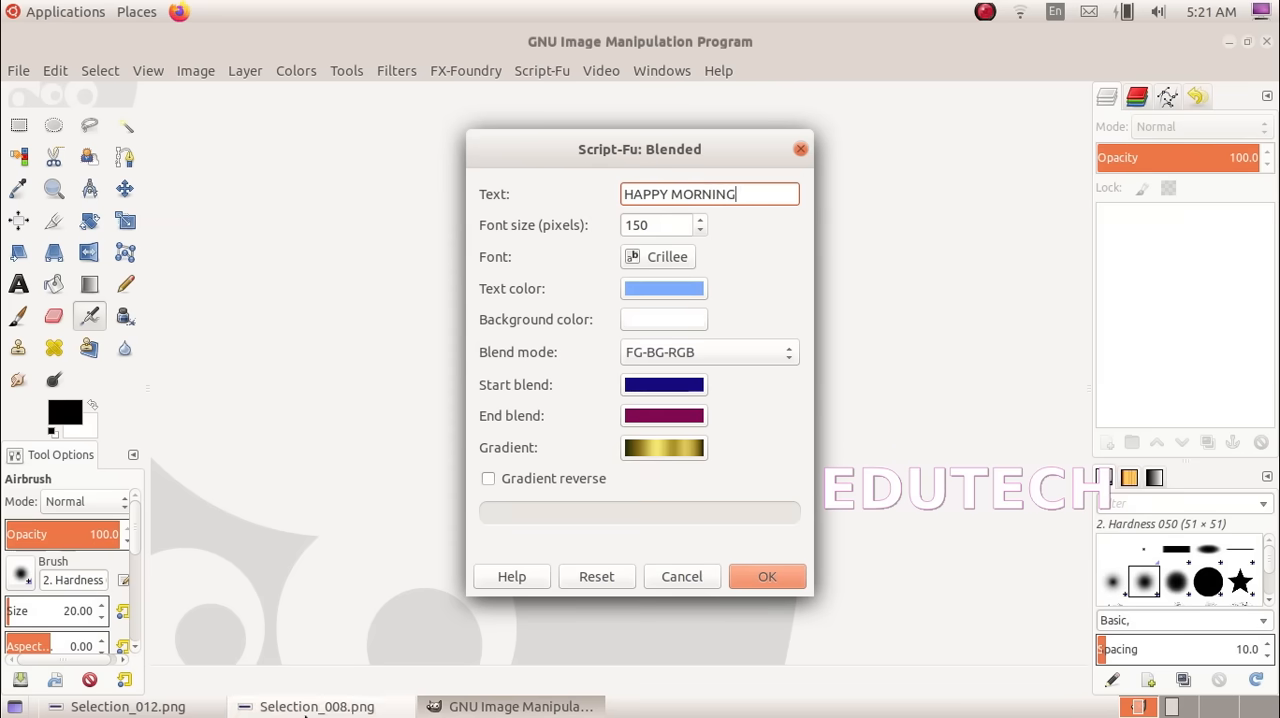
{"action": "left_click", "coordinate": [175, 707]}
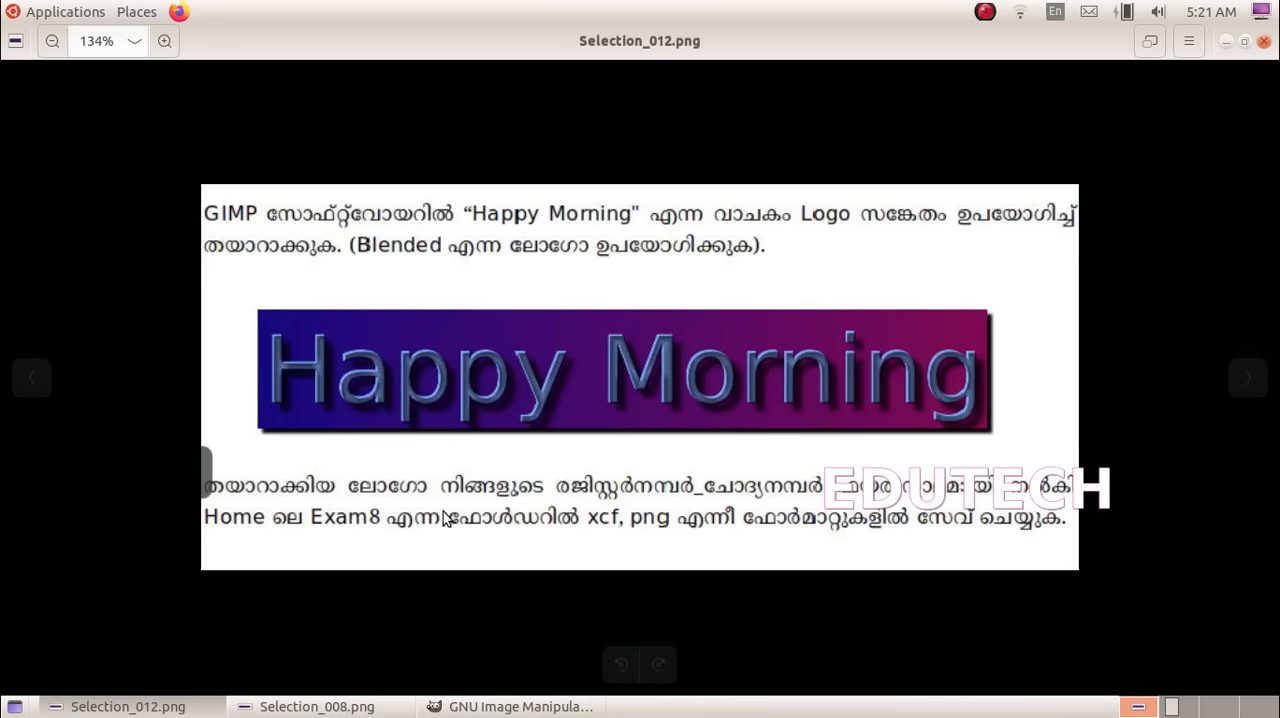
{"action": "left_click", "coordinate": [510, 707]}
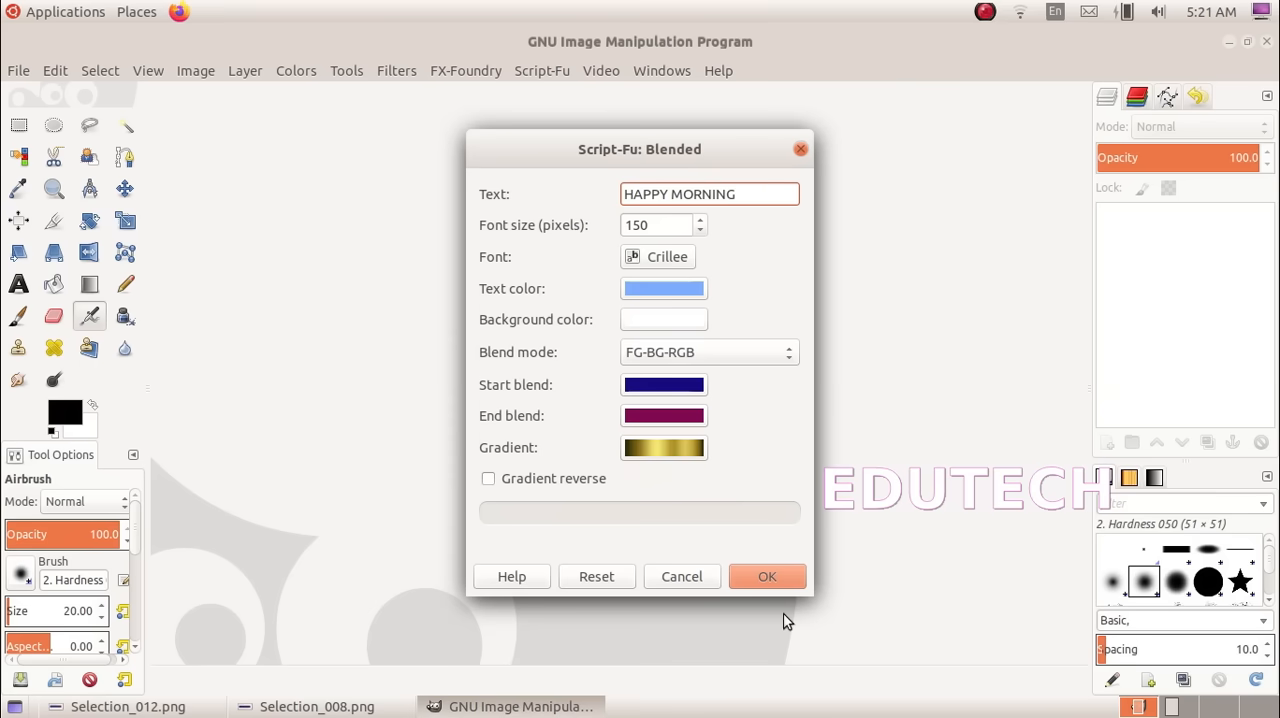
{"action": "left_click", "coordinate": [772, 561]}
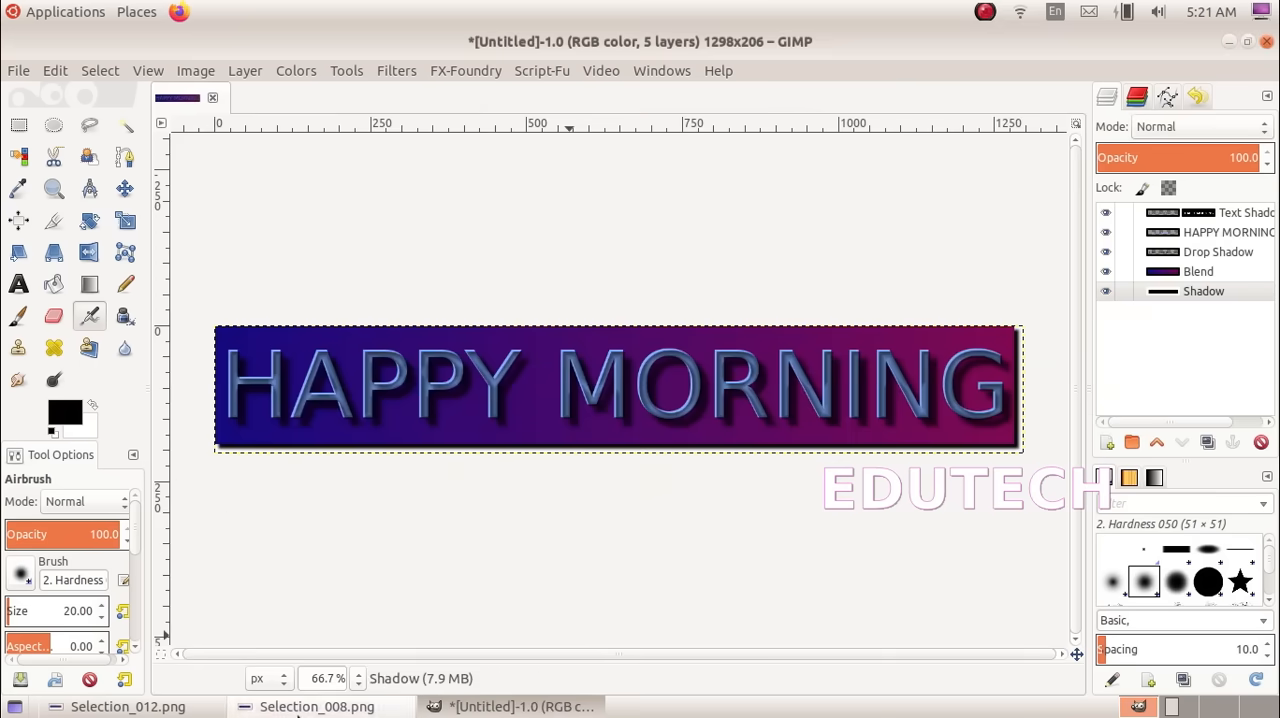
Check the save instructions in Selection_012.png and start saving the logo under a new name in the annualitexam2023 home folder's Exam8 folder
{"action": "left_click", "coordinate": [188, 710]}
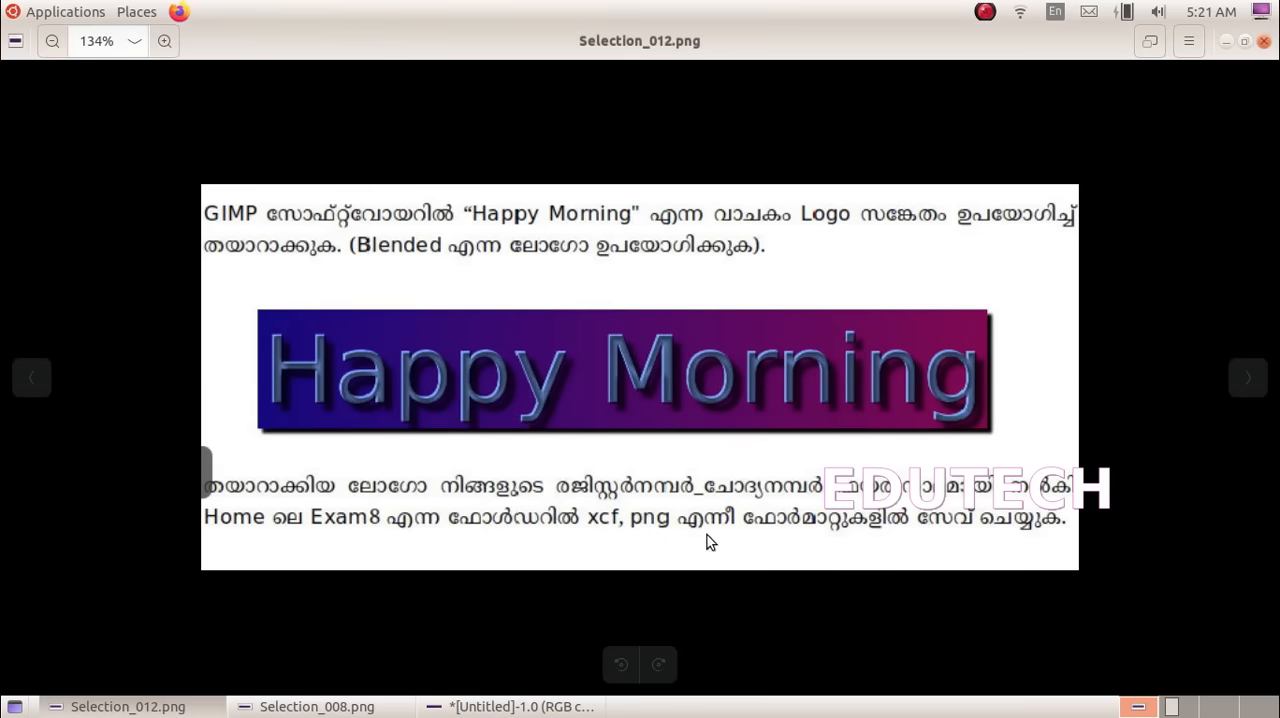
{"action": "left_click", "coordinate": [567, 712]}
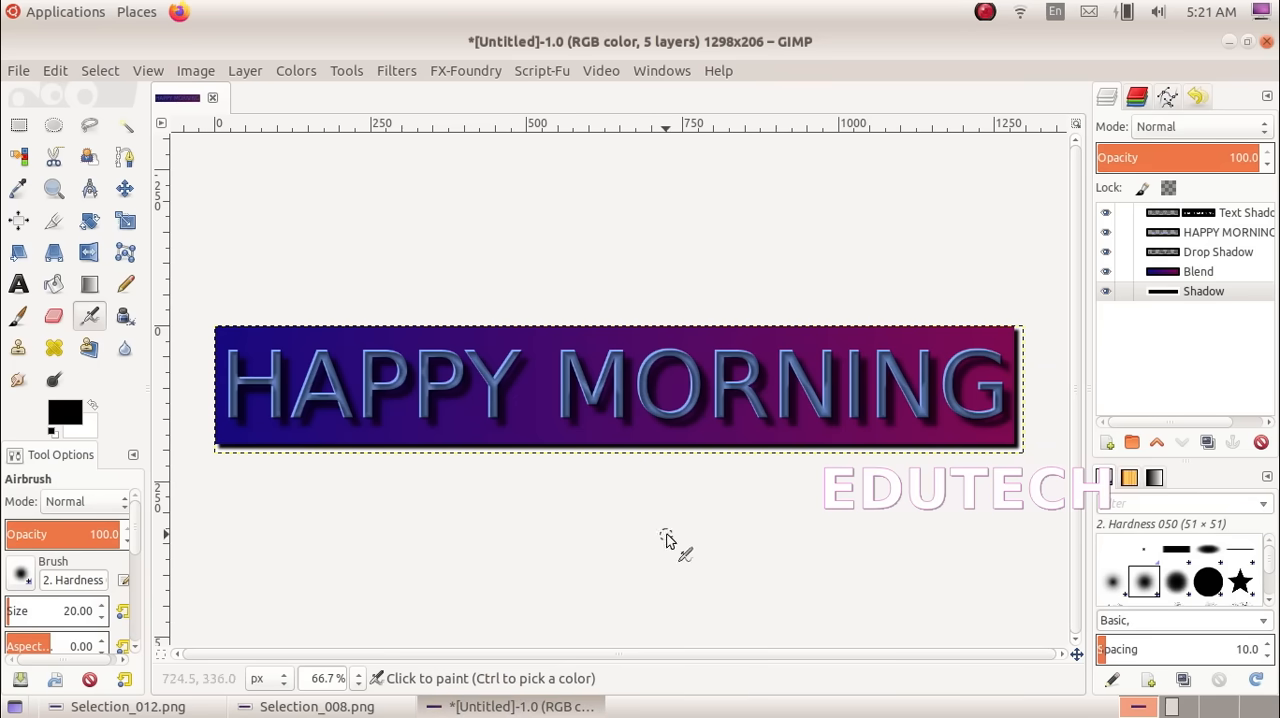
{"action": "left_click", "coordinate": [16, 72]}
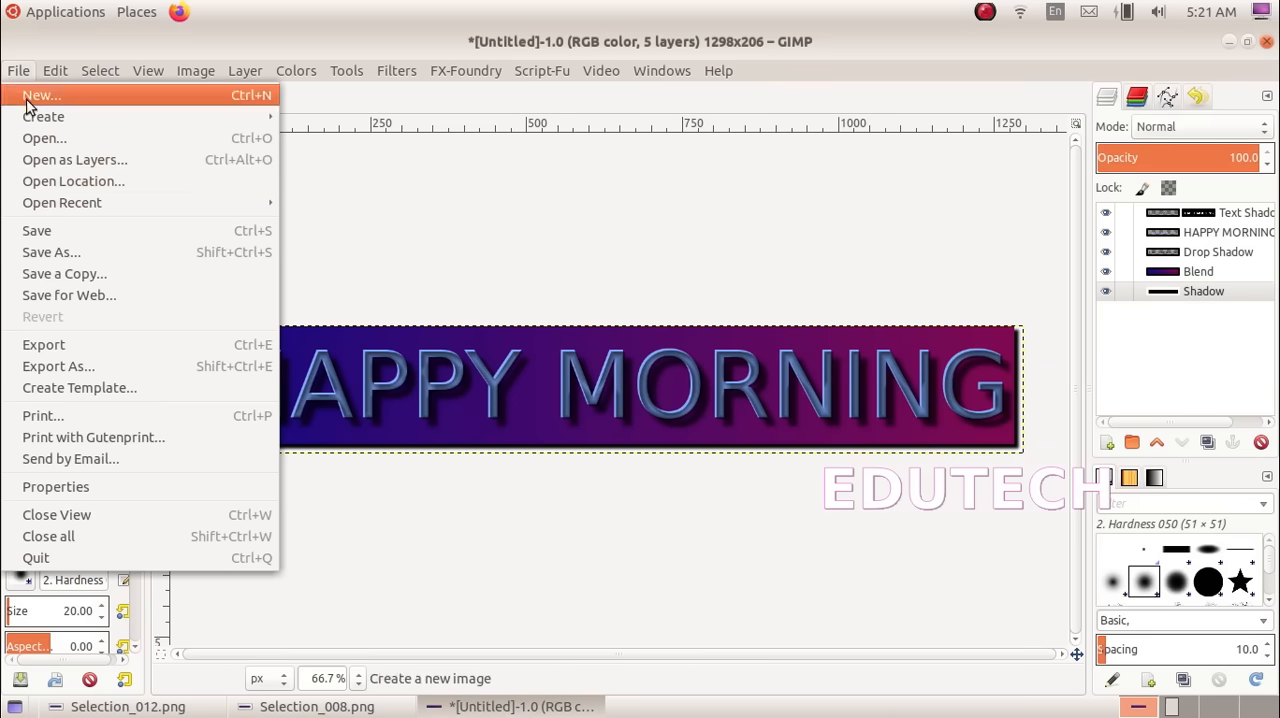
{"action": "left_click", "coordinate": [62, 250]}
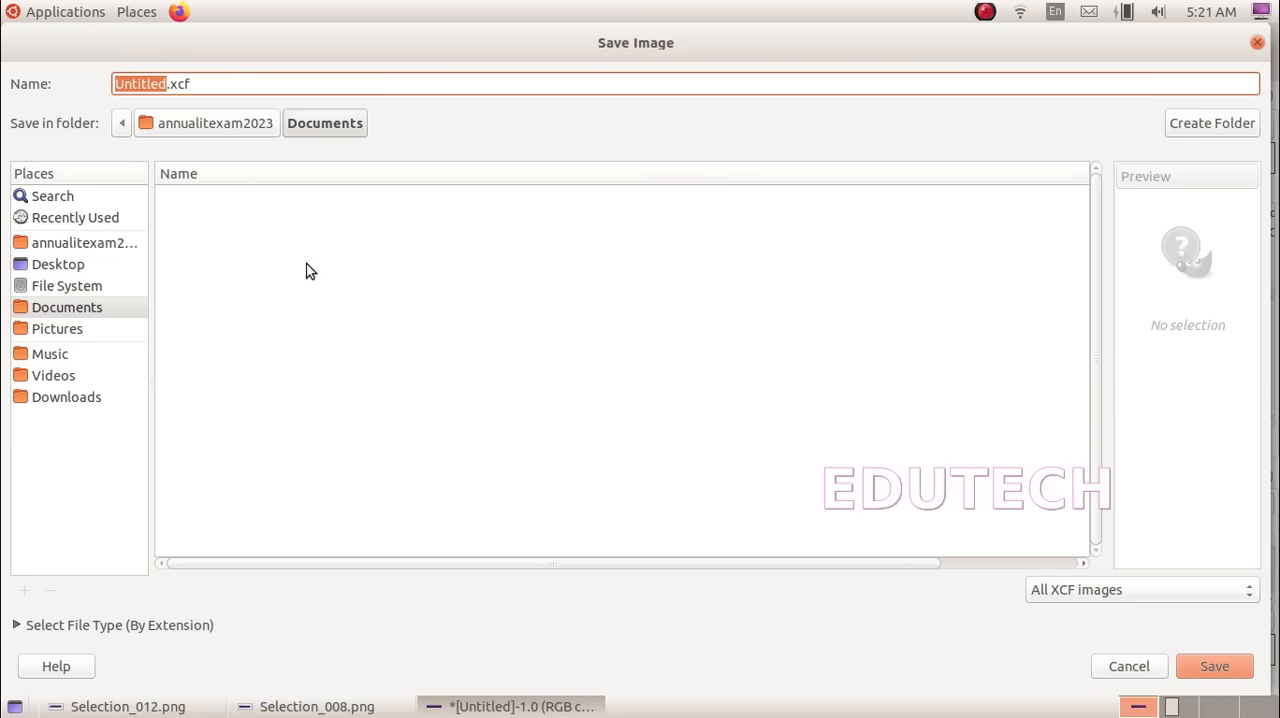
{"action": "left_click", "coordinate": [88, 246]}
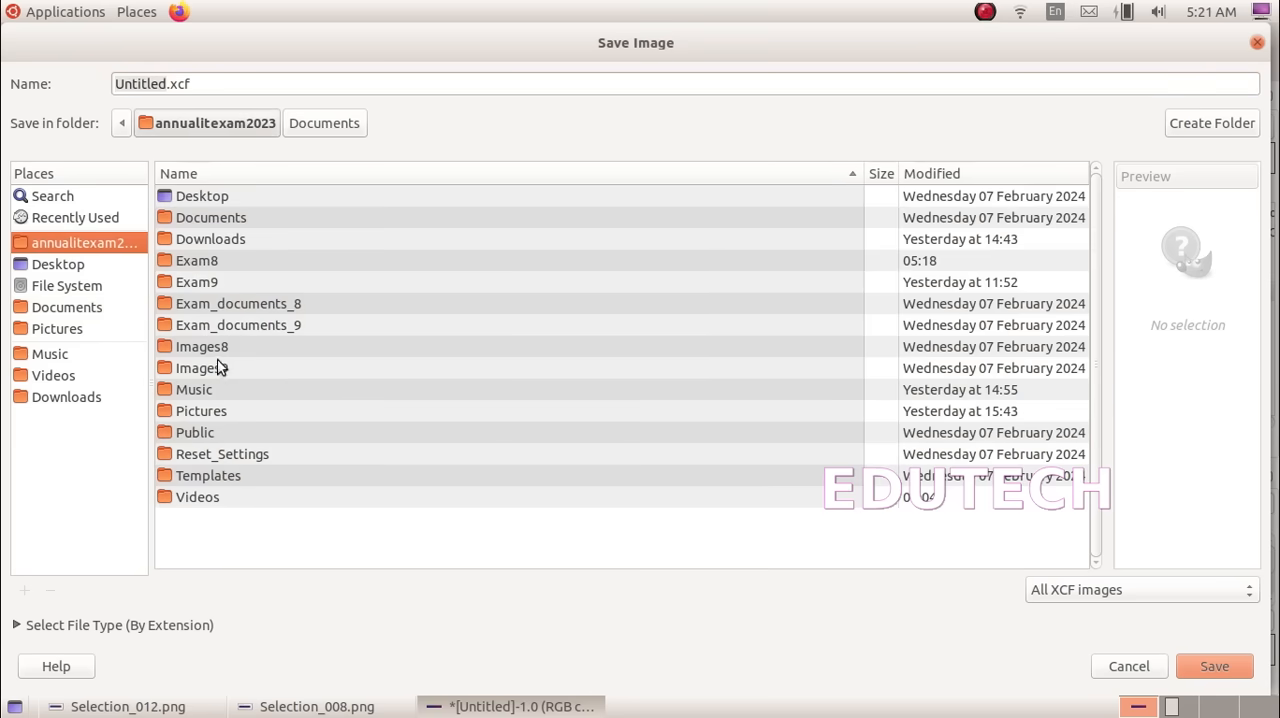
{"action": "double_click", "coordinate": [226, 260]}
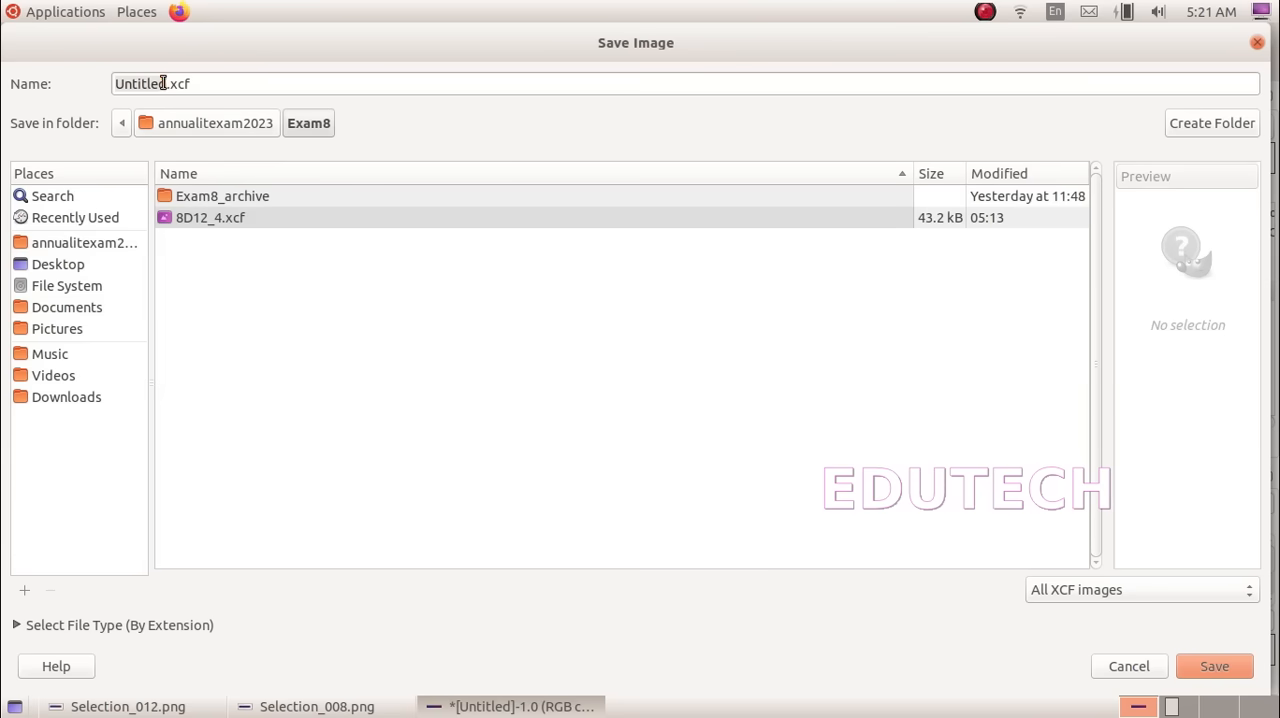
Name the file 8A30_4.xcf and save the logo in XCF format
{"action": "left_click_drag", "start_coordinate": [164, 84], "coordinate": [73, 81]}
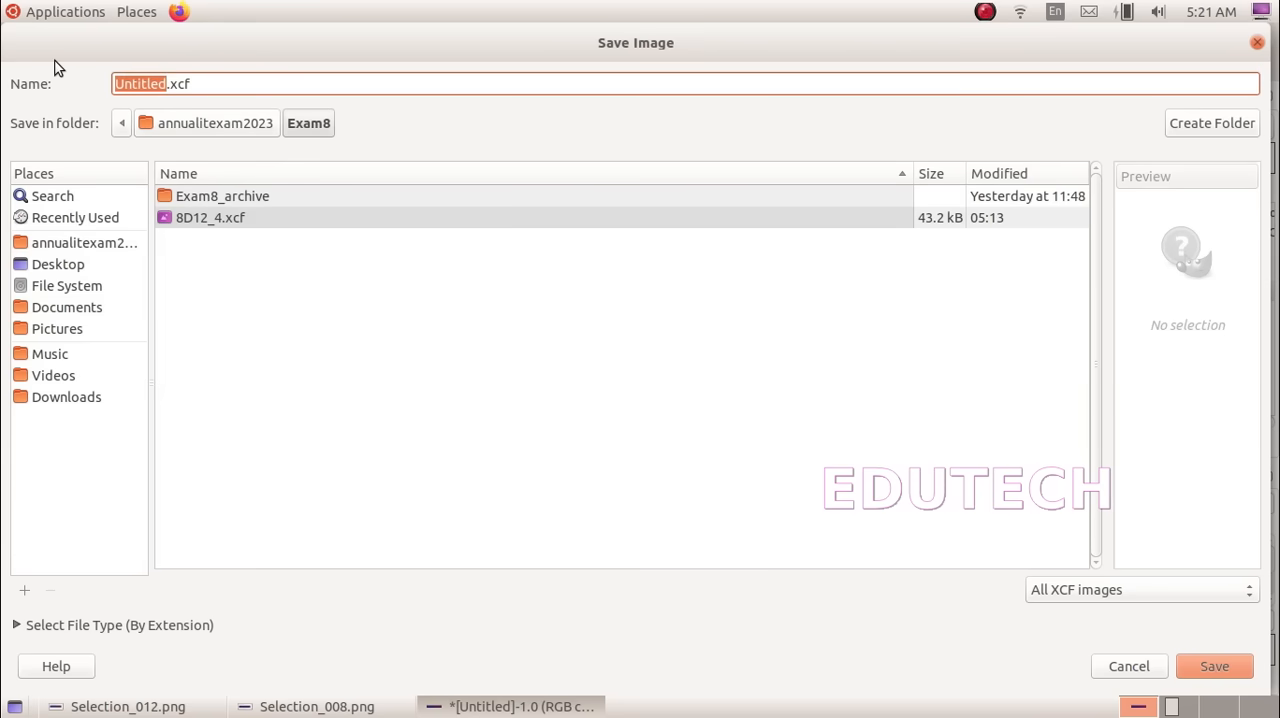
{"action": "type", "text": "8A"}
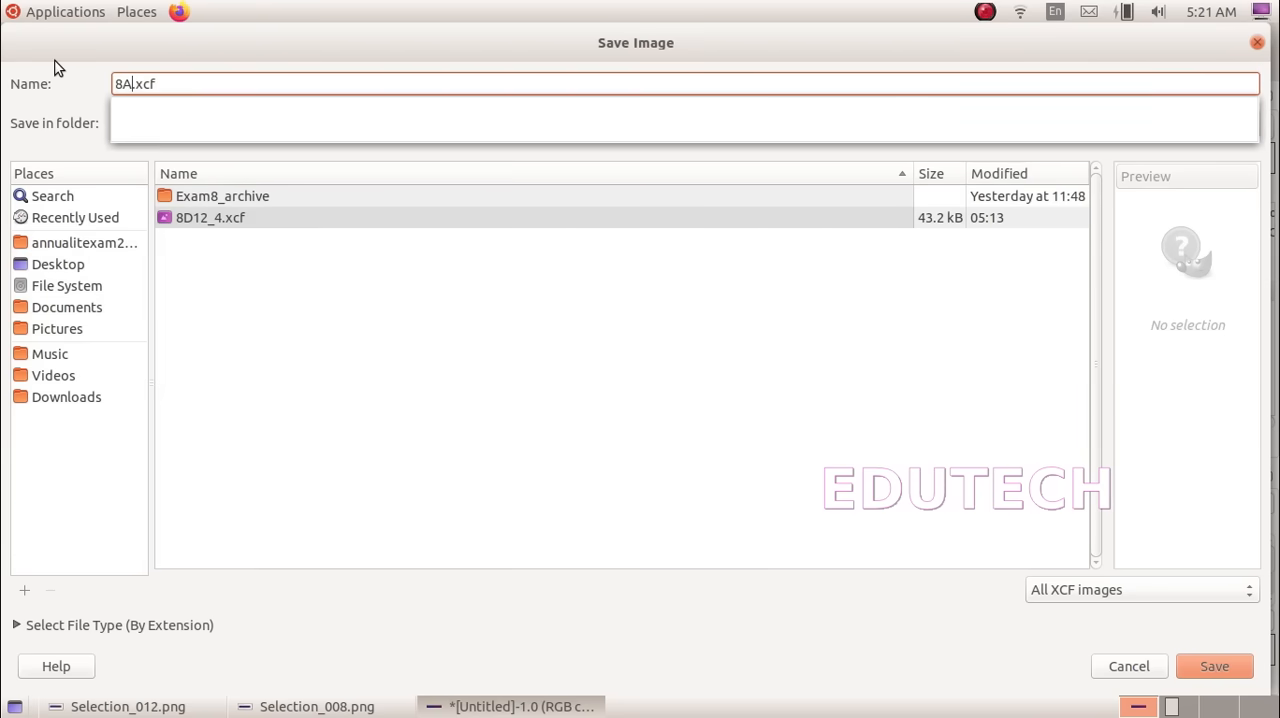
{"action": "type", "text": "30"}
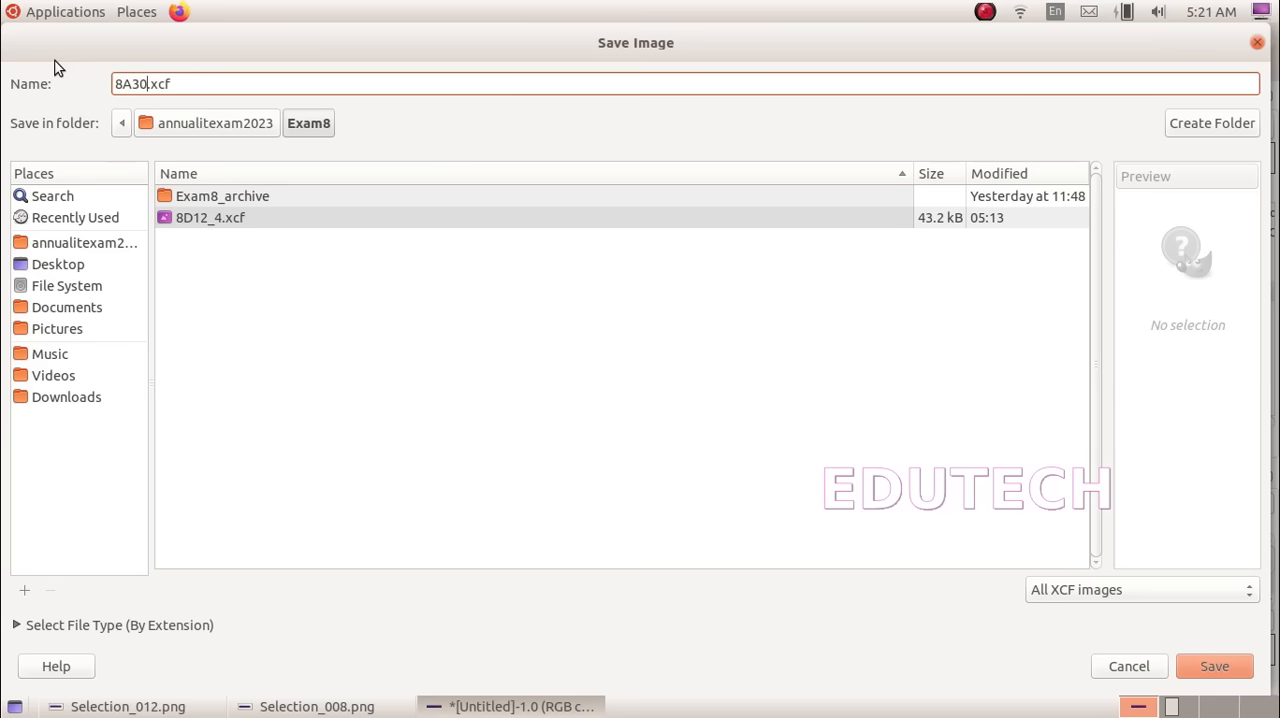
{"action": "type", "text": "_4"}
{"action": "left_click", "coordinate": [1209, 662]}
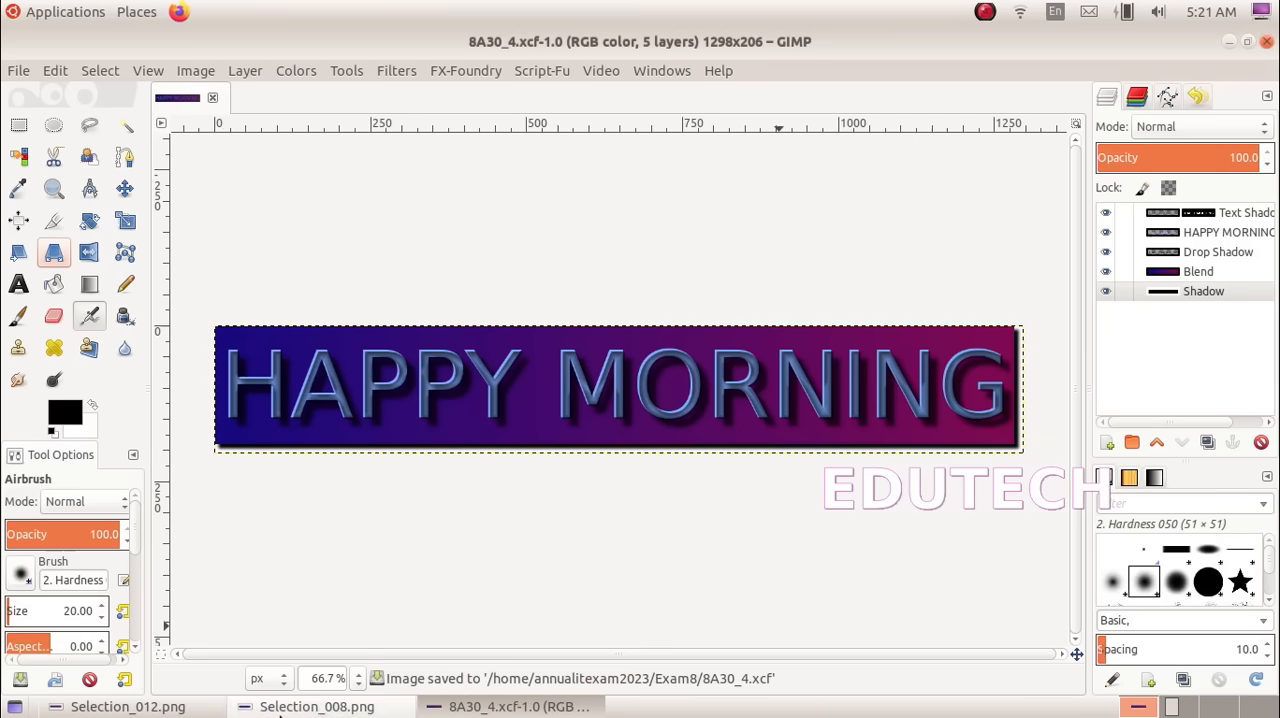
Check the required formats in Selection_008.png and export the logo to Exam8 as 8A30_4.png with the offered PNG options
{"action": "left_click", "coordinate": [310, 706]}
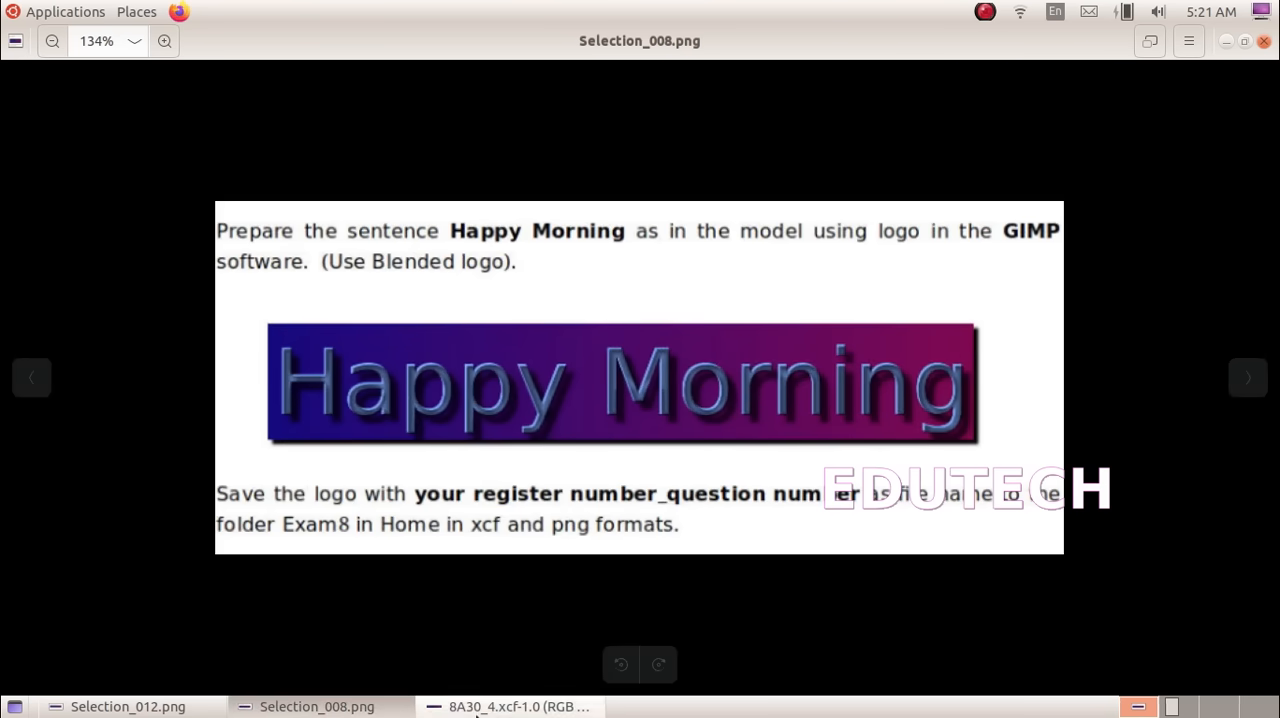
{"action": "left_click", "coordinate": [545, 706]}
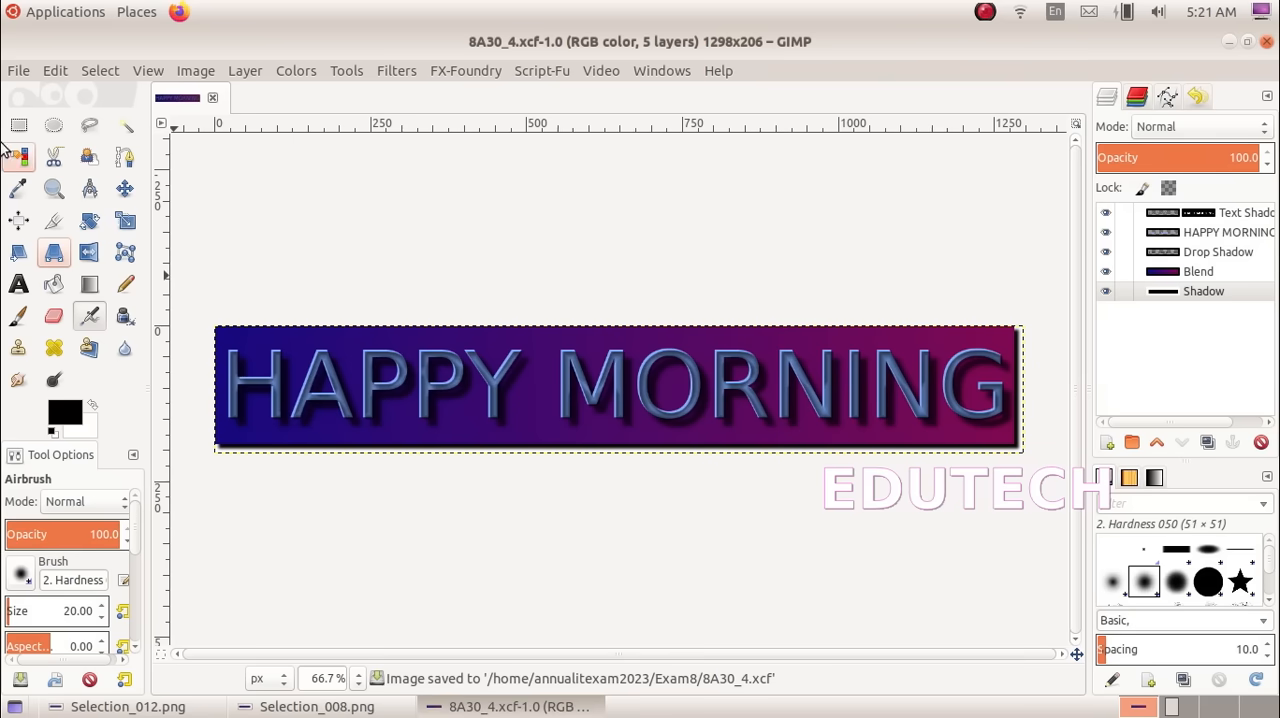
{"action": "left_click", "coordinate": [16, 72]}
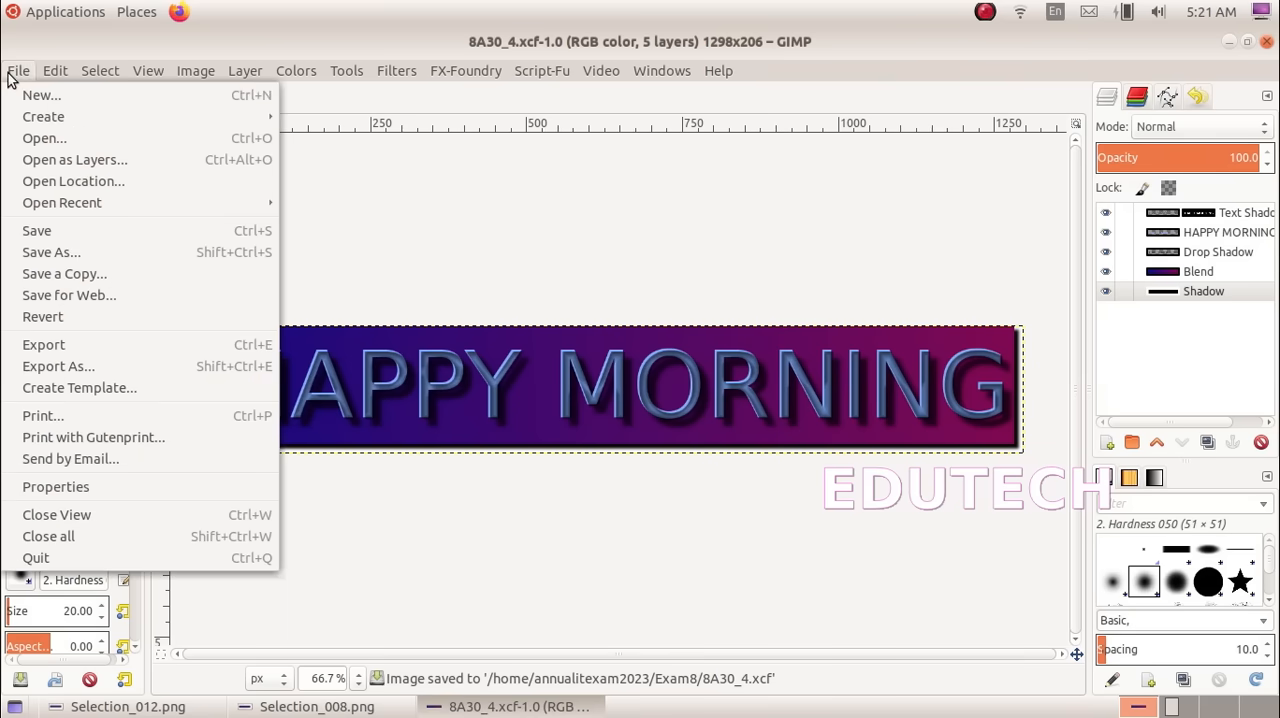
{"action": "left_click", "coordinate": [47, 347]}
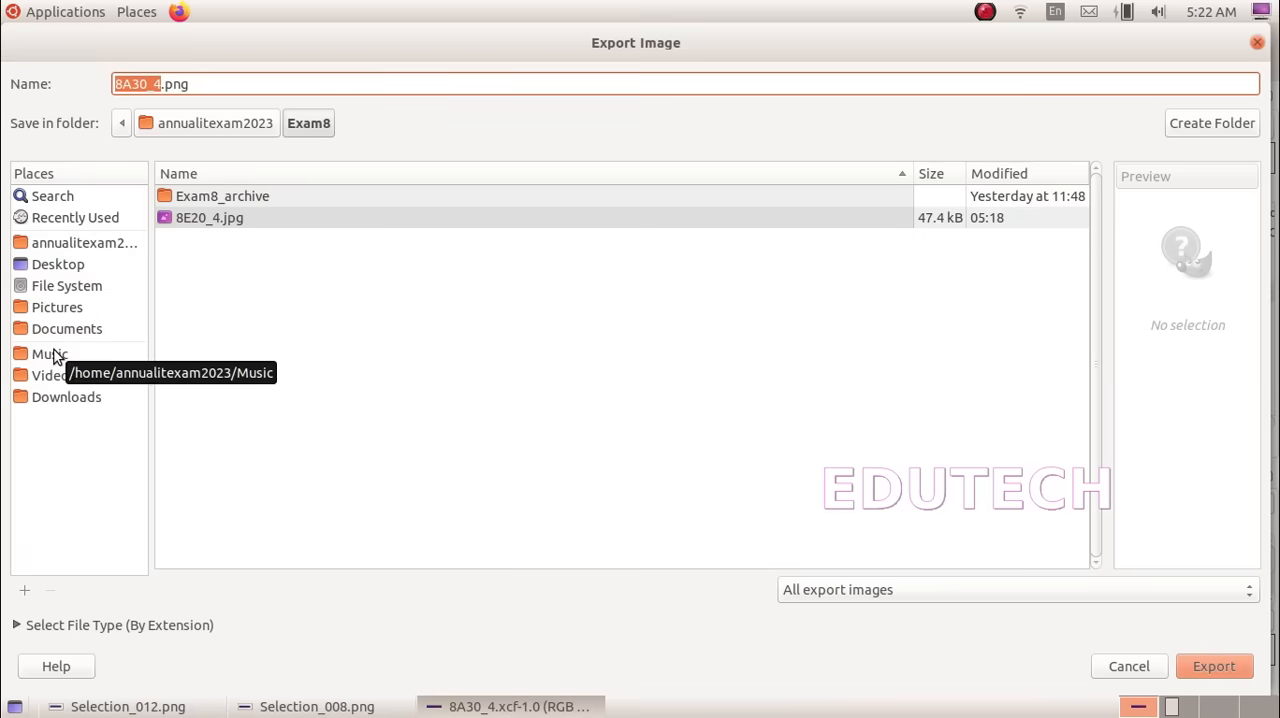
{"action": "left_click", "coordinate": [190, 87]}
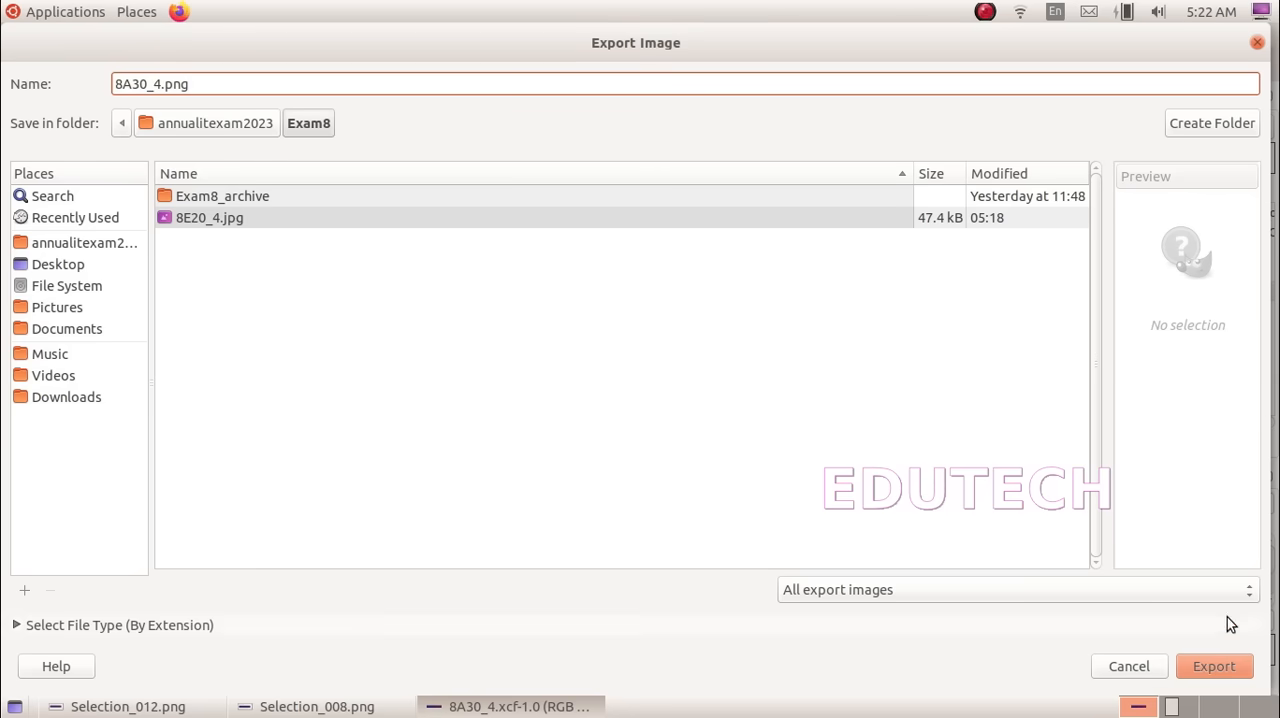
{"action": "left_click", "coordinate": [1228, 675]}
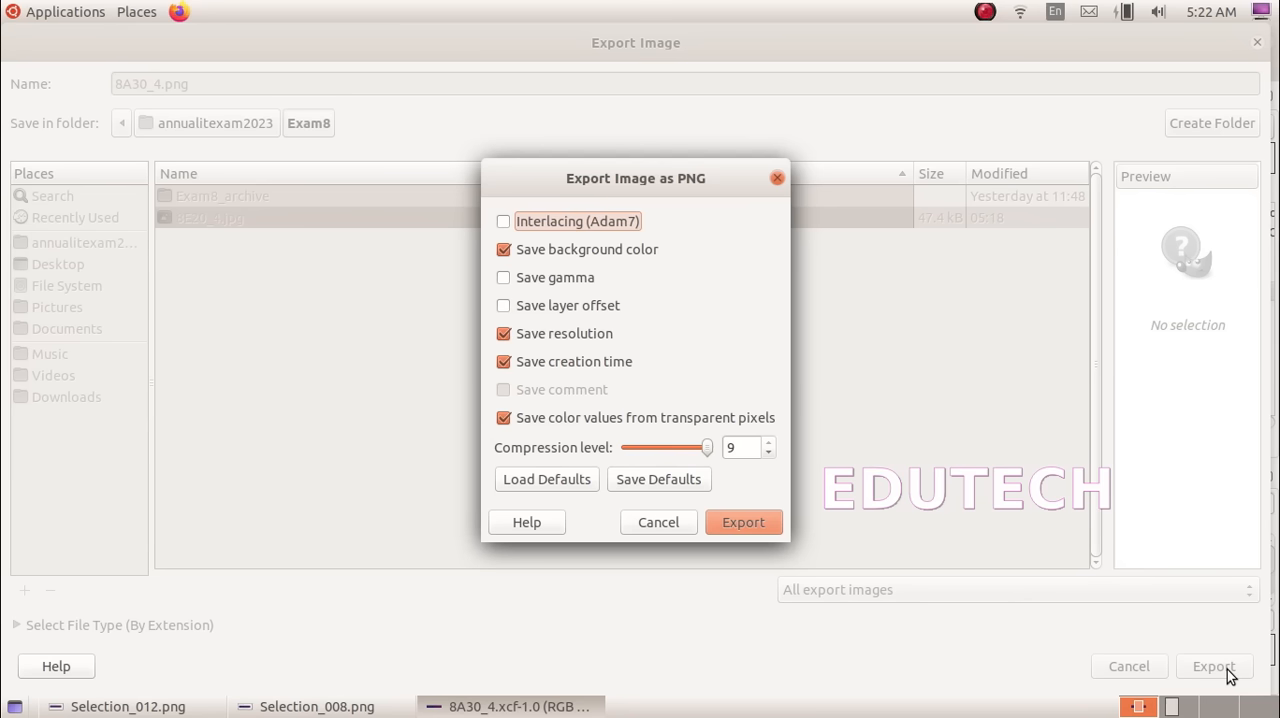
{"action": "left_click", "coordinate": [766, 525]}
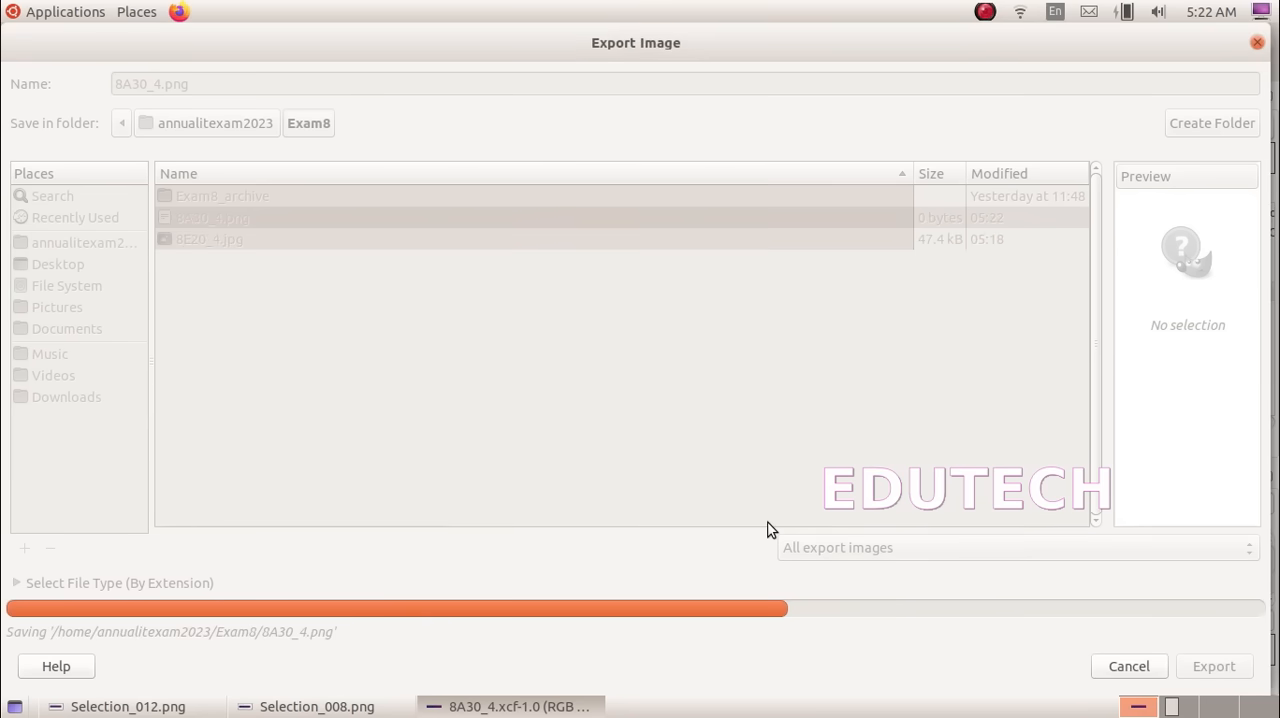